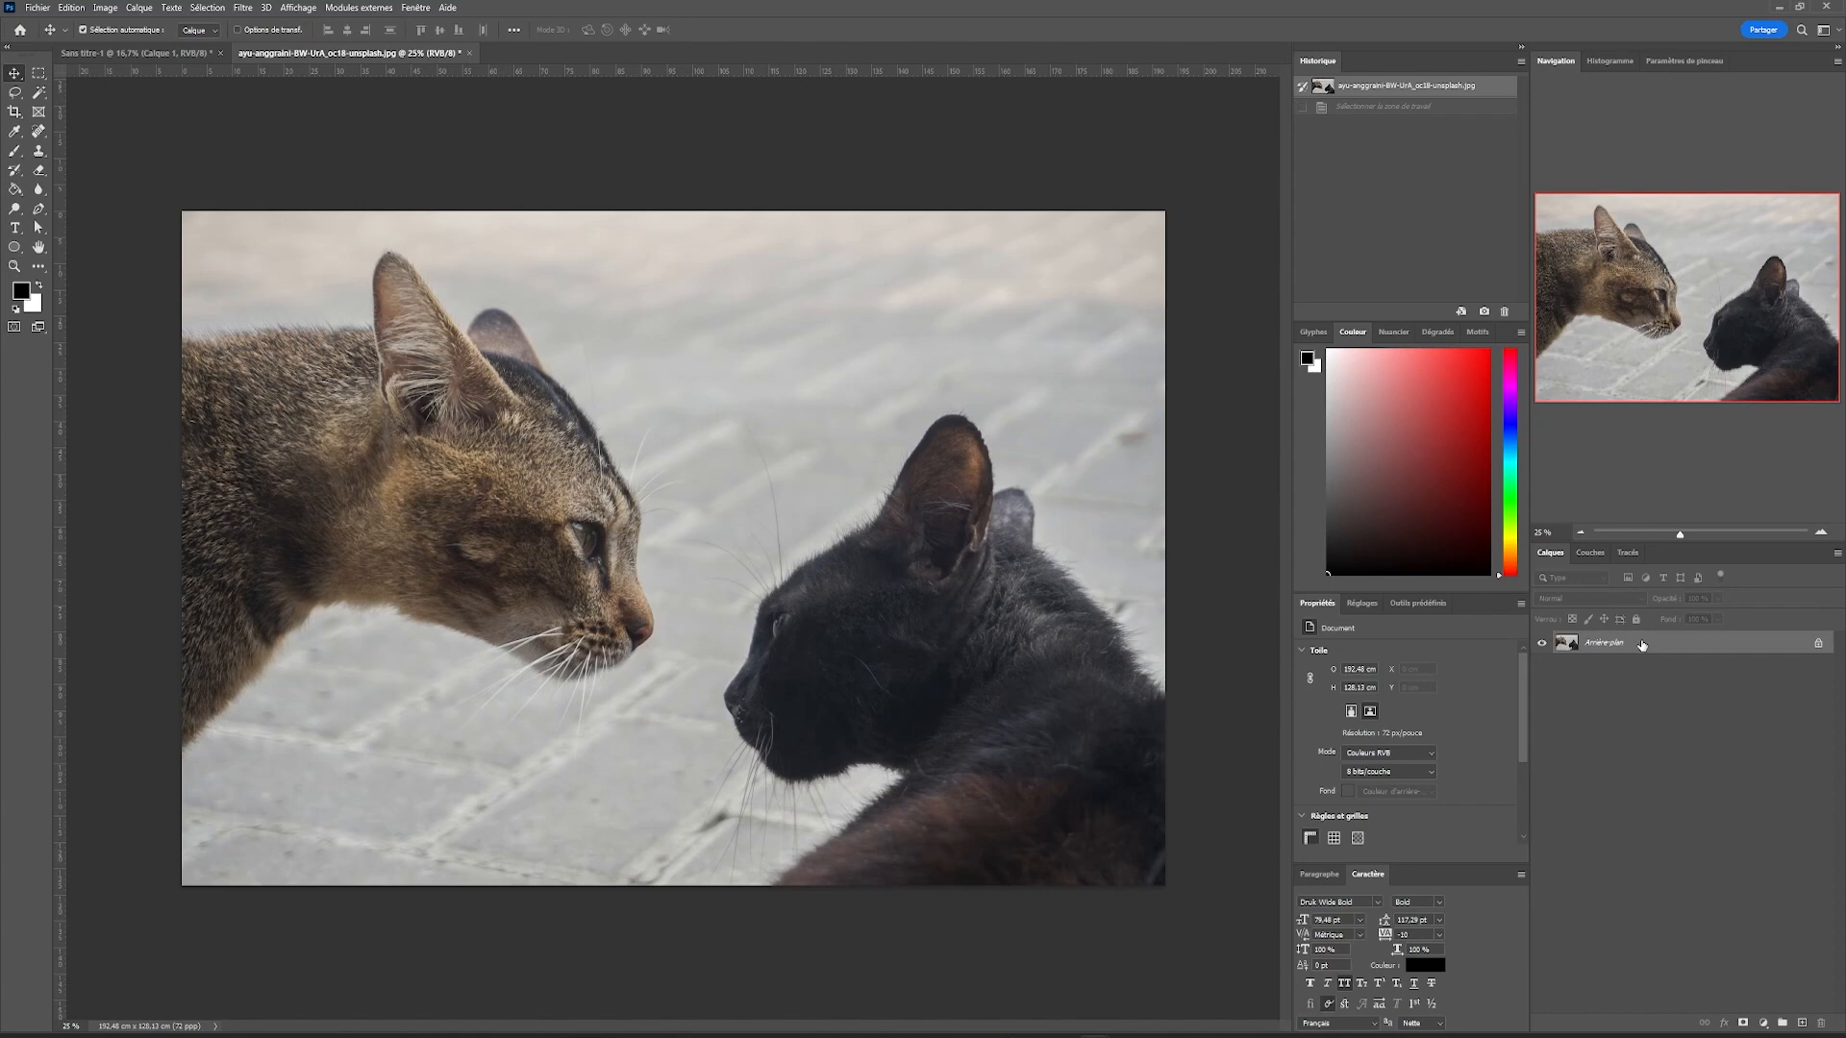
Step: Unlock the background of the cat photo as a regular layer and convert it to a smart object
{"action": "left_click", "coordinate": [1820, 644]}
{"action": "right_click", "coordinate": [1659, 646]}
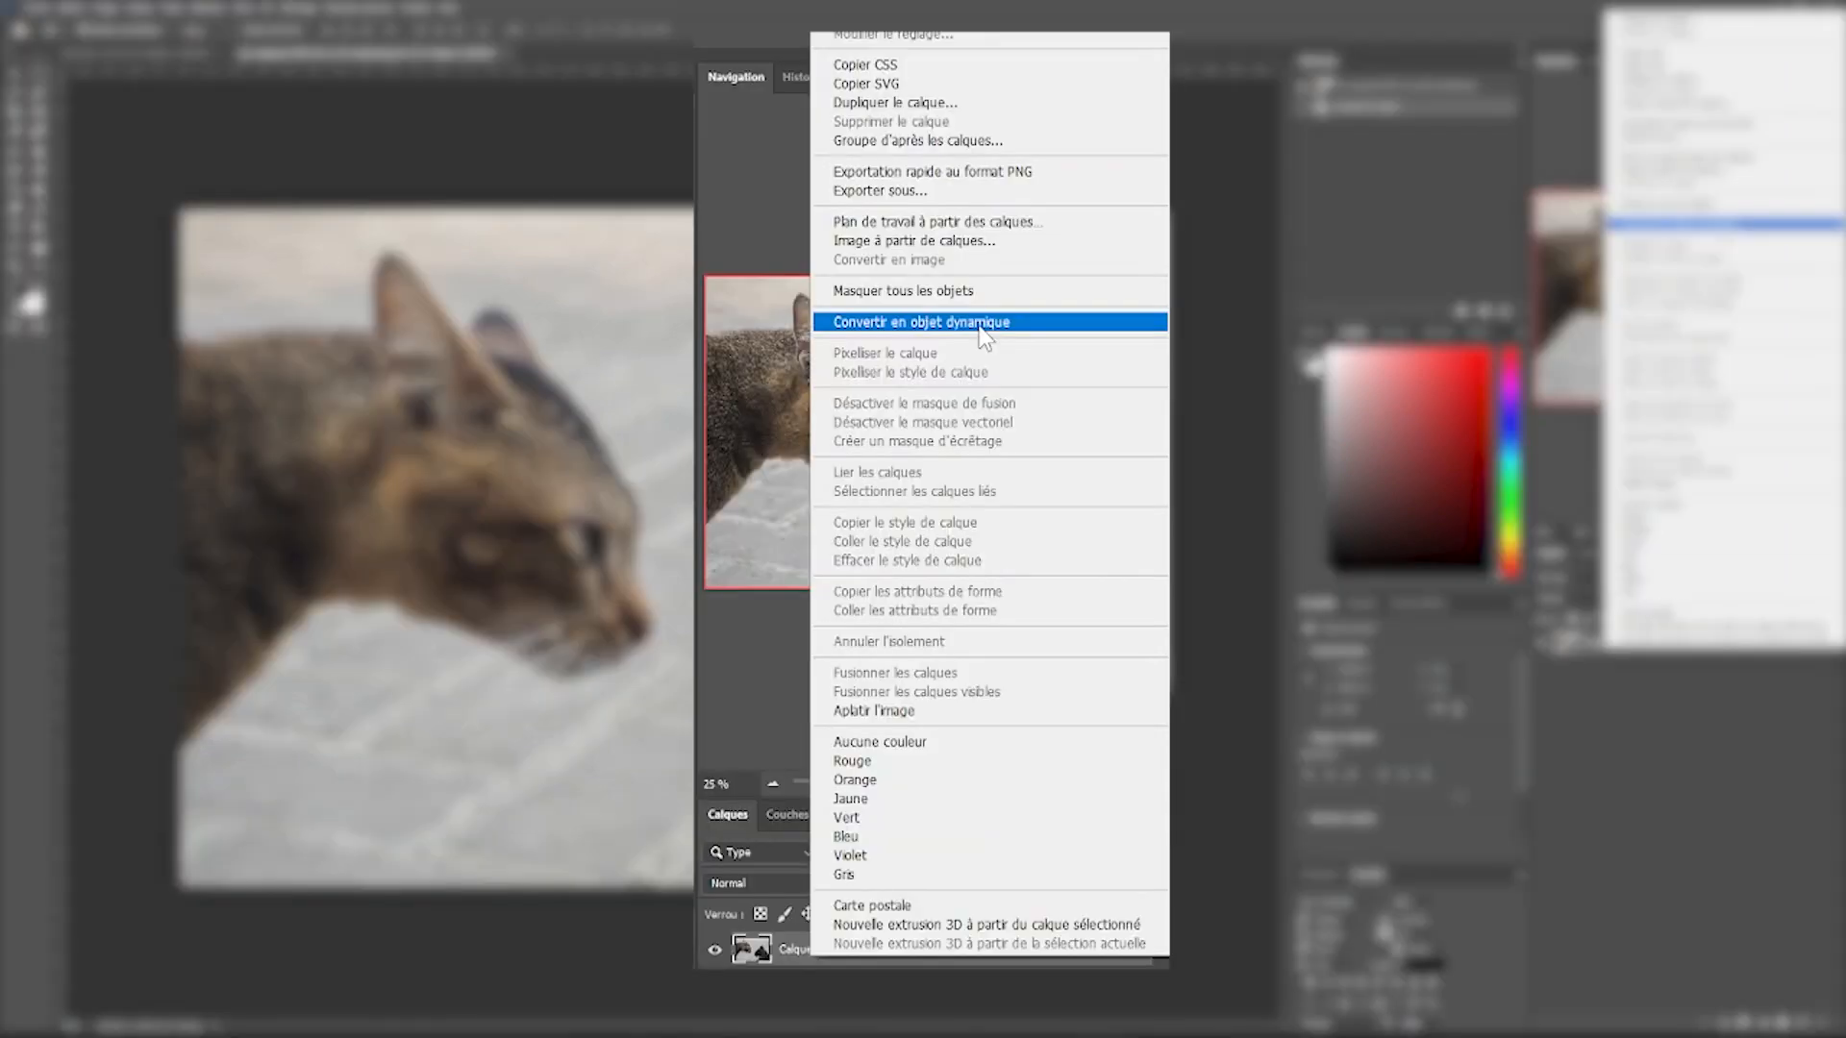
{"action": "left_click", "coordinate": [981, 323]}
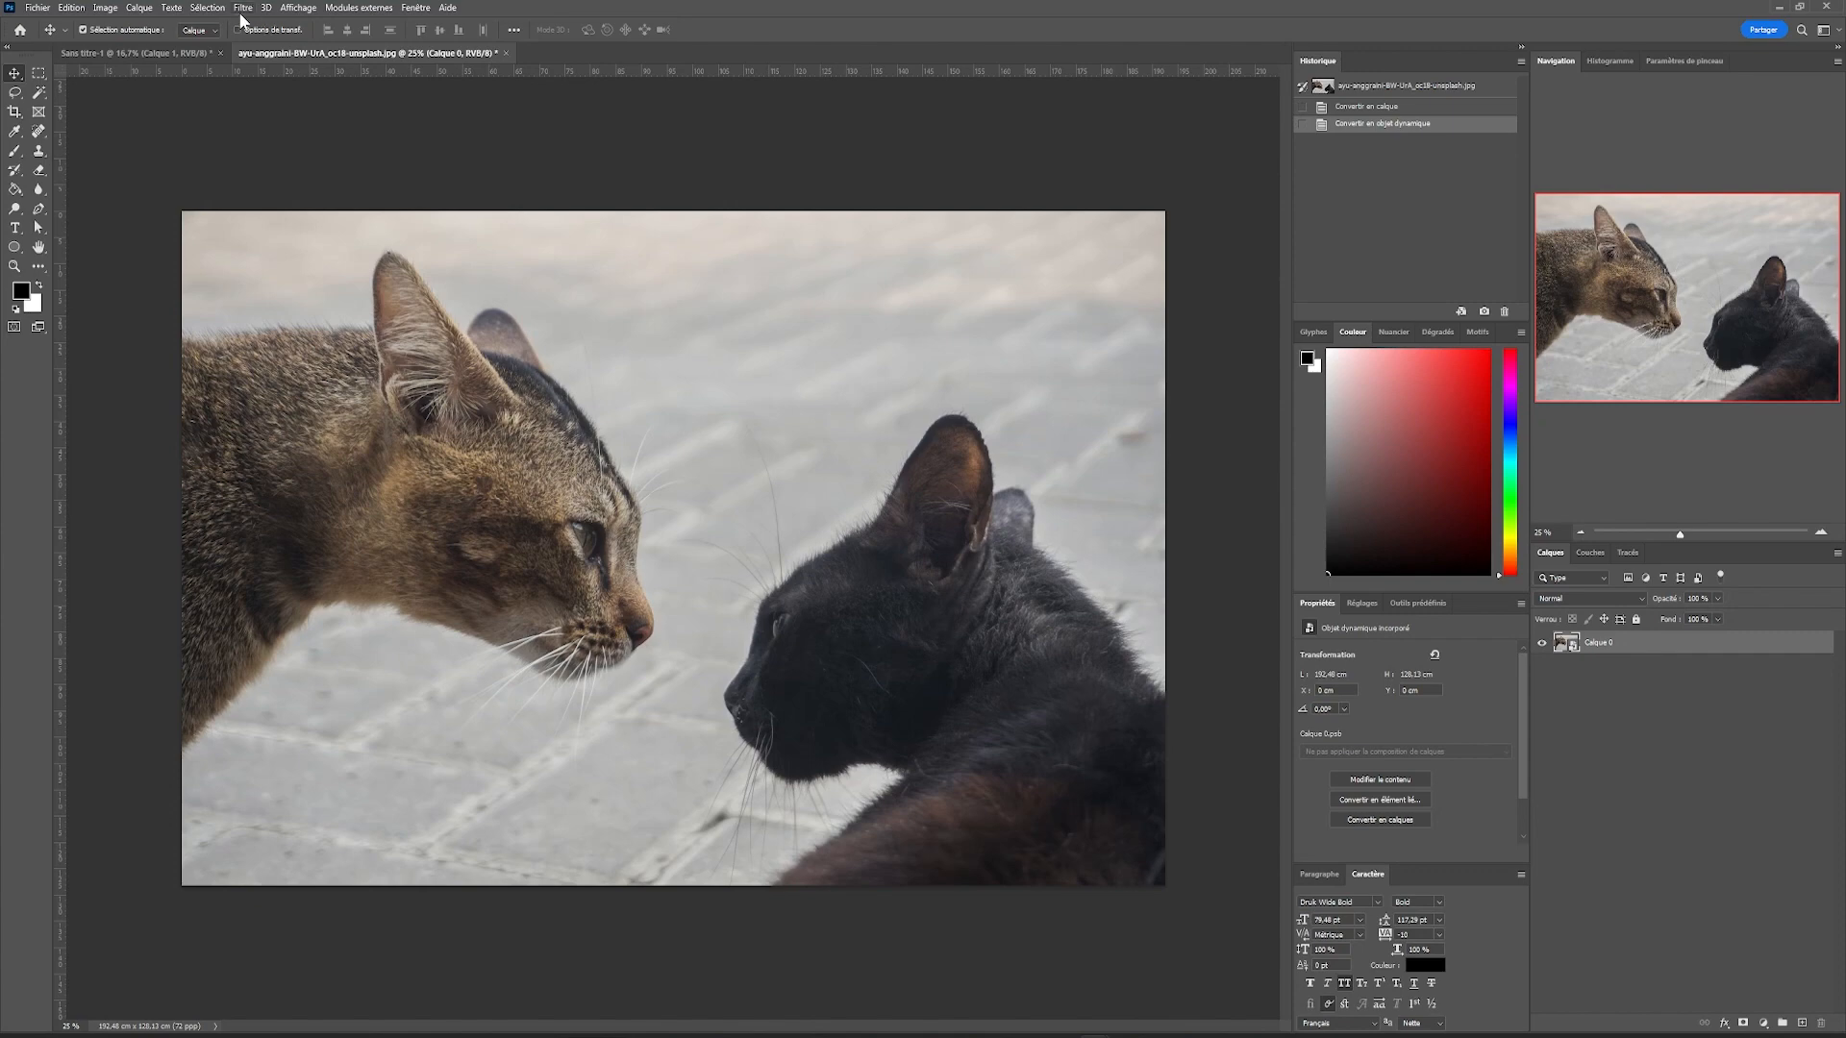
Step: Open the Filter Gallery and use the Réticulation sketch effect, lowering its density and raising the background level to maximum
{"action": "left_click", "coordinate": [243, 10]}
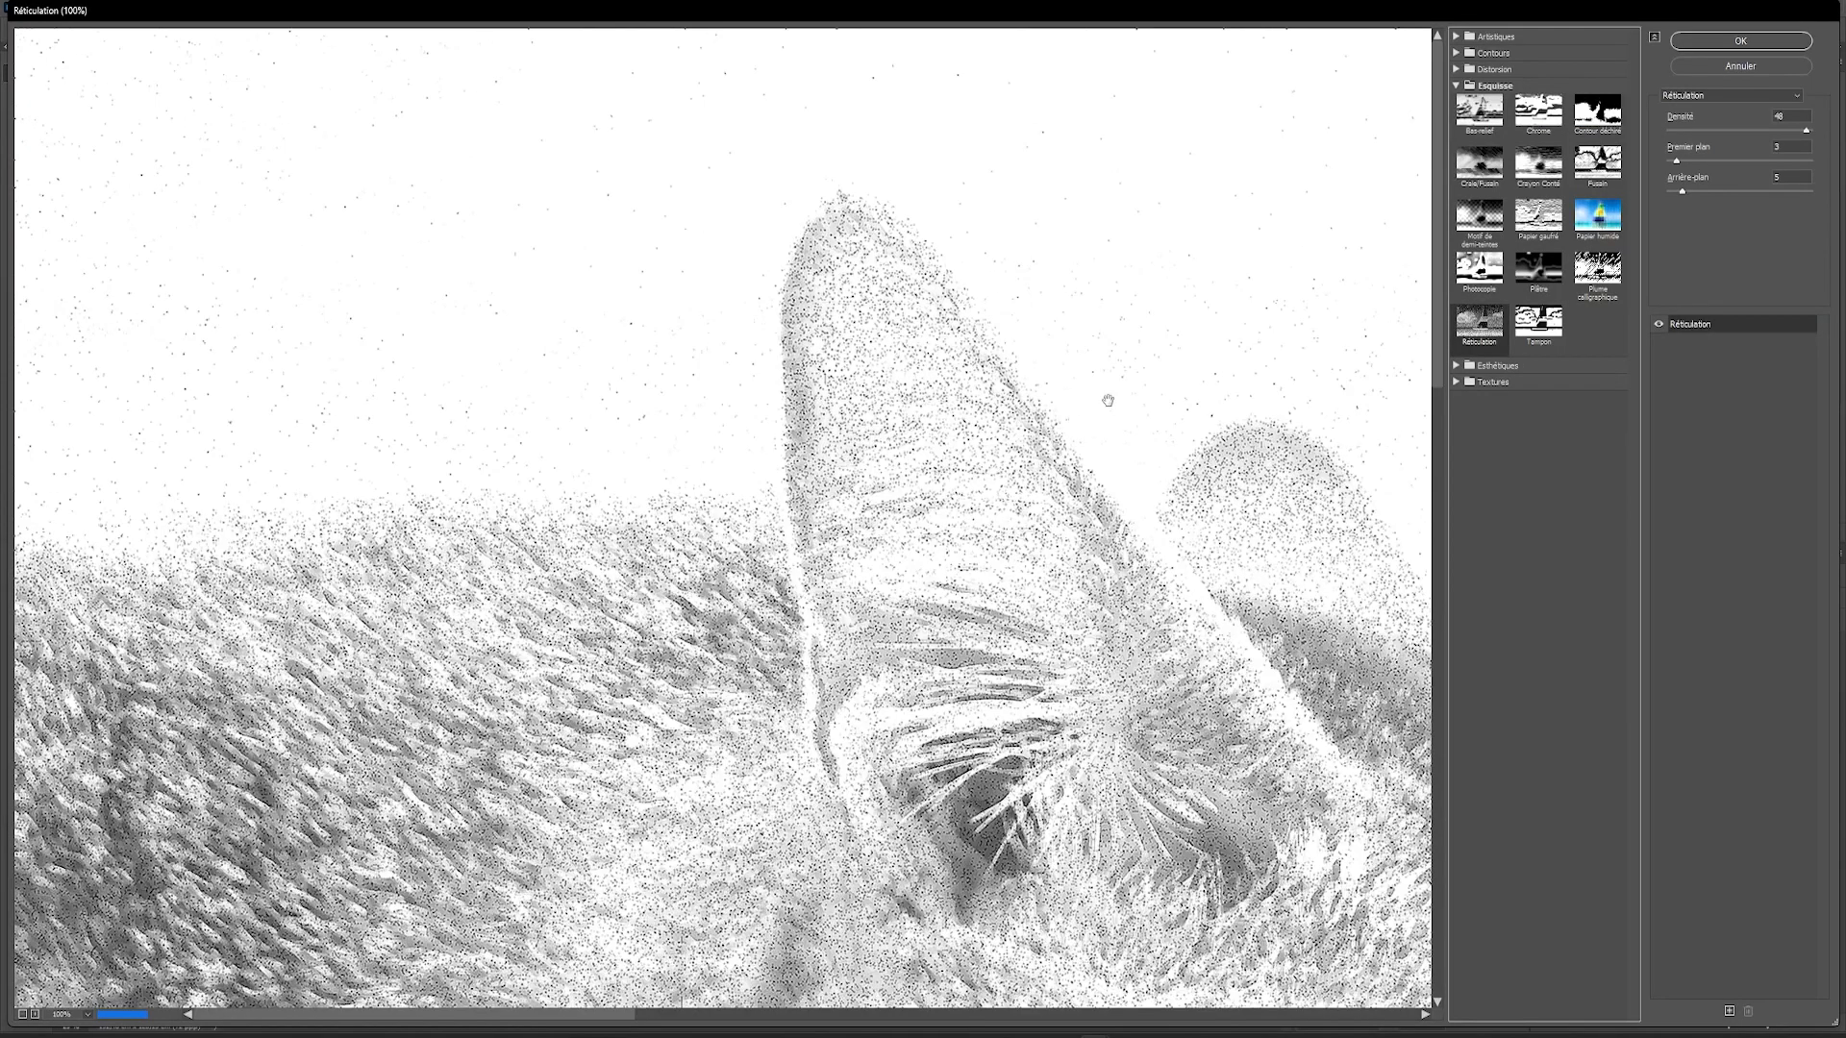
{"action": "key", "text": "ctrl+minus"}
{"action": "key", "text": "ctrl+minus"}
{"action": "key", "text": "ctrl+minus"}
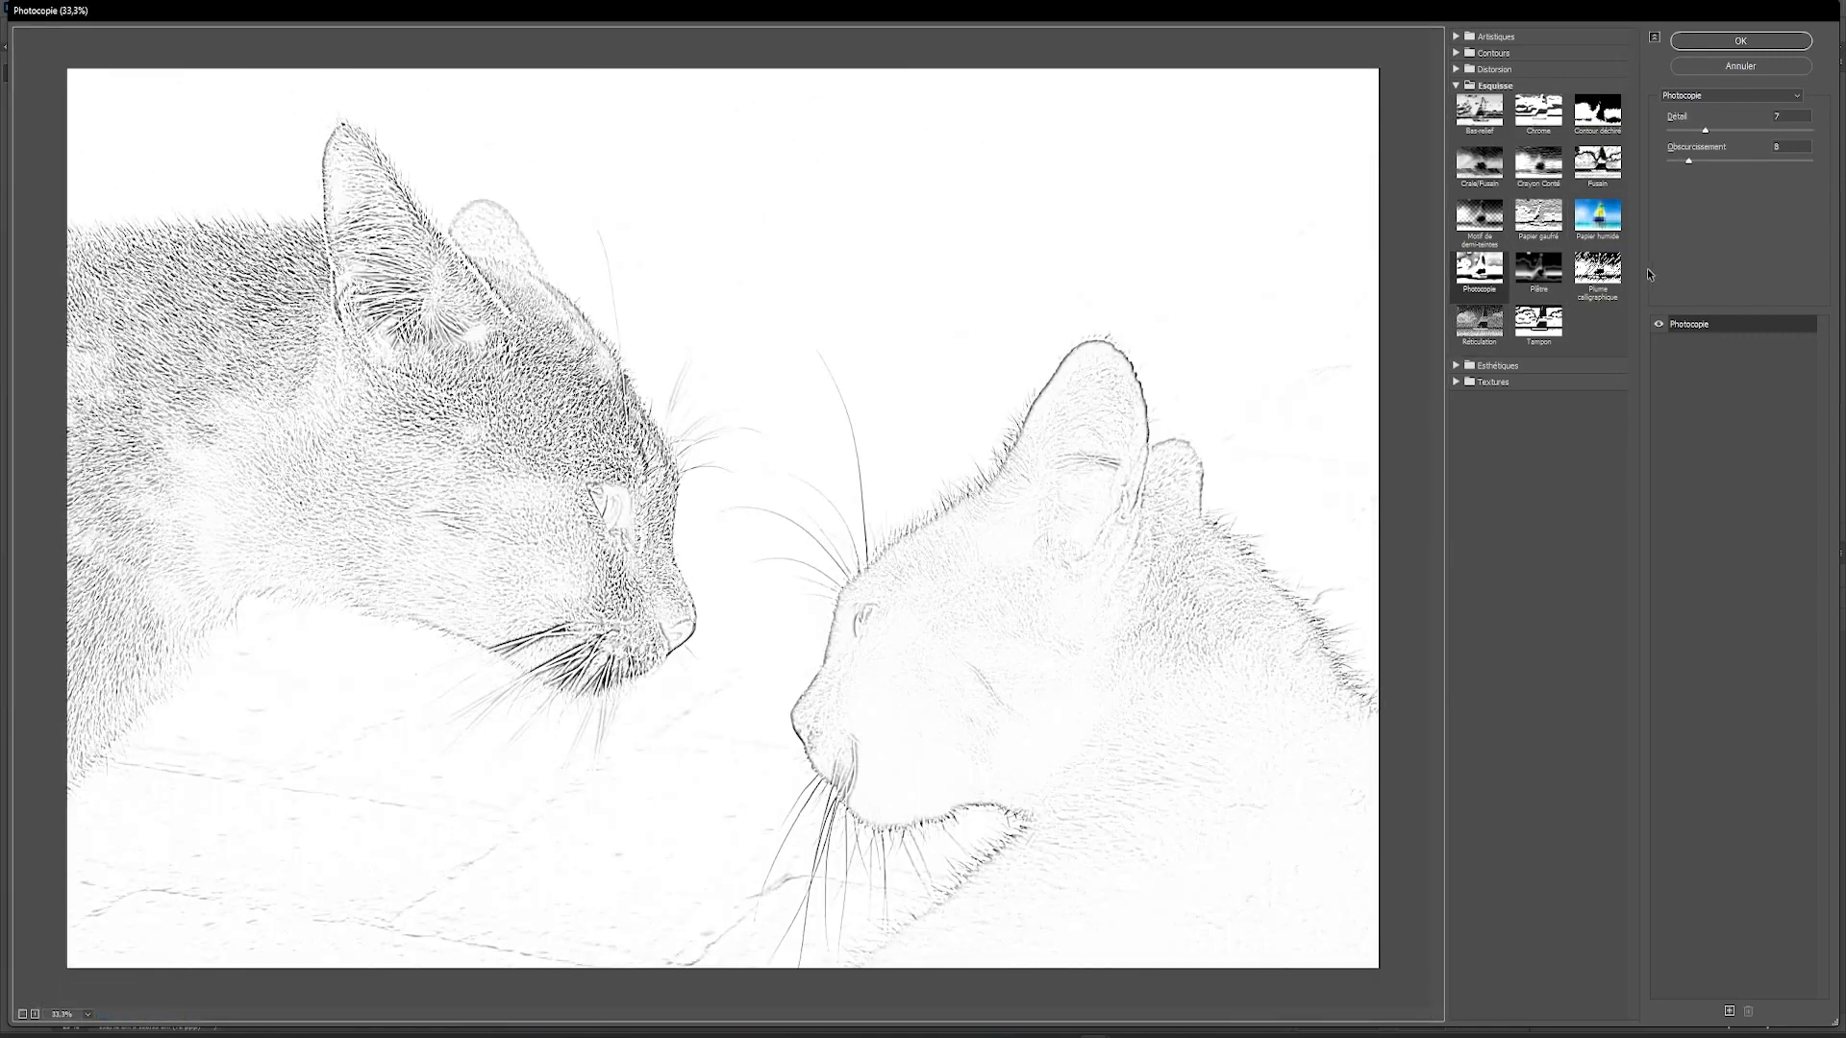
{"action": "left_click", "coordinate": [1497, 324]}
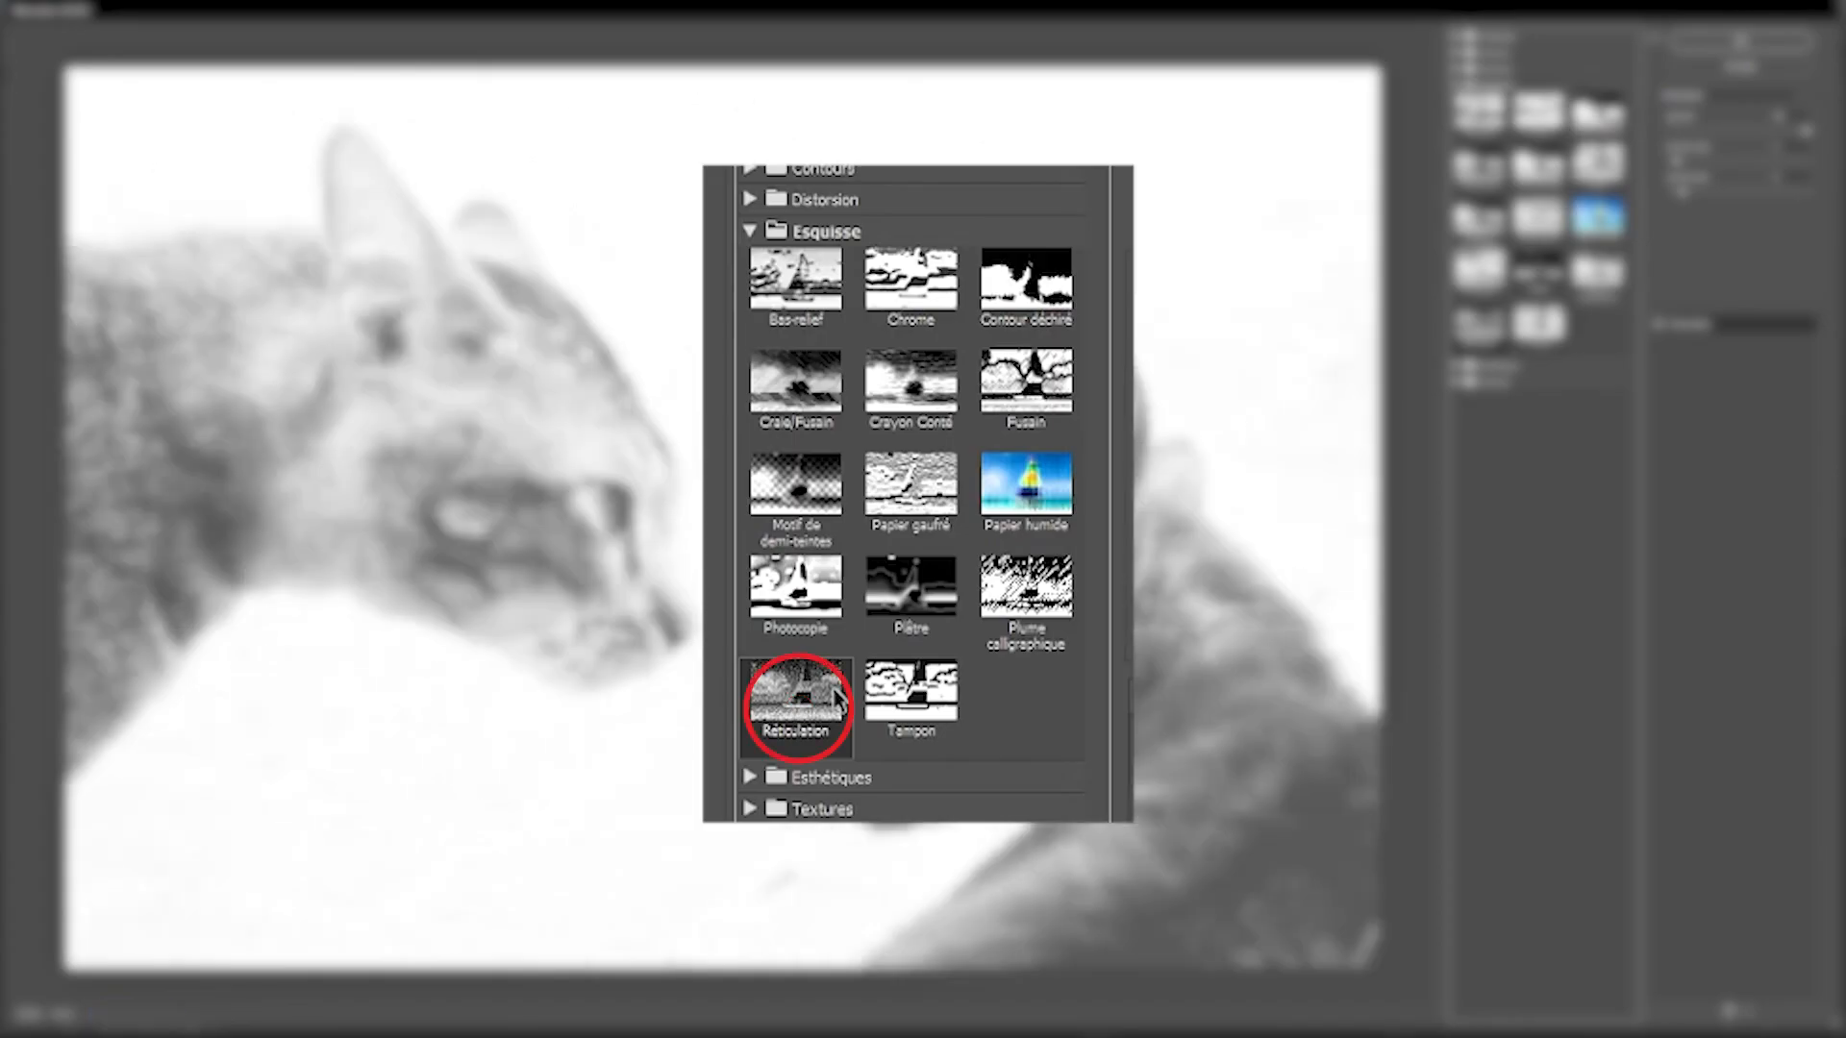
{"action": "left_click_drag", "start_coordinate": [1806, 130], "coordinate": [1685, 162]}
{"action": "left_click_drag", "start_coordinate": [1682, 192], "coordinate": [1807, 193]}
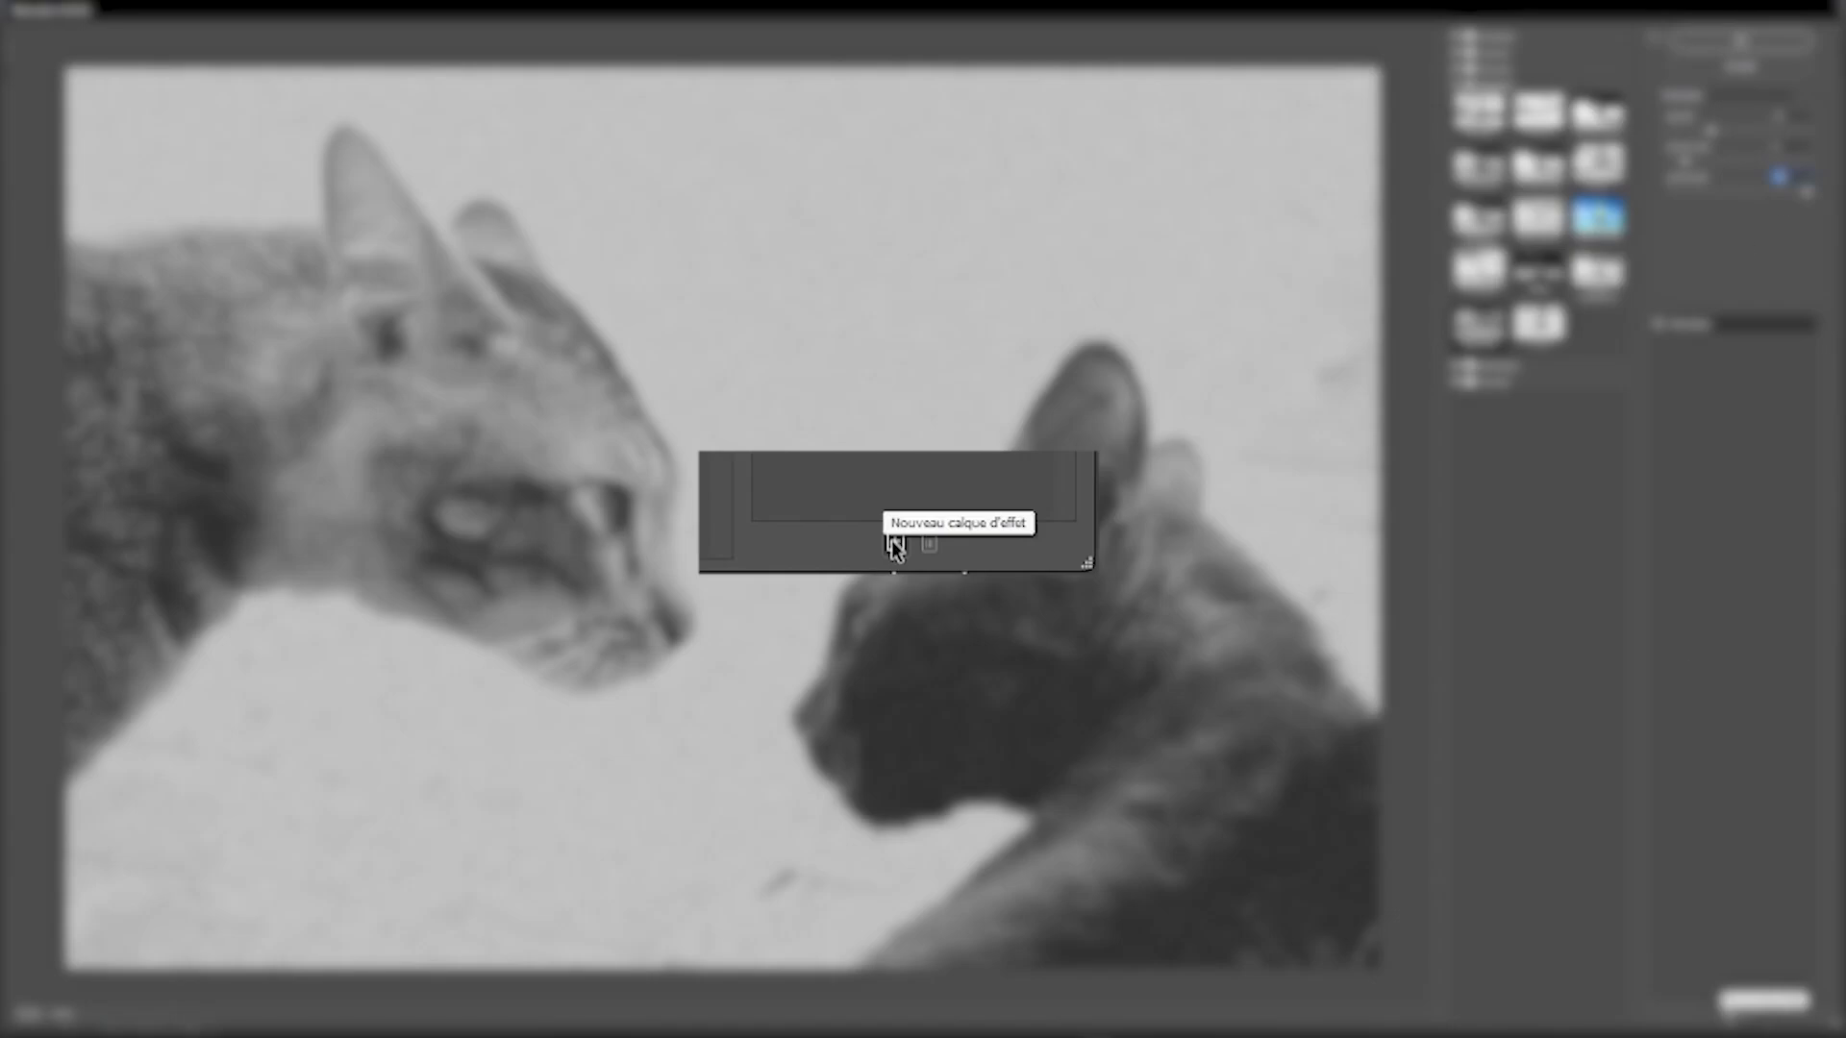
Step: Add a new effect layer with Motif de demi-teintes, size 4, contrast 16 and type Point
{"action": "left_click", "coordinate": [1730, 1012]}
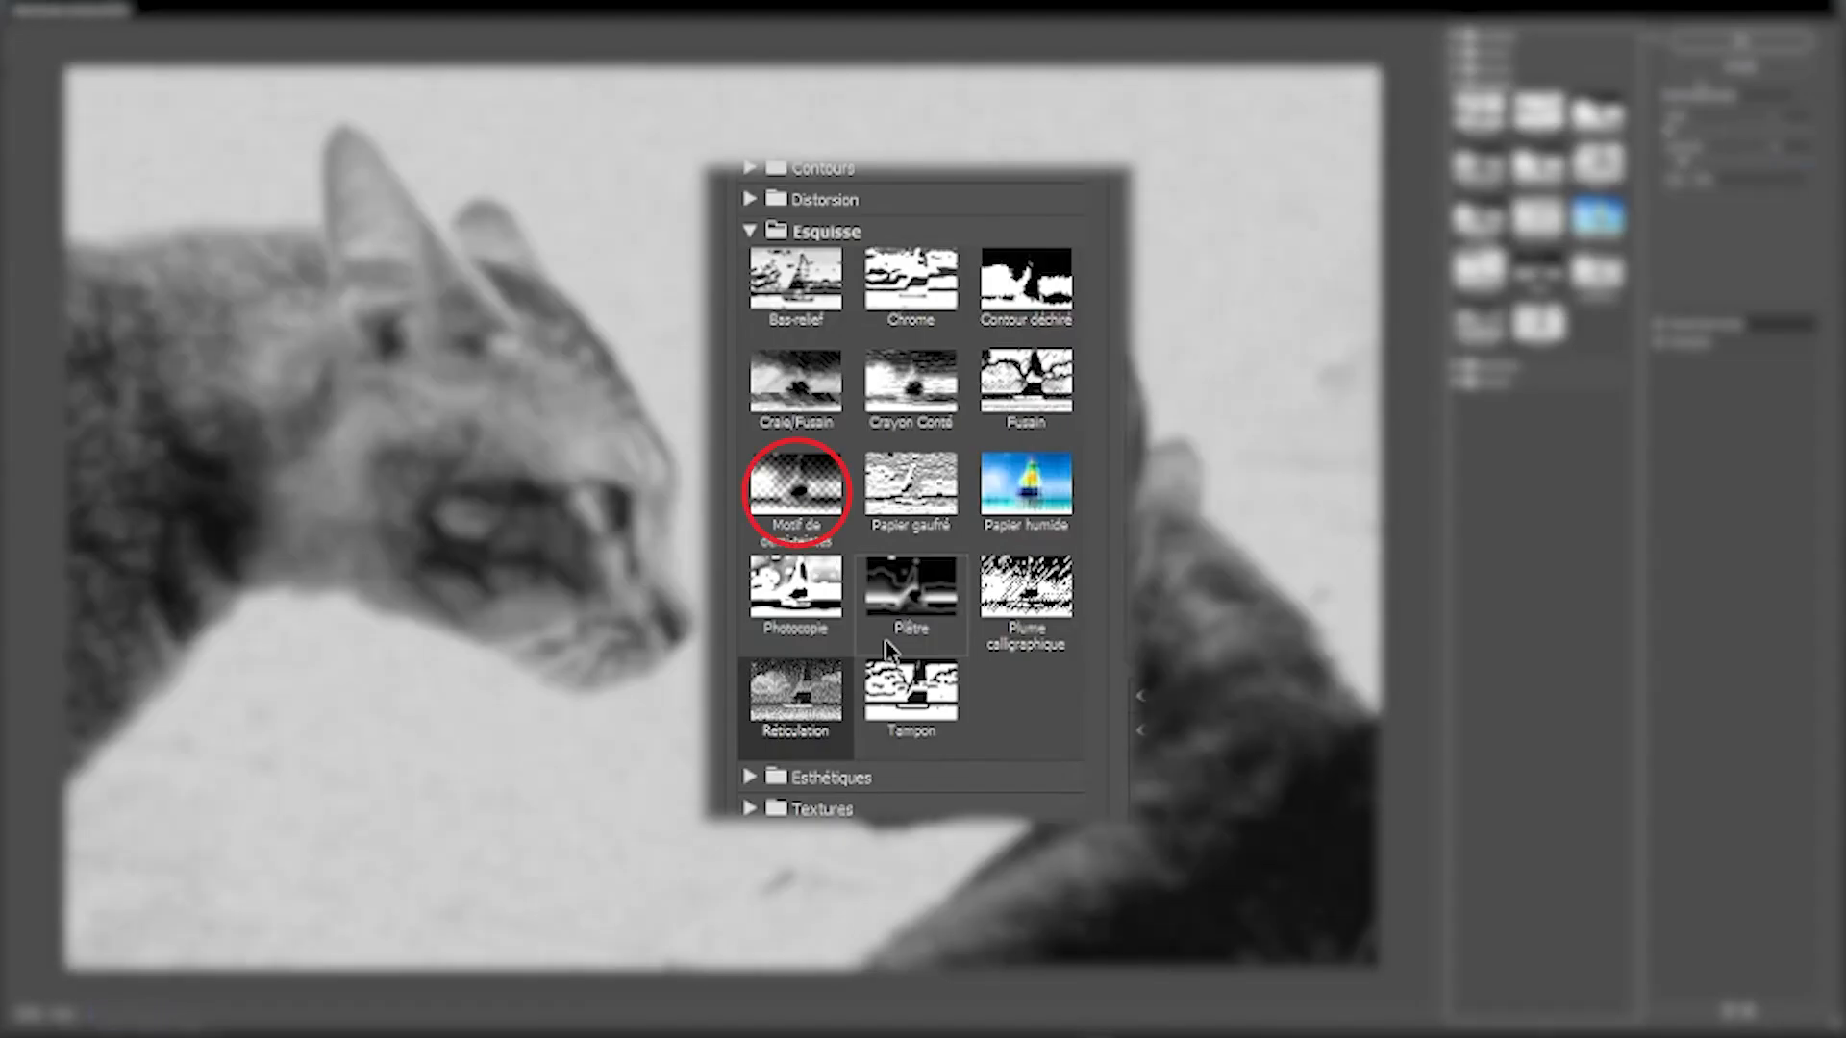
{"action": "left_click_drag", "start_coordinate": [1669, 130], "coordinate": [1714, 162]}
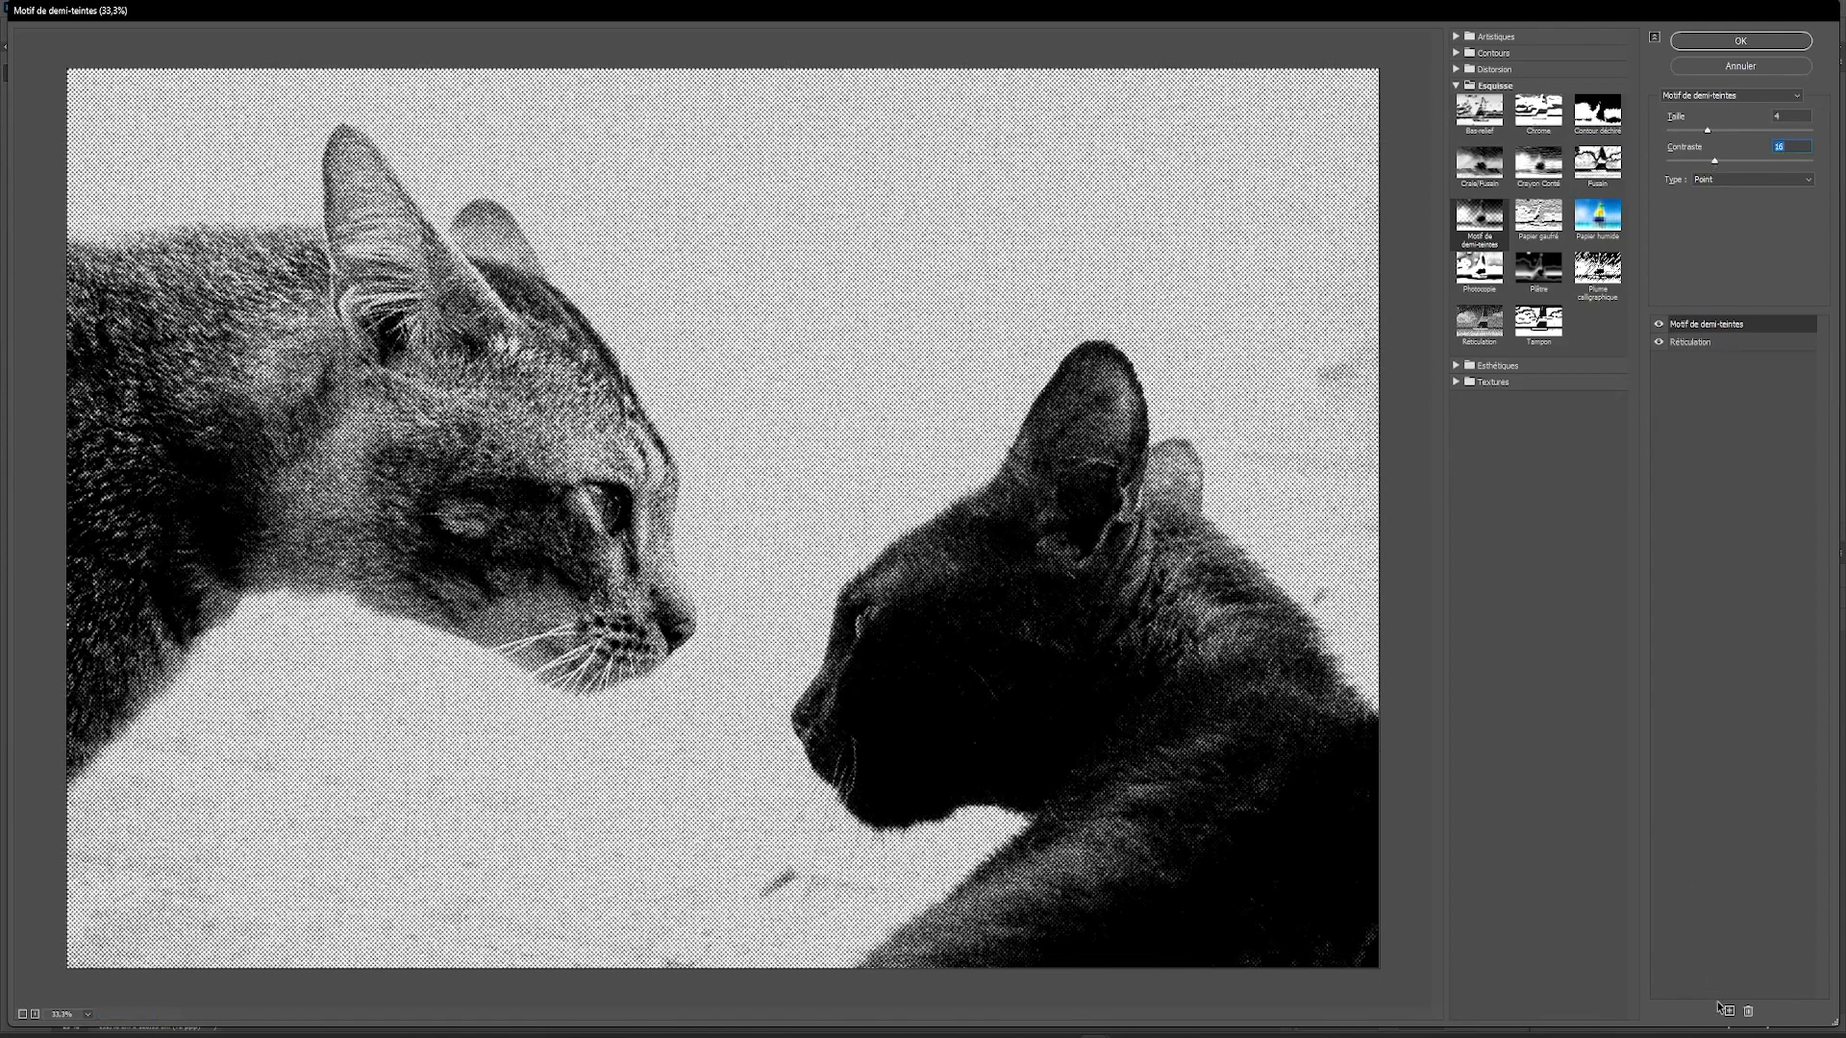
Step: Add a Contour déchiré effect layer with balance 7, smoothness 15 and contrast 6
{"action": "left_click", "coordinate": [1729, 1010]}
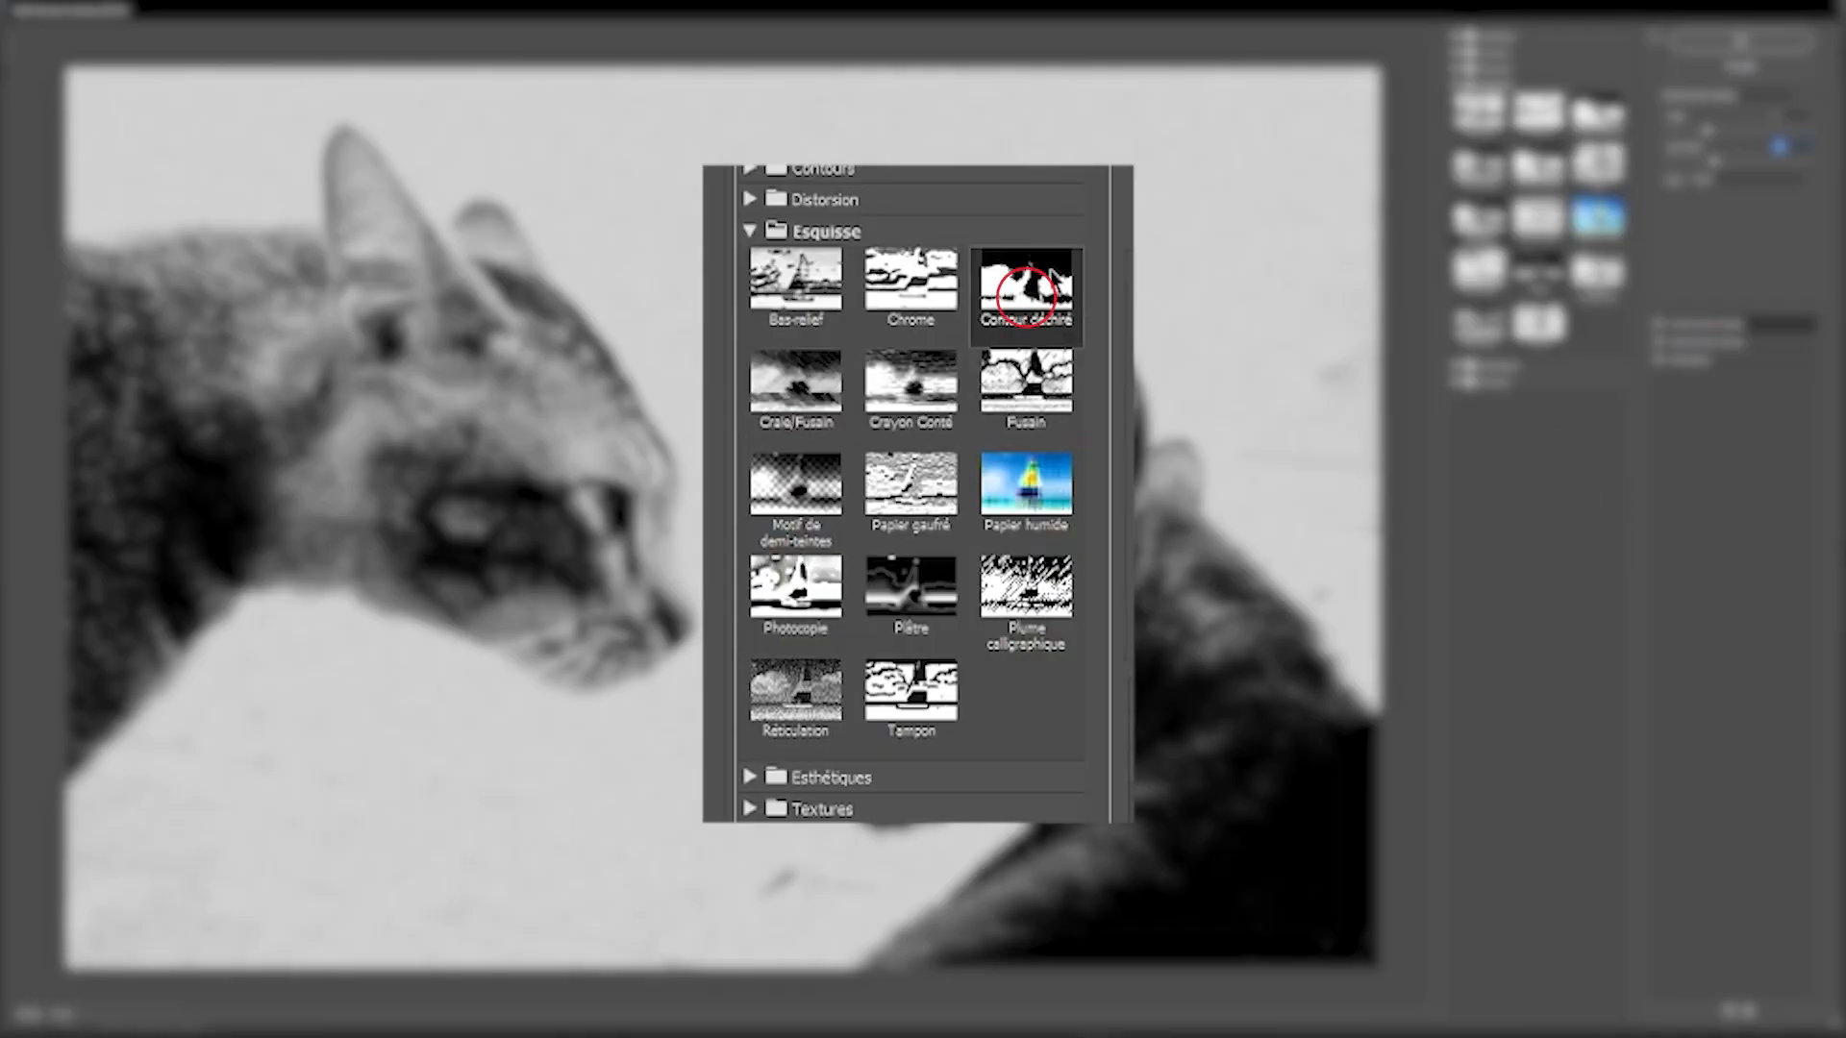
{"action": "left_click", "coordinate": [1610, 106]}
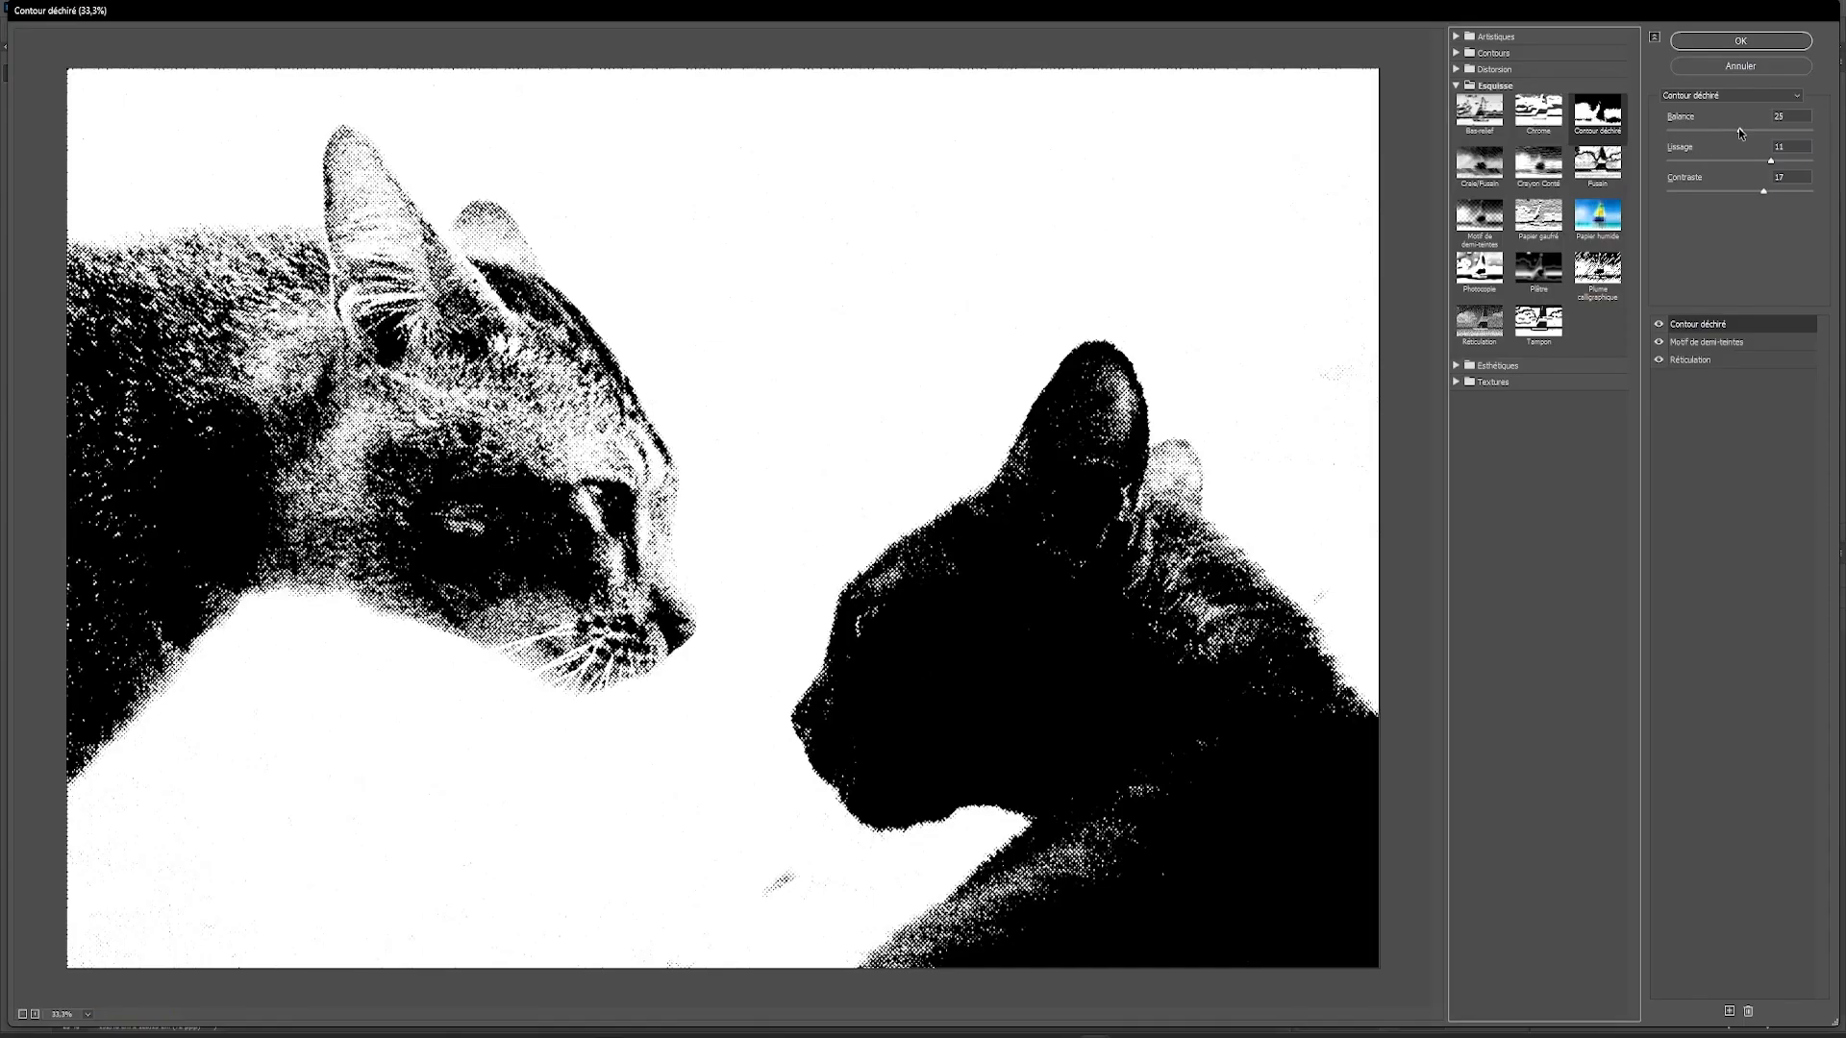
{"action": "left_click_drag", "start_coordinate": [1739, 129], "coordinate": [1686, 130]}
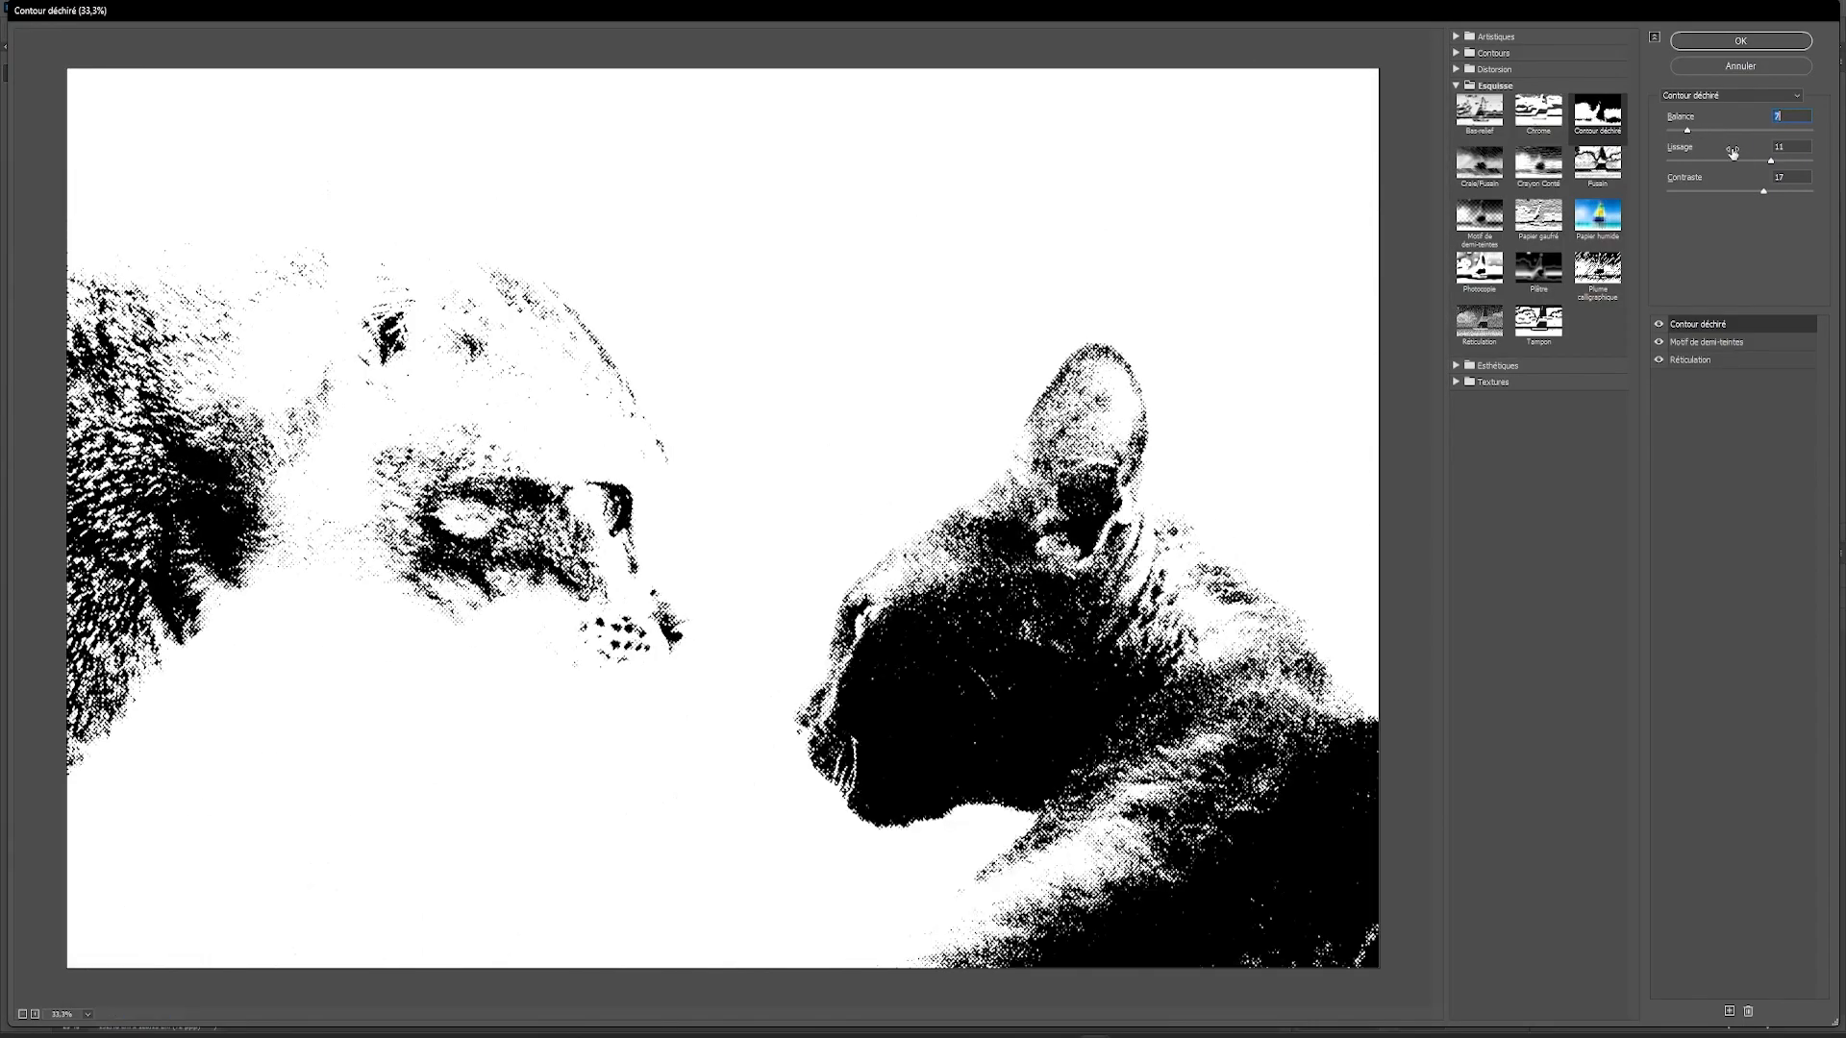
{"action": "left_click_drag", "start_coordinate": [1797, 160], "coordinate": [1812, 162]}
{"action": "left_click", "coordinate": [1700, 191]}
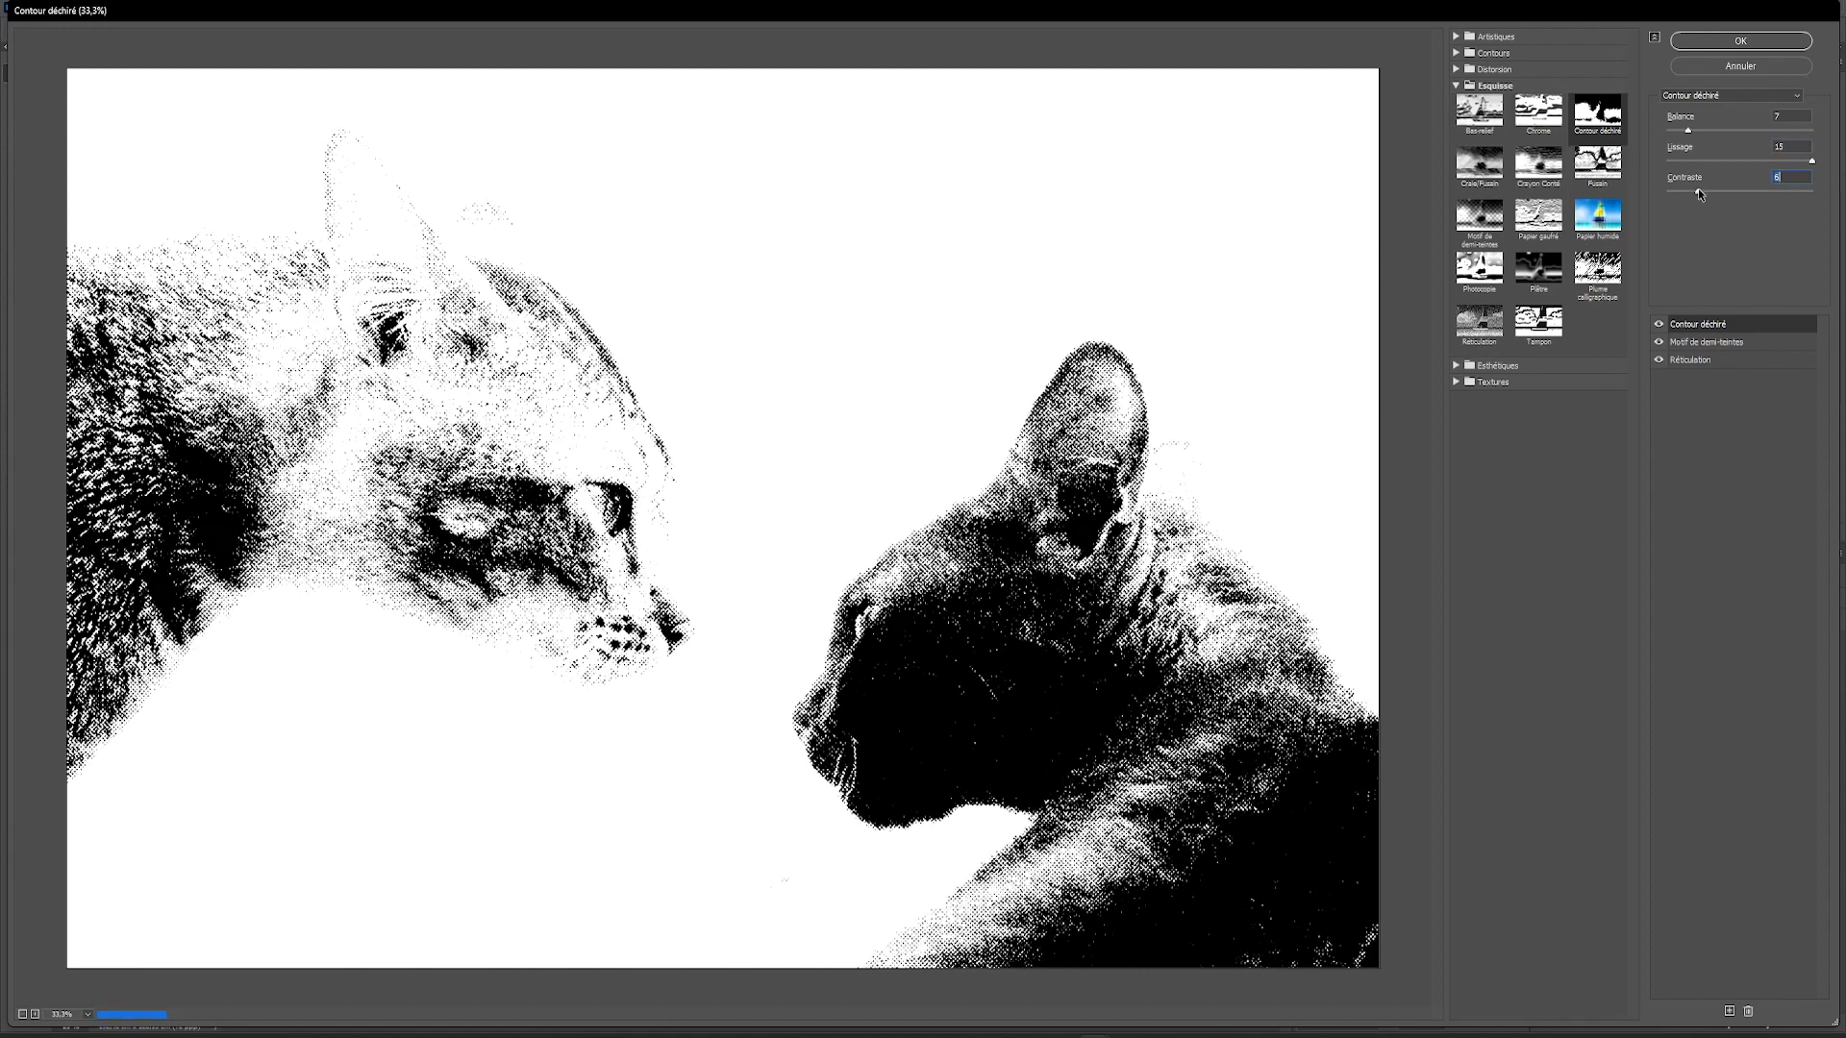
Step: Add a Tampon effect layer on top with light/dark balance 3 and smoothness 1
{"action": "left_click", "coordinate": [1729, 1010]}
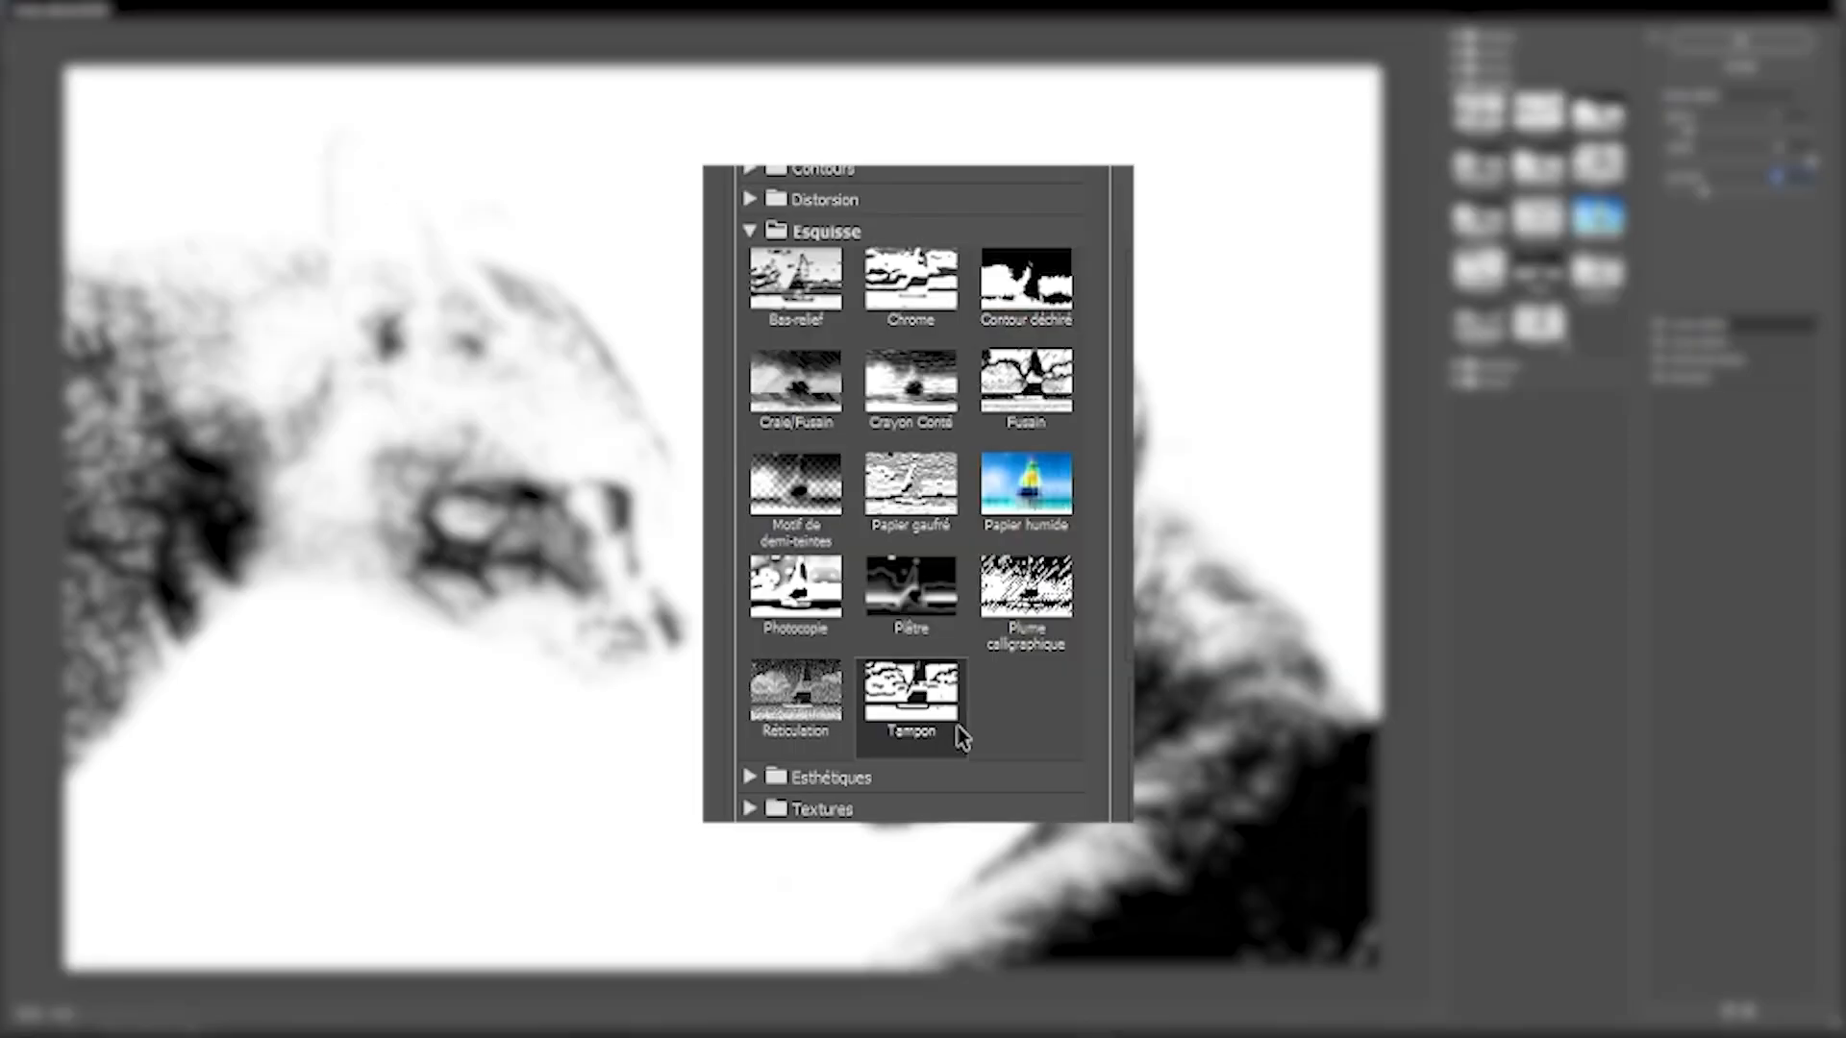
{"action": "left_click", "coordinate": [1559, 336]}
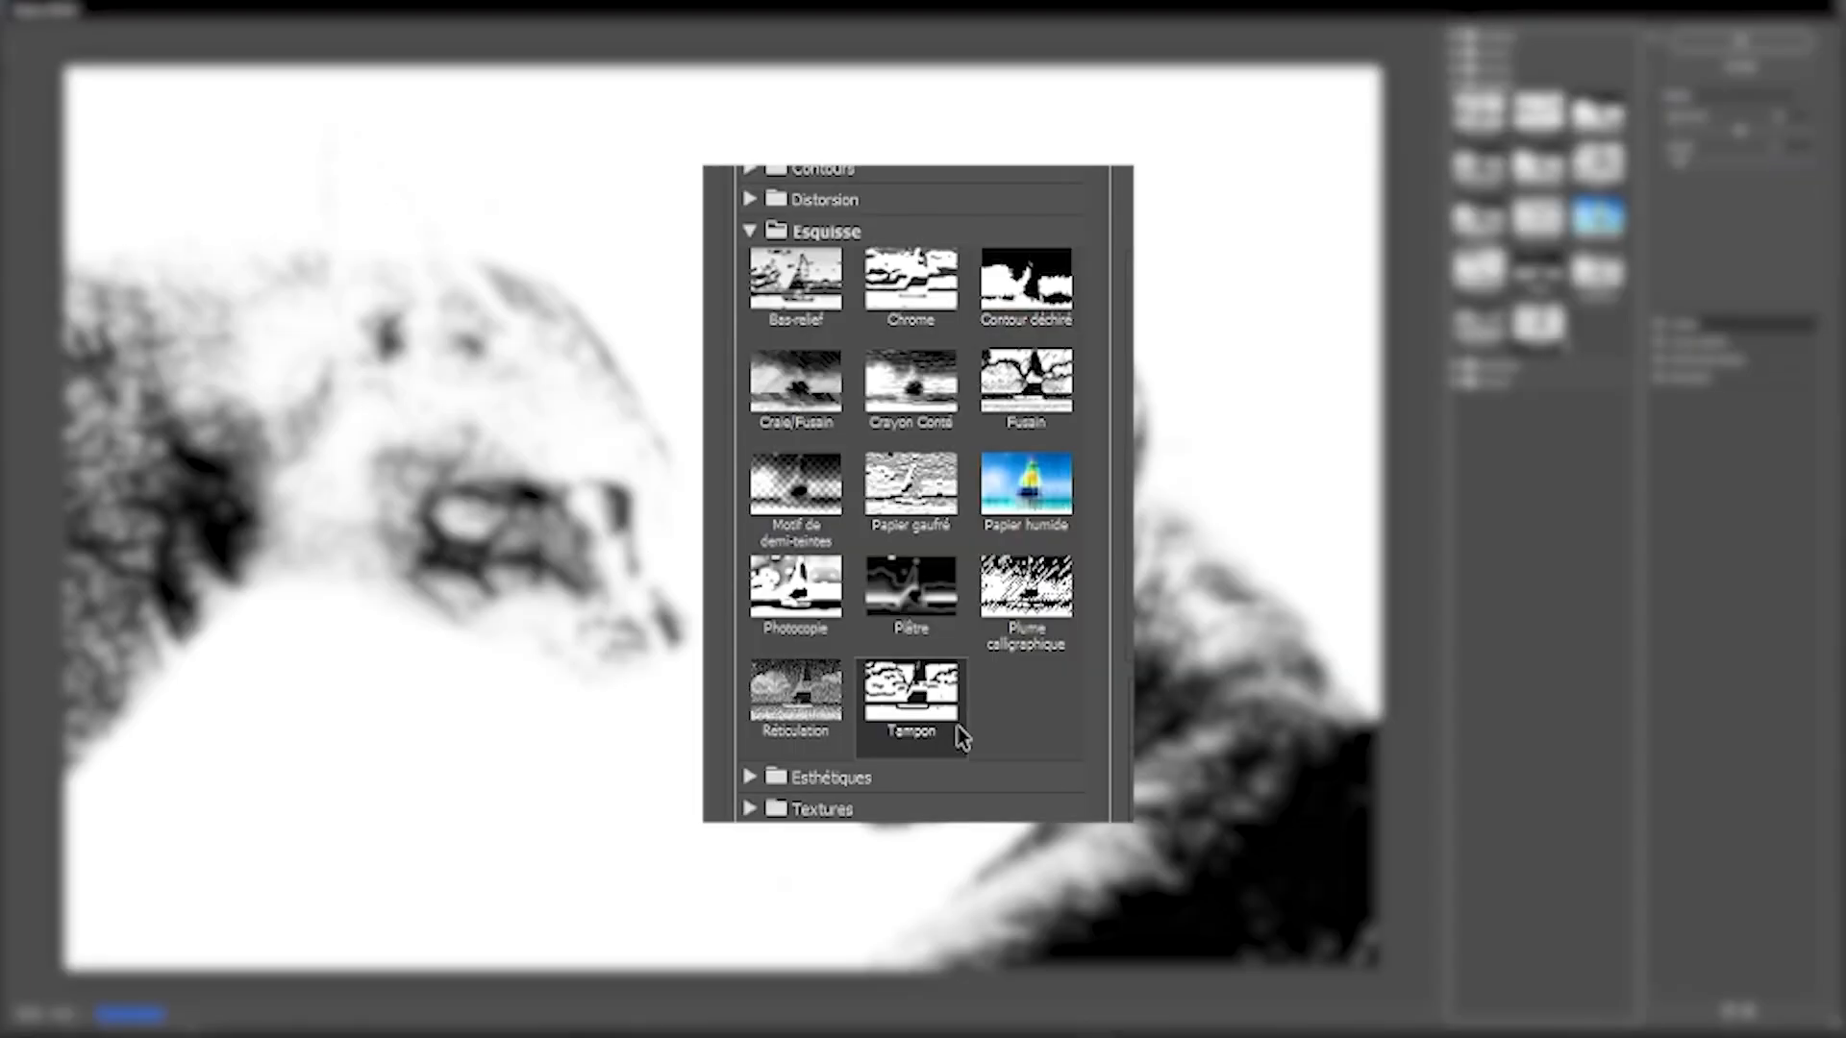
{"action": "left_click_drag", "start_coordinate": [1739, 129], "coordinate": [1674, 131]}
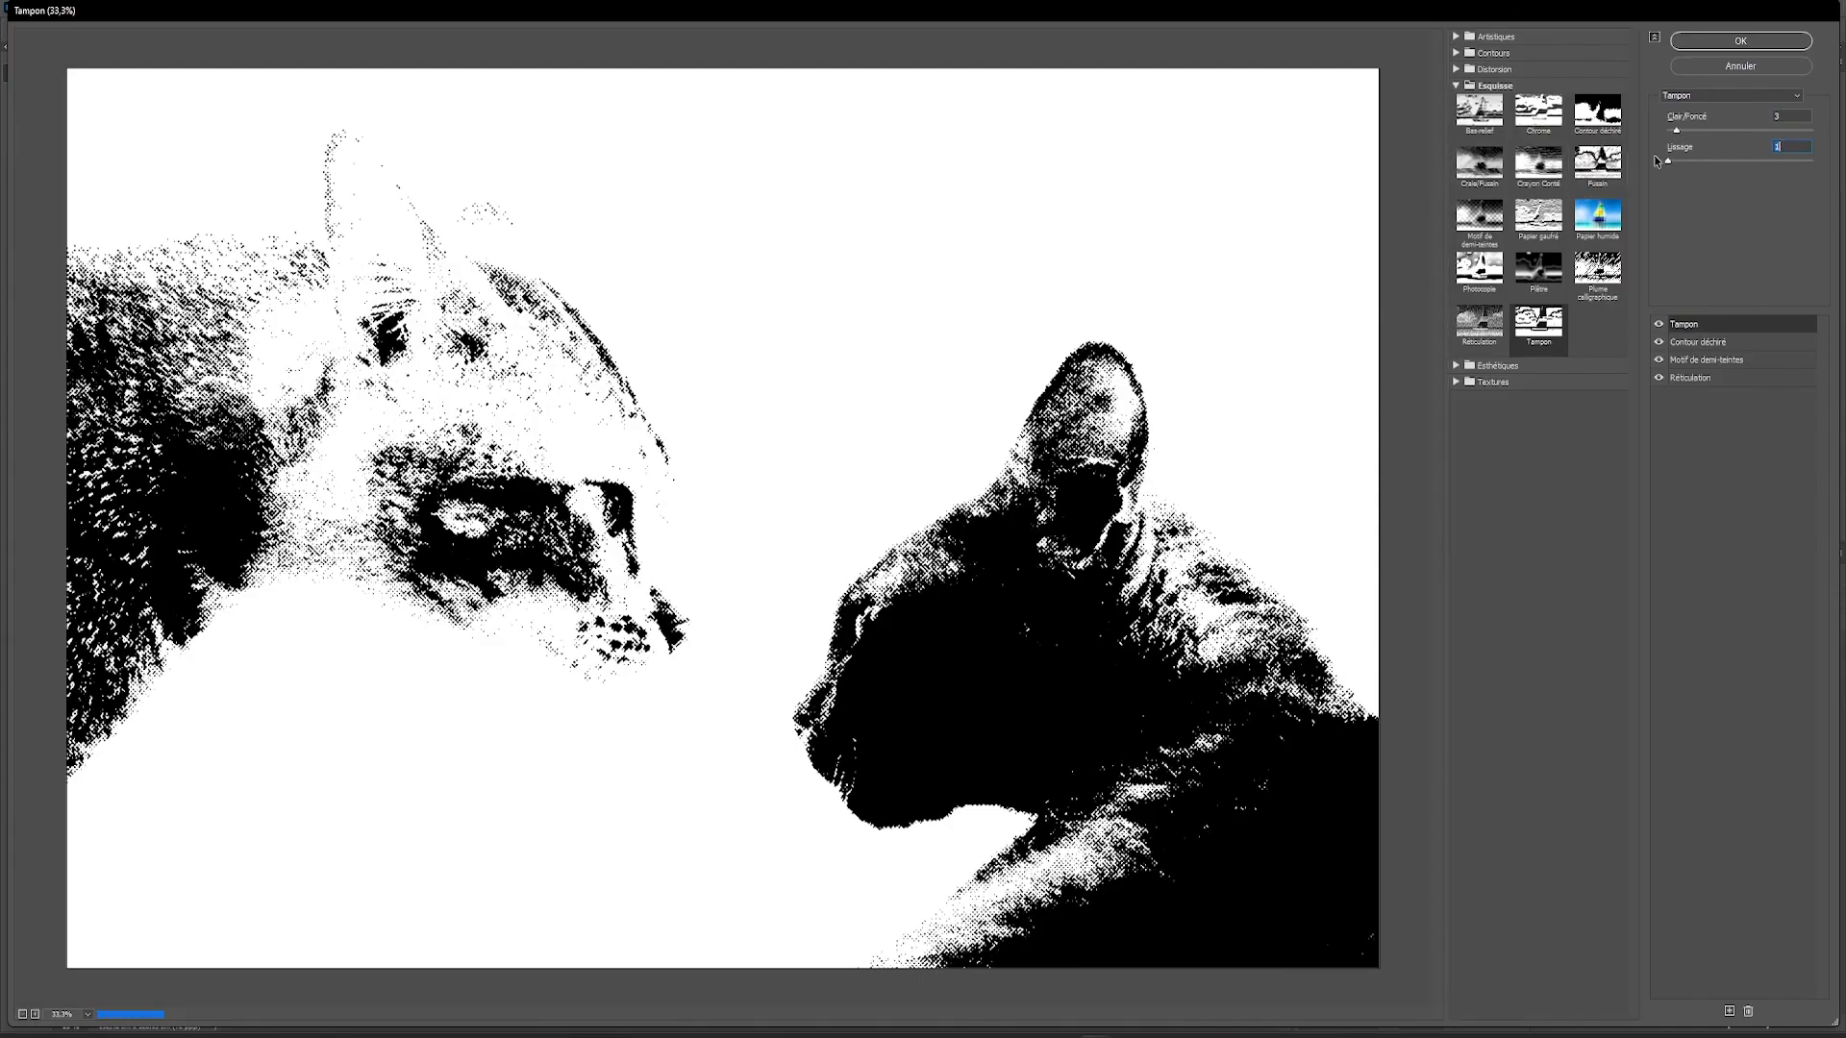
Step: Fine-tune the Contour déchiré and Motif de demi-teintes effects, giving the halftone a contrast of 19, and apply the filter stack
{"action": "left_click", "coordinate": [1721, 343]}
{"action": "left_click_drag", "start_coordinate": [1685, 131], "coordinate": [1724, 163]}
{"action": "left_click", "coordinate": [1709, 360]}
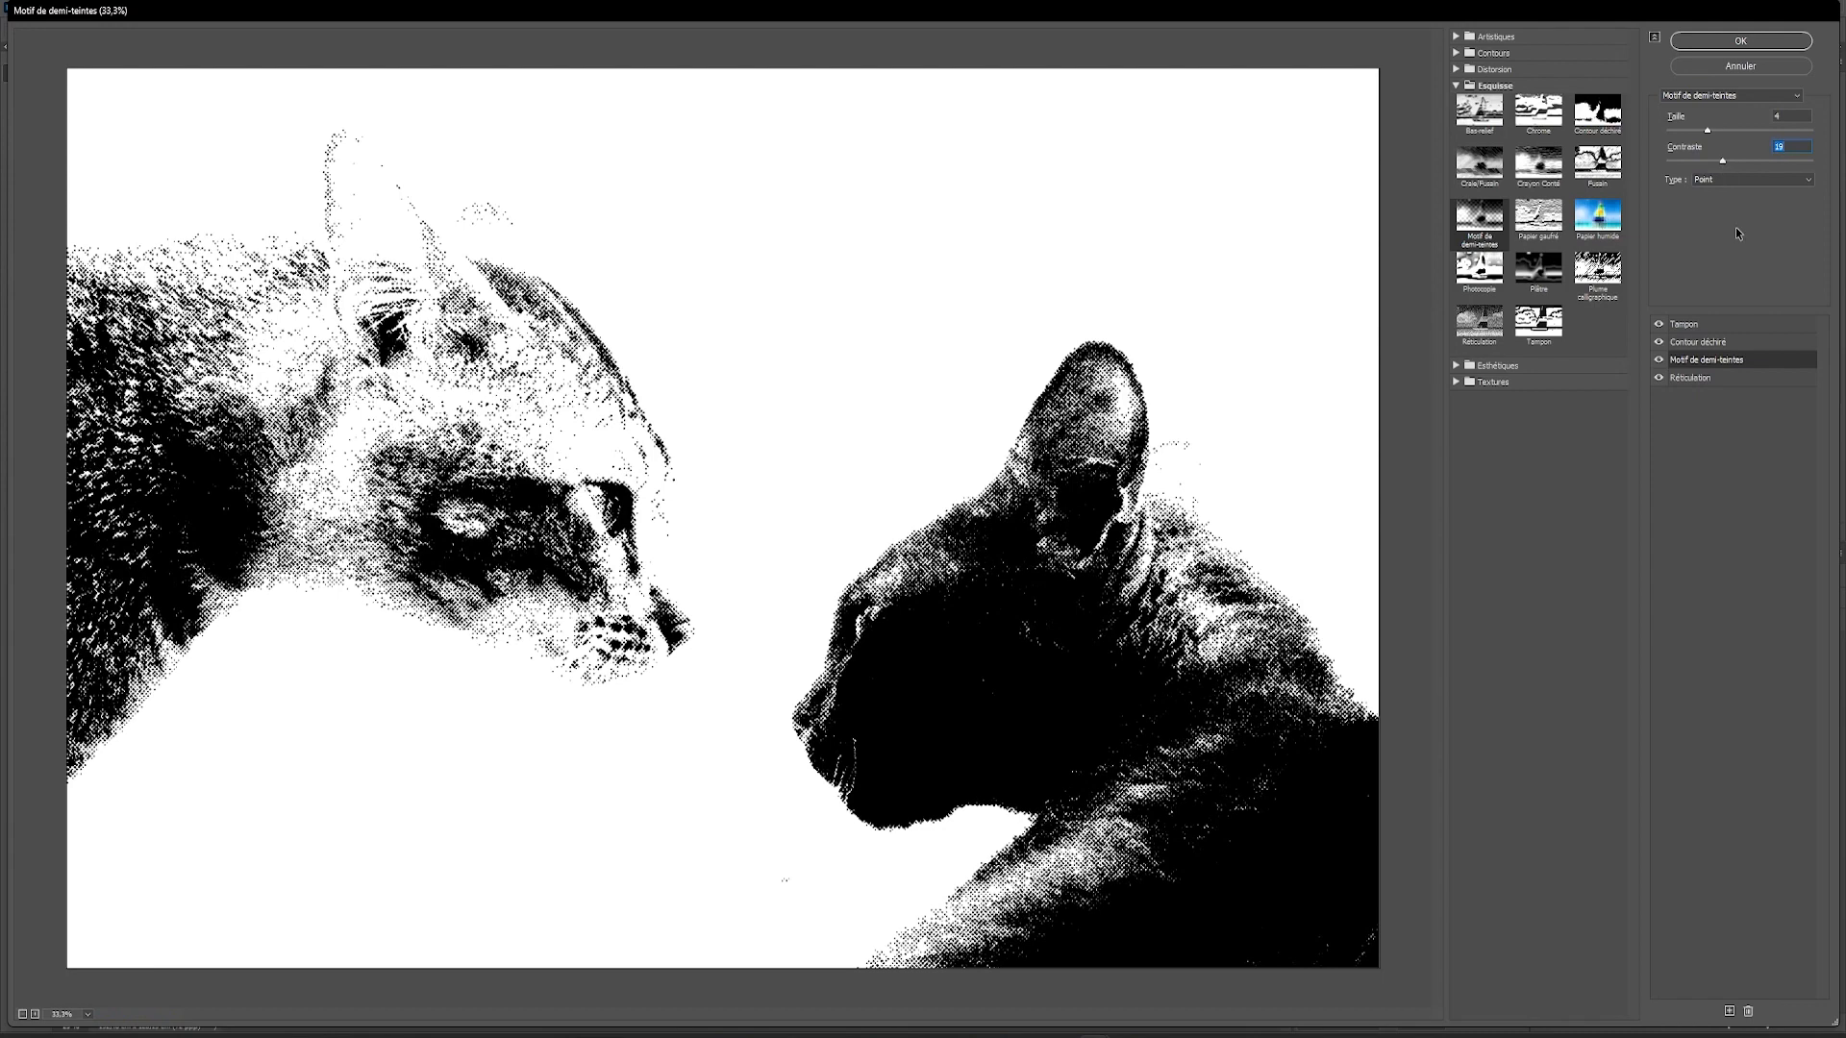
{"action": "left_click", "coordinate": [1727, 44]}
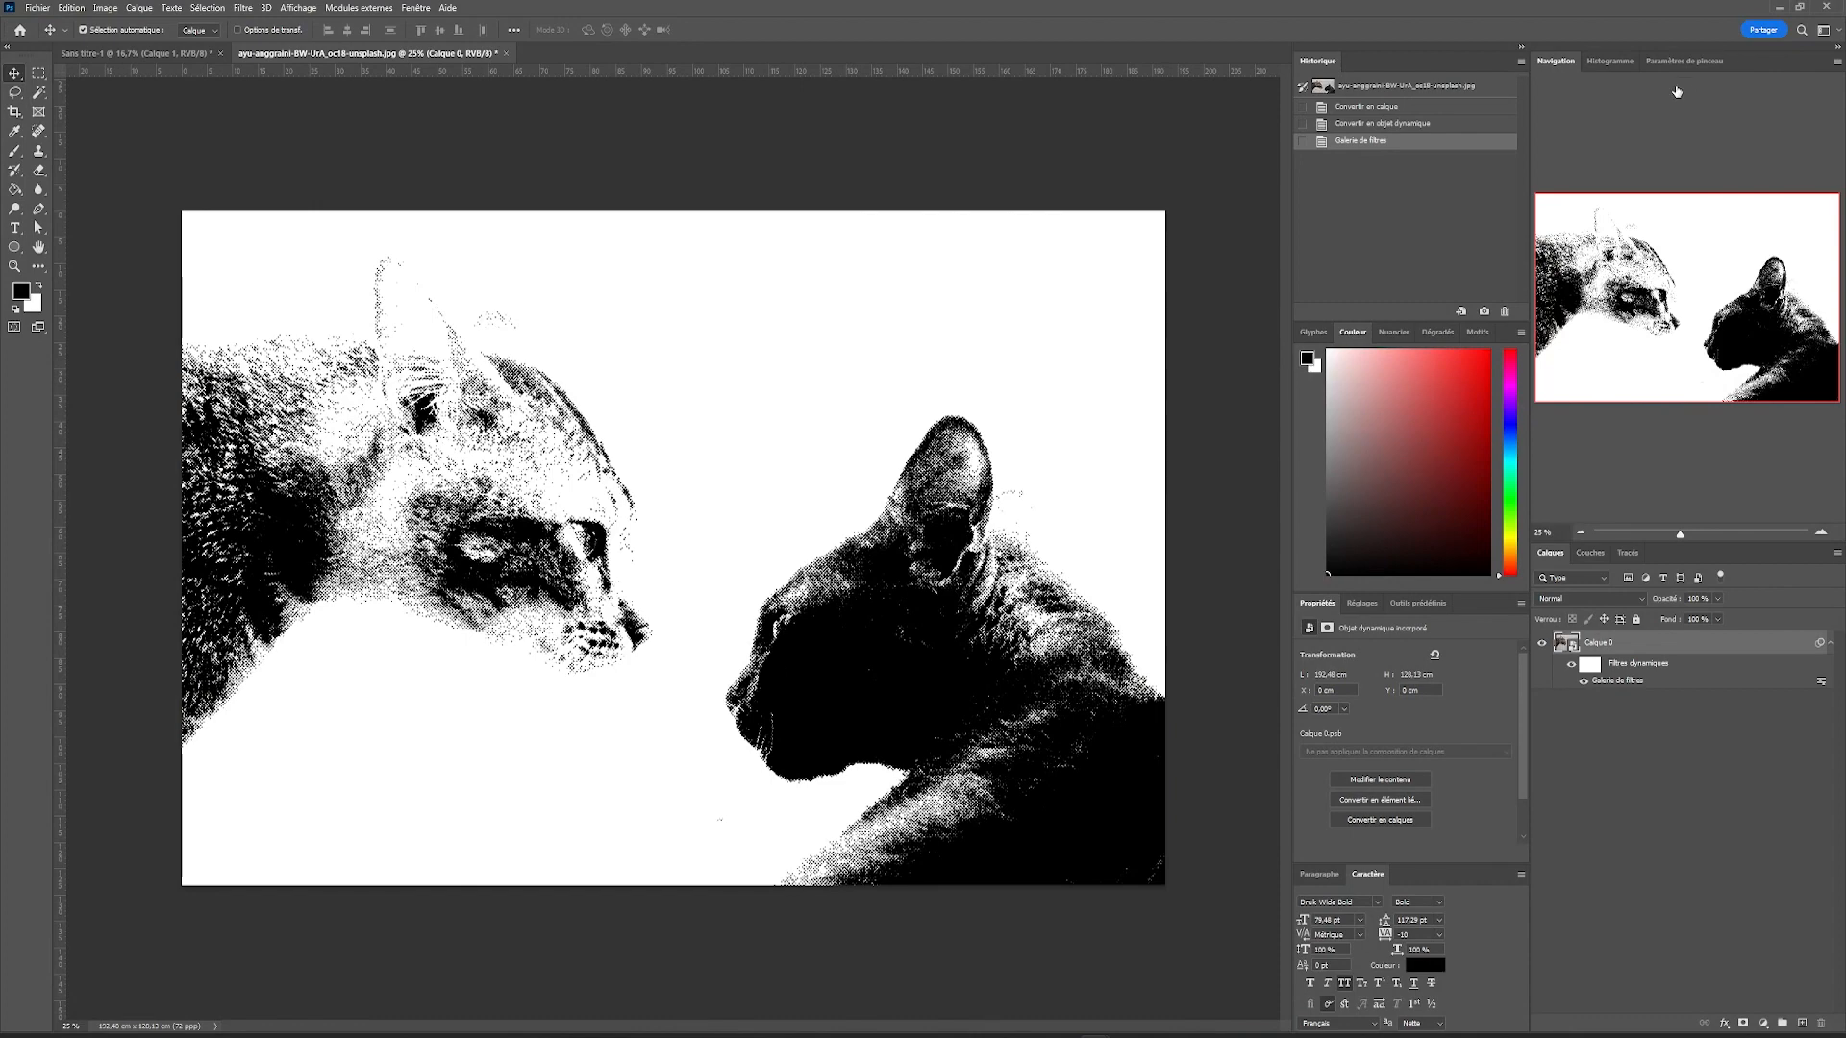
Step: Select the black areas of the image with Color Range at a tolerance of 132 and turn the selection into a layer mask
{"action": "left_click", "coordinate": [208, 8]}
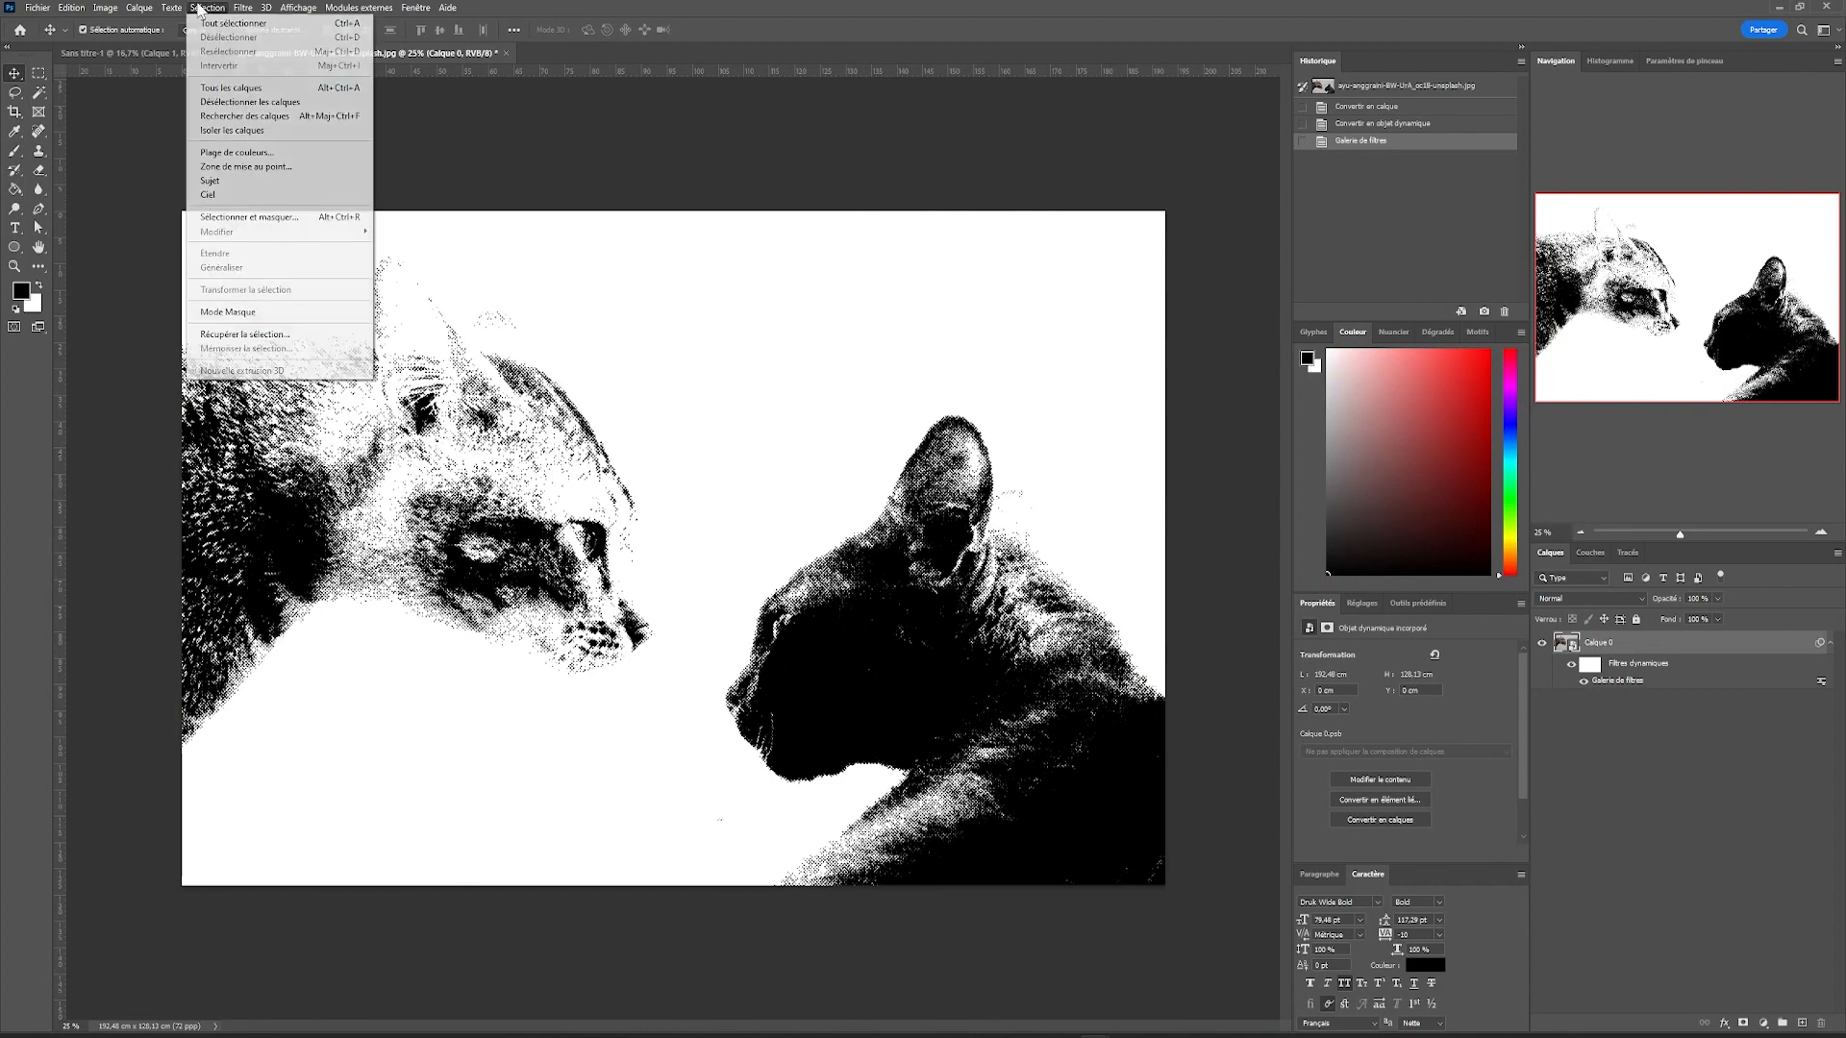
{"action": "left_click", "coordinate": [252, 153]}
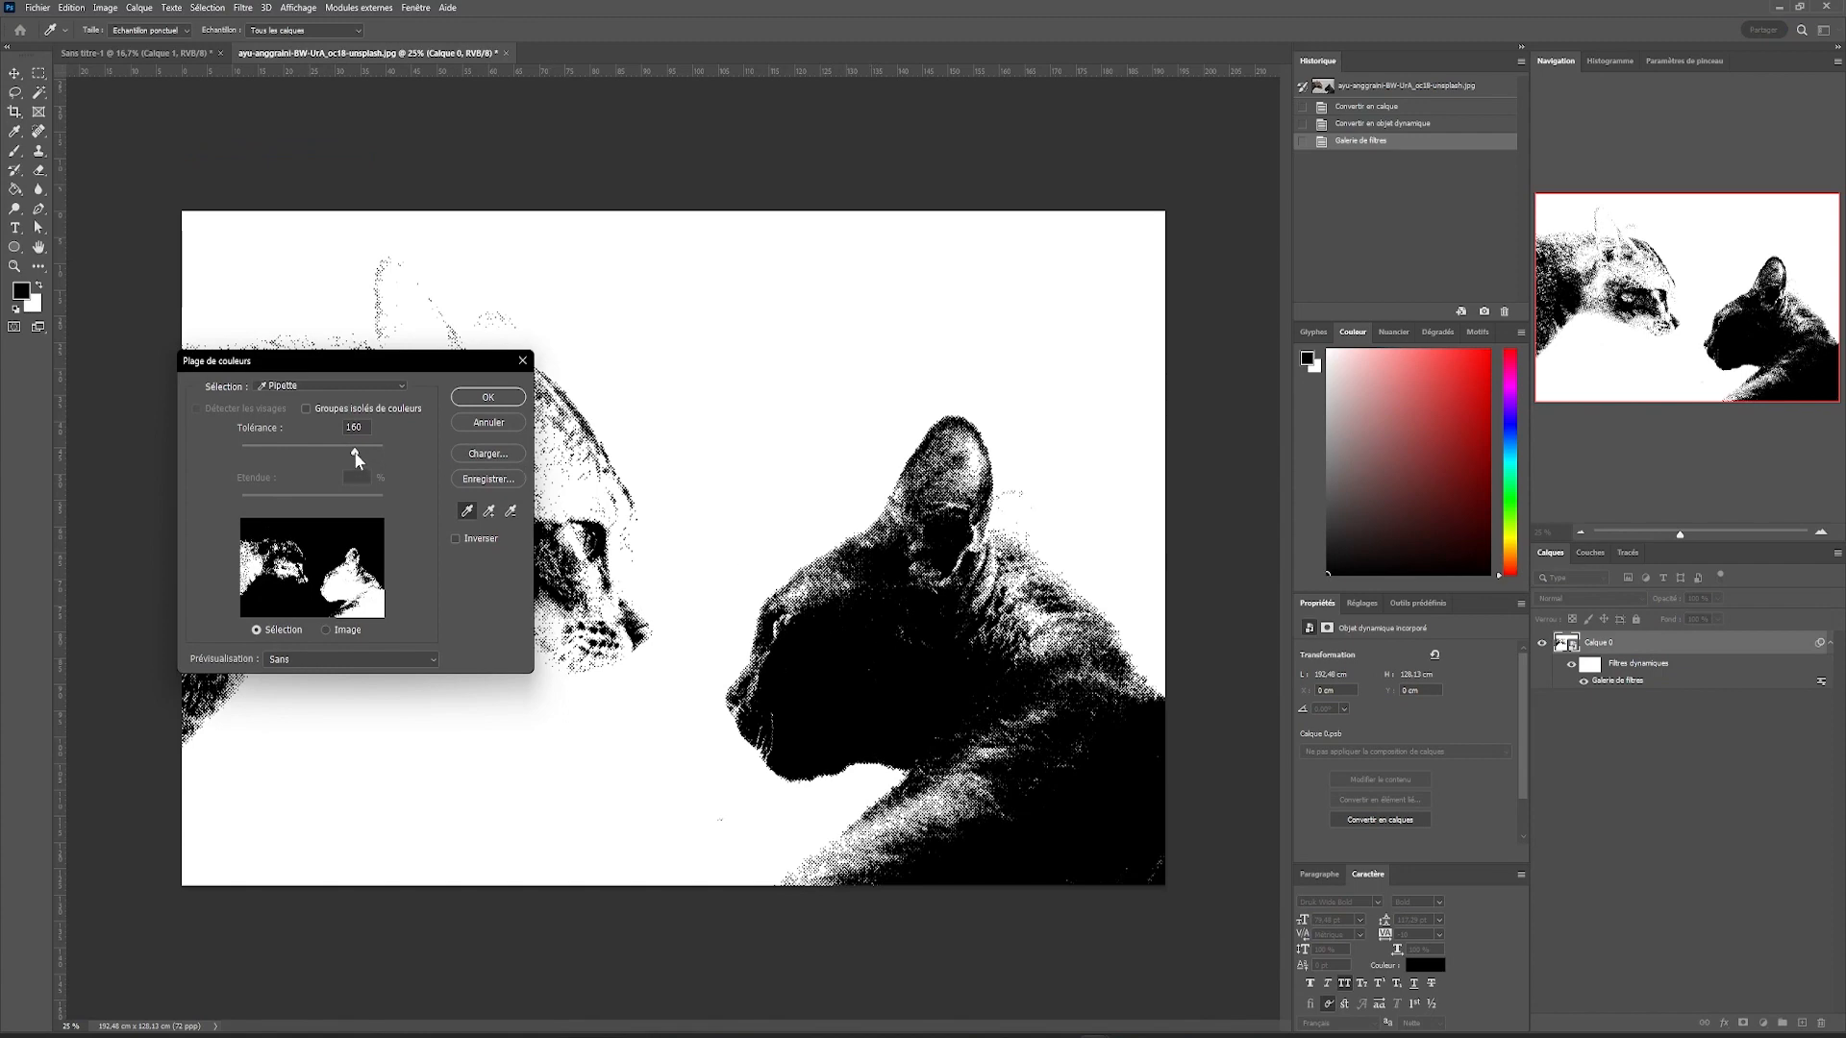
{"action": "left_click_drag", "start_coordinate": [337, 452], "coordinate": [335, 453]}
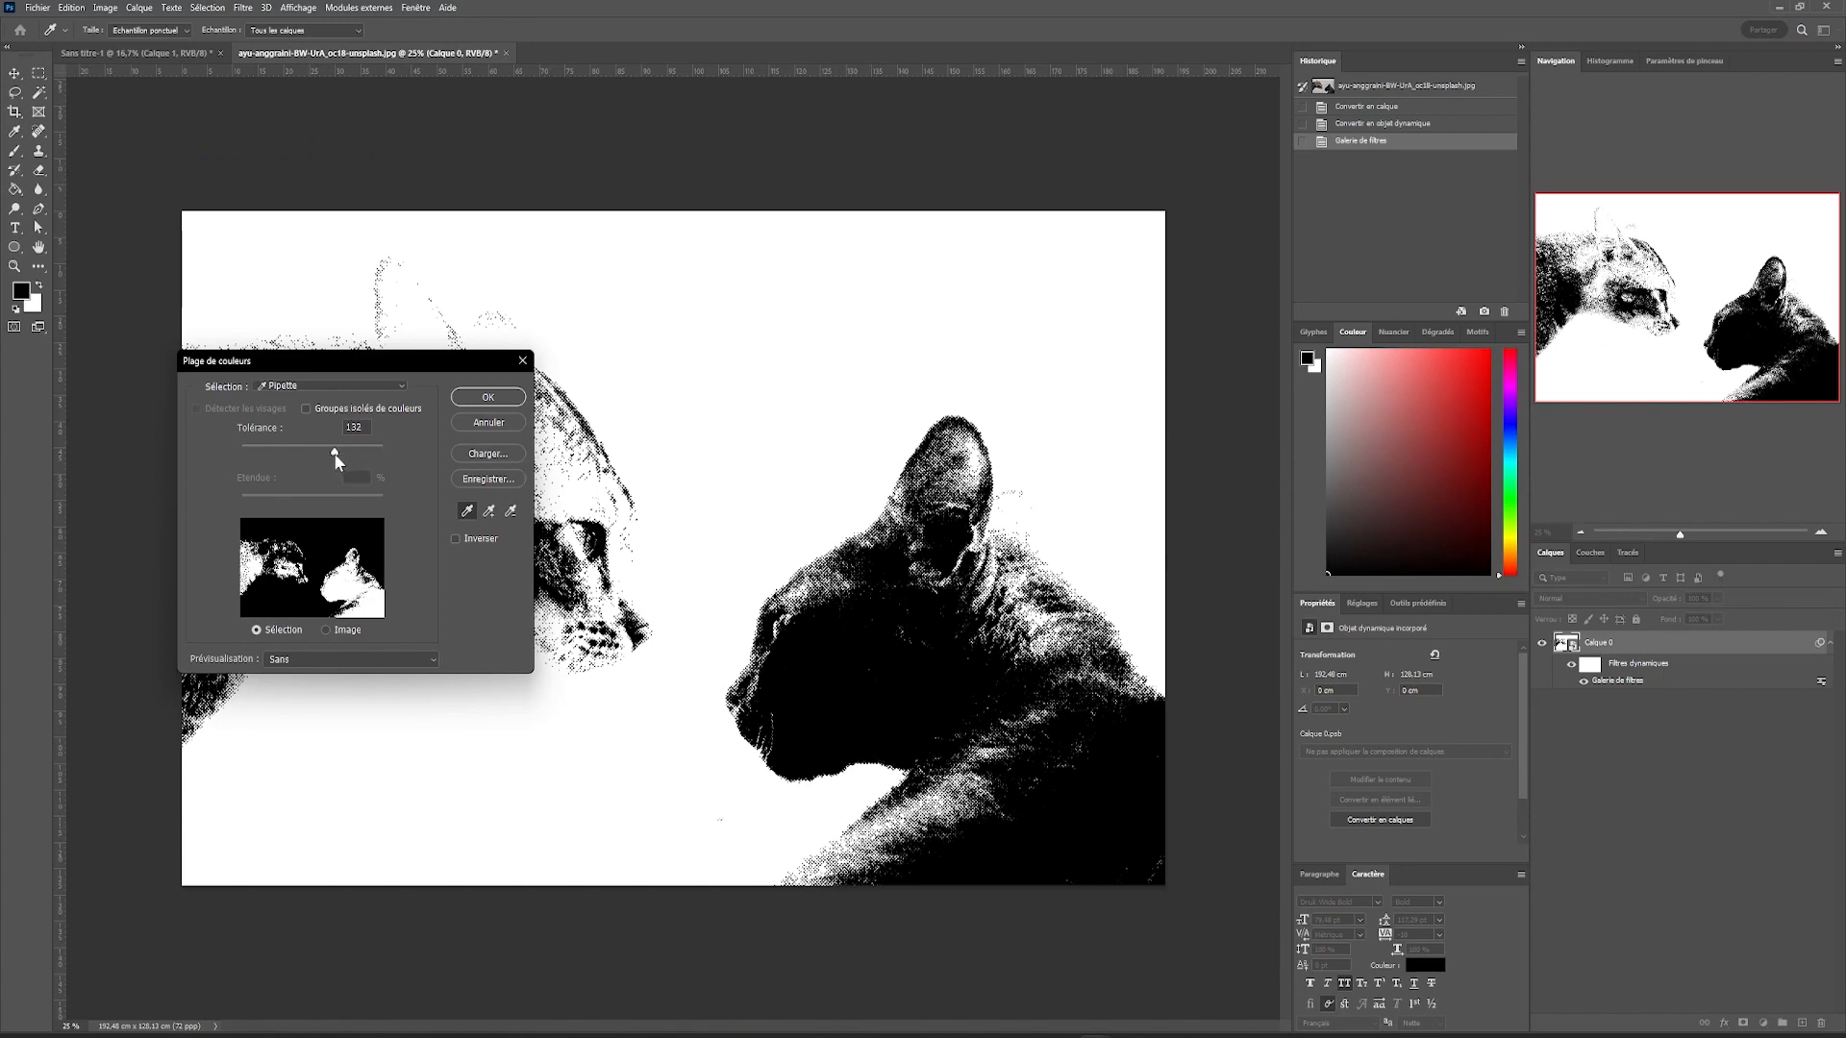
{"action": "left_click", "coordinate": [488, 398]}
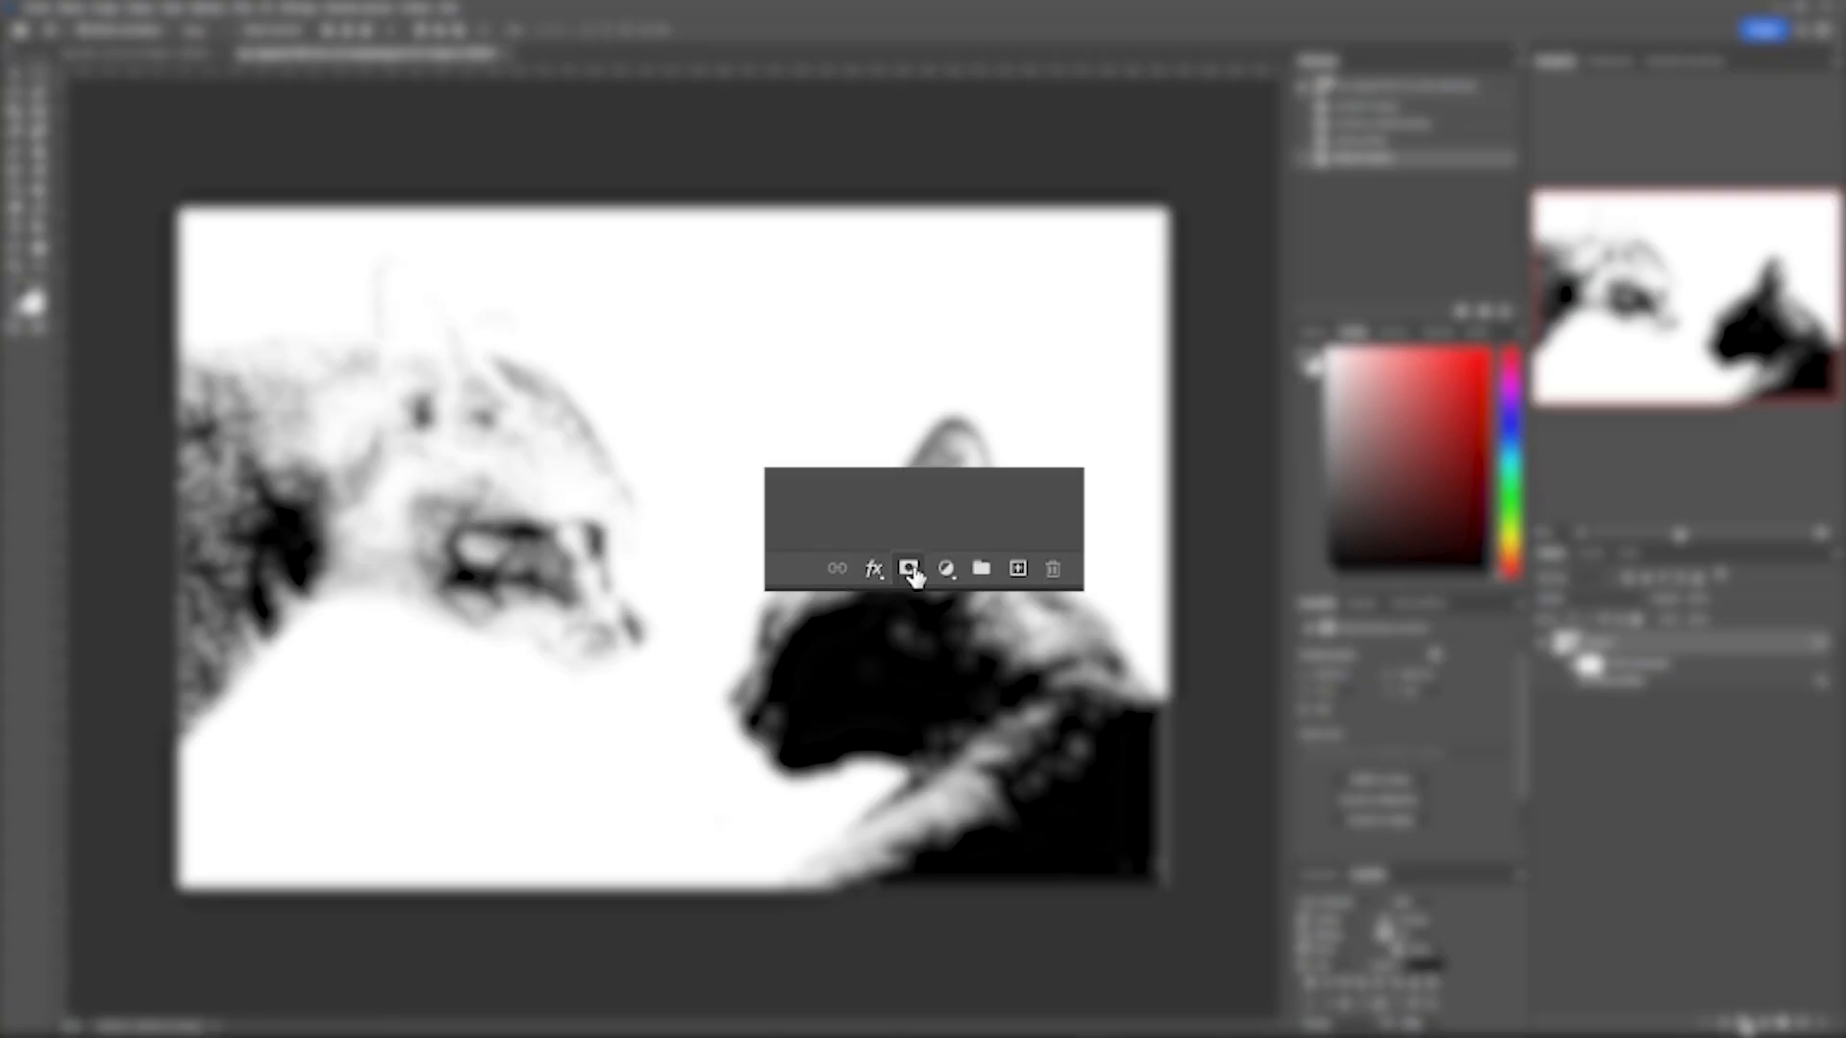
{"action": "left_click", "coordinate": [1743, 1023]}
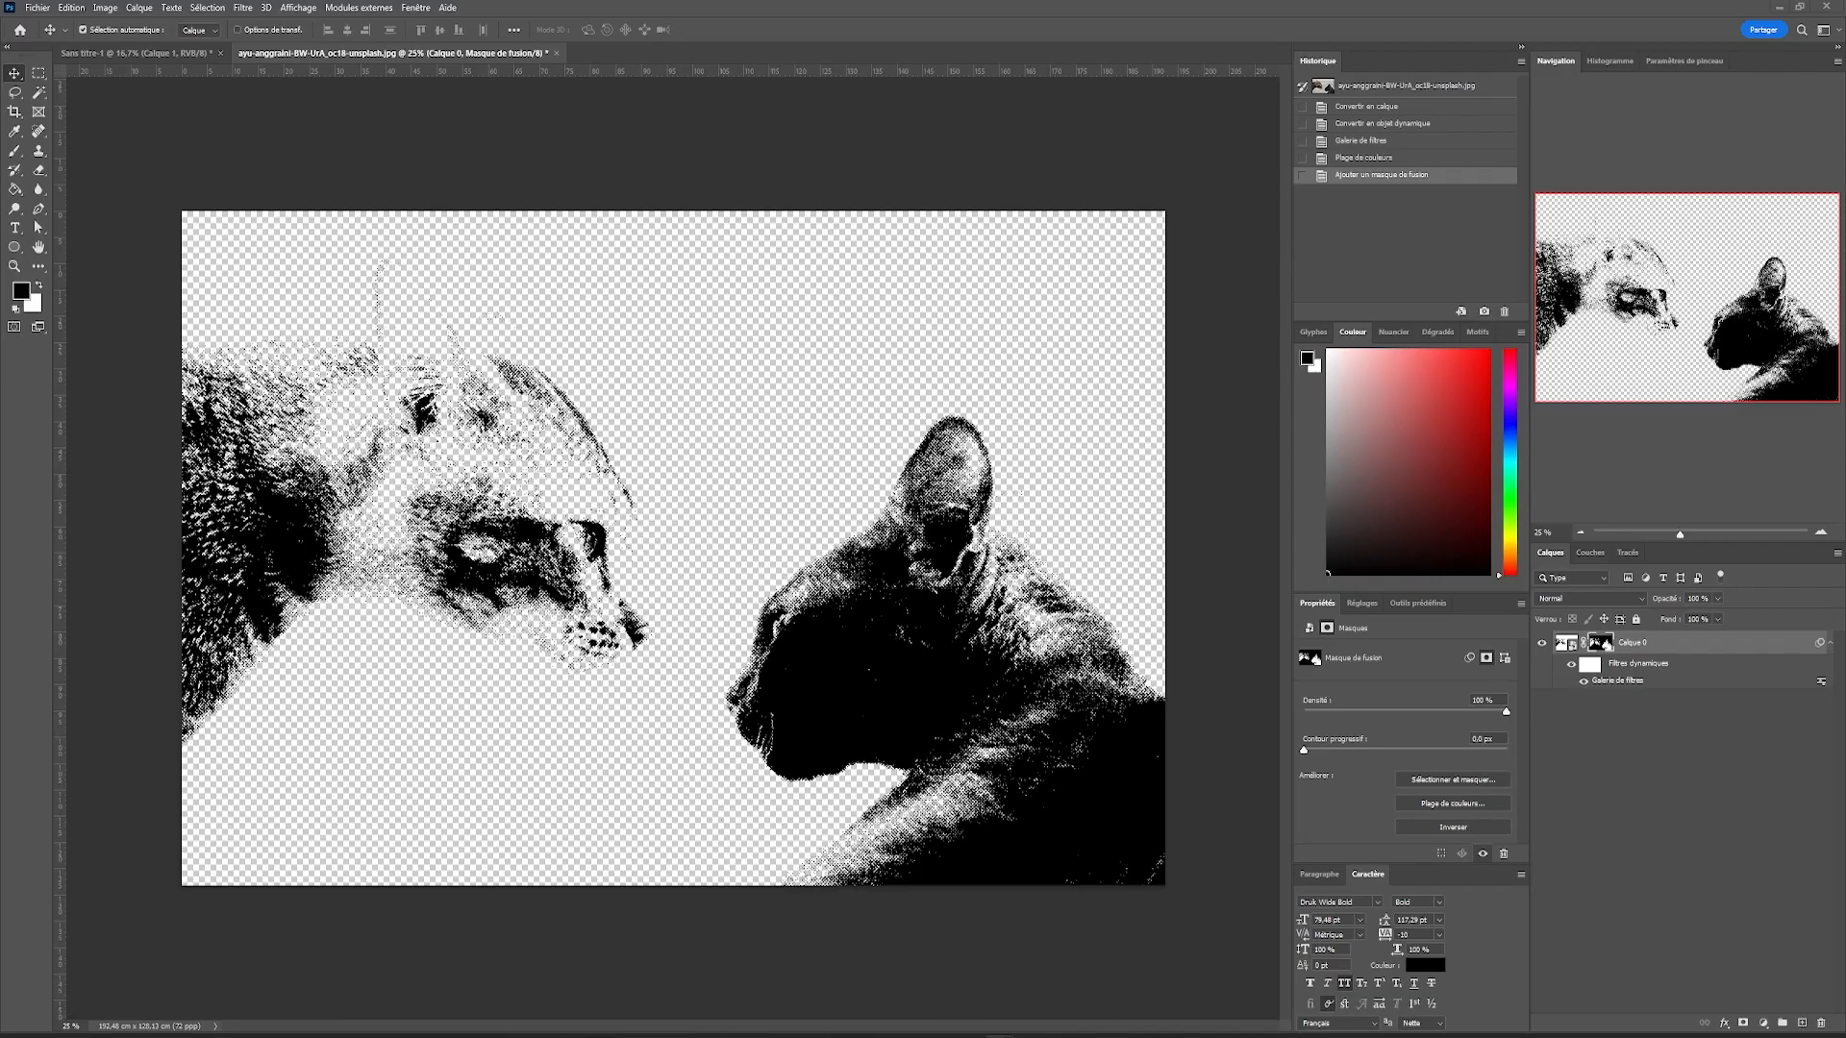
Step: Add a color overlay layer style in solid black (000000) at 100% opacity to the masked cat layer
{"action": "double_click", "coordinate": [1566, 642]}
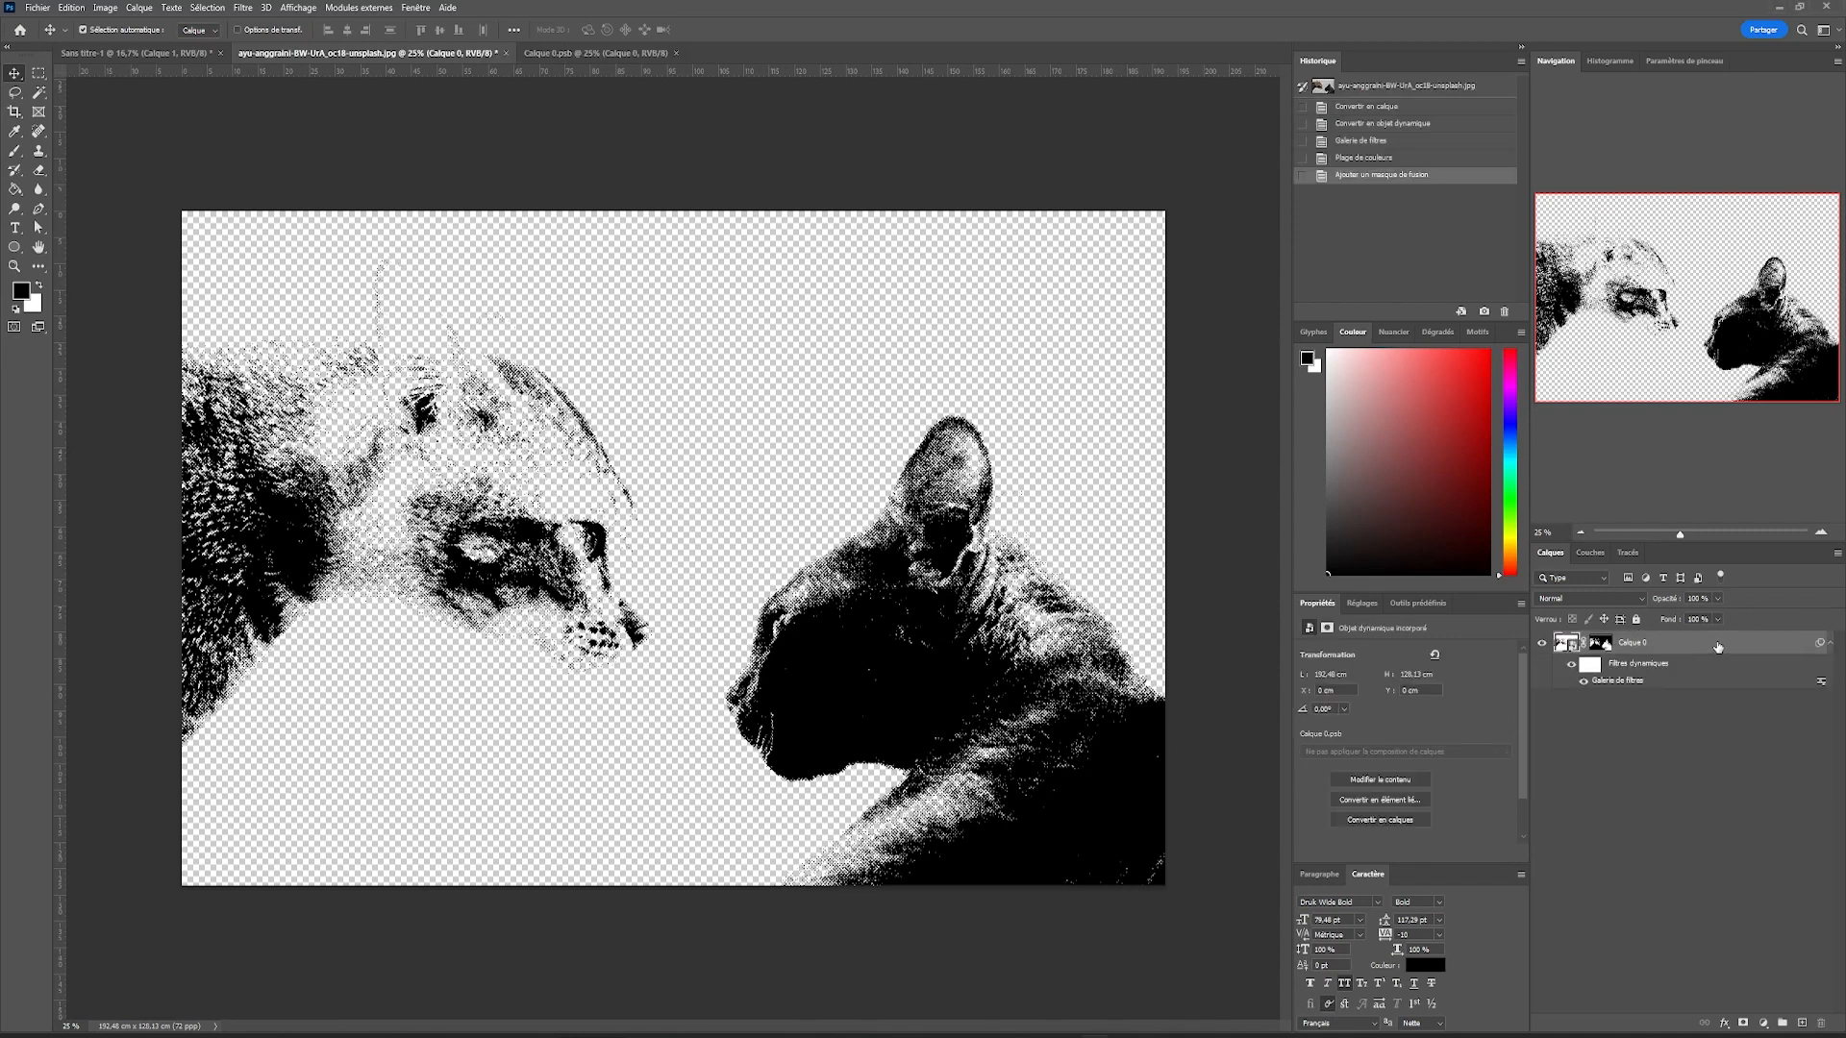
{"action": "double_click", "coordinate": [1717, 646]}
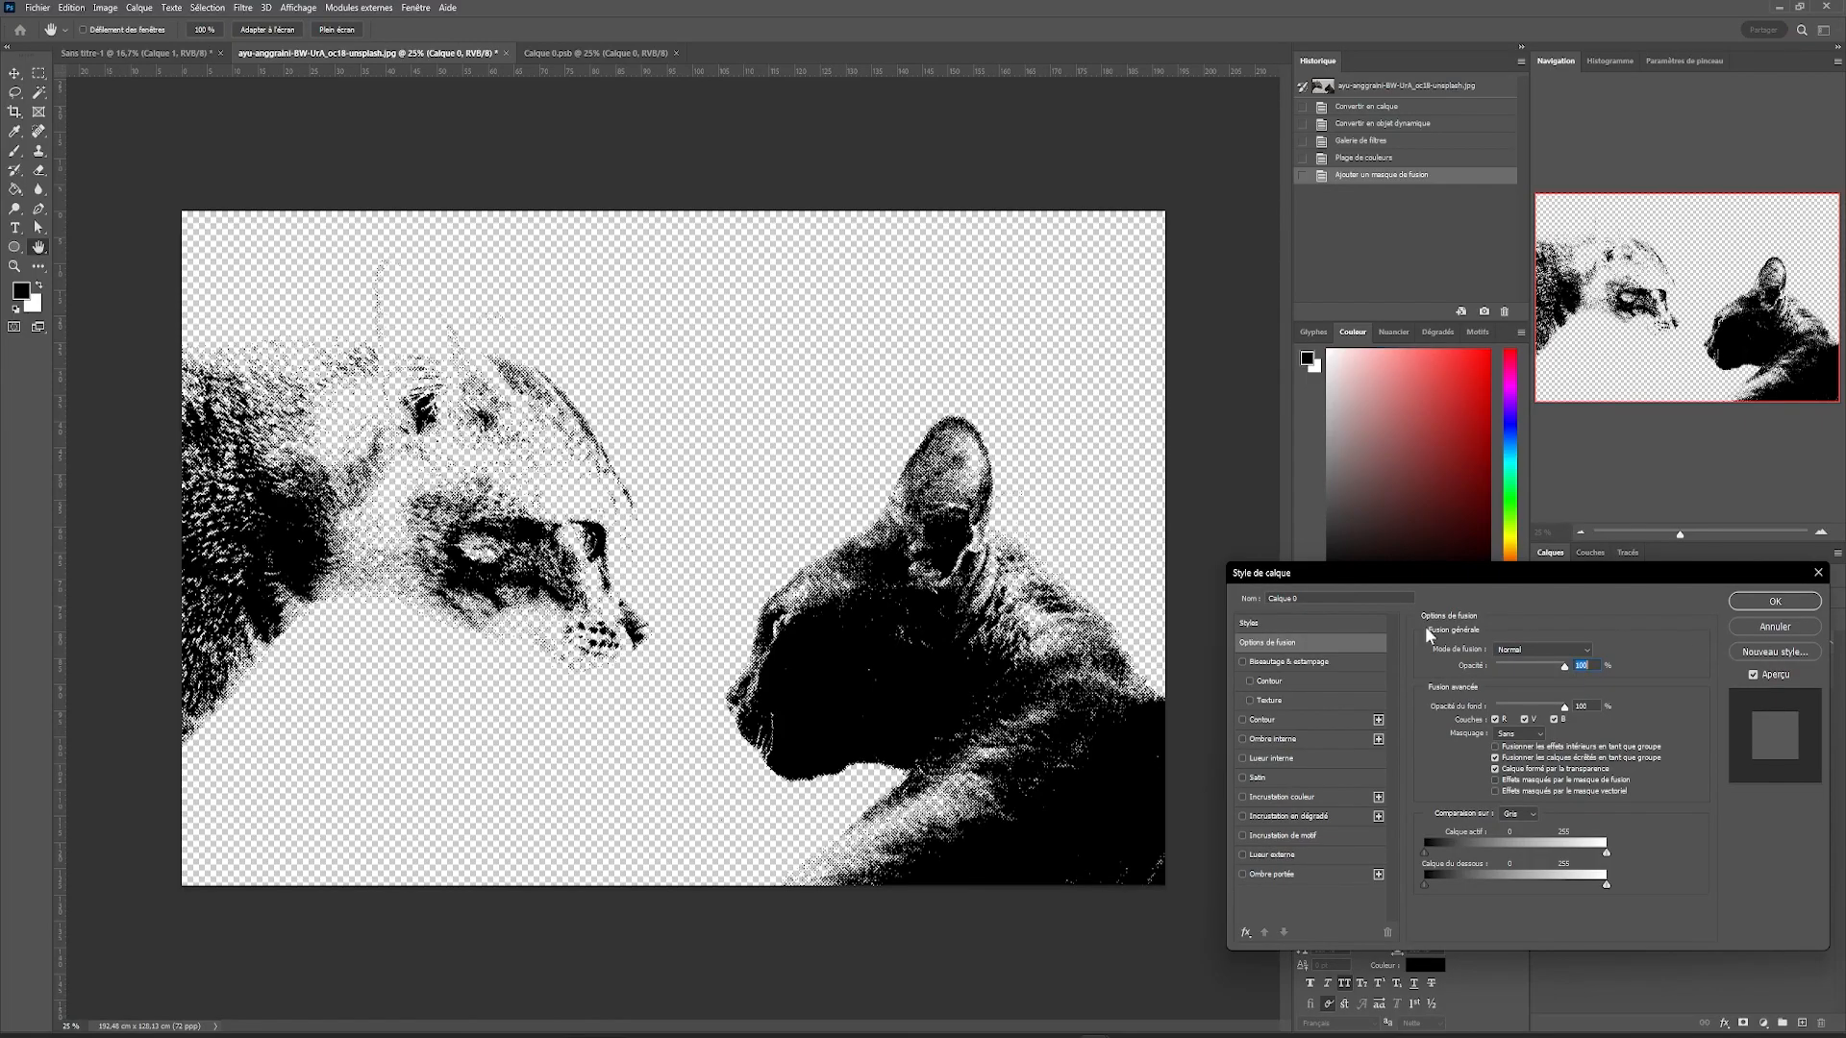
{"action": "left_click", "coordinate": [1282, 797]}
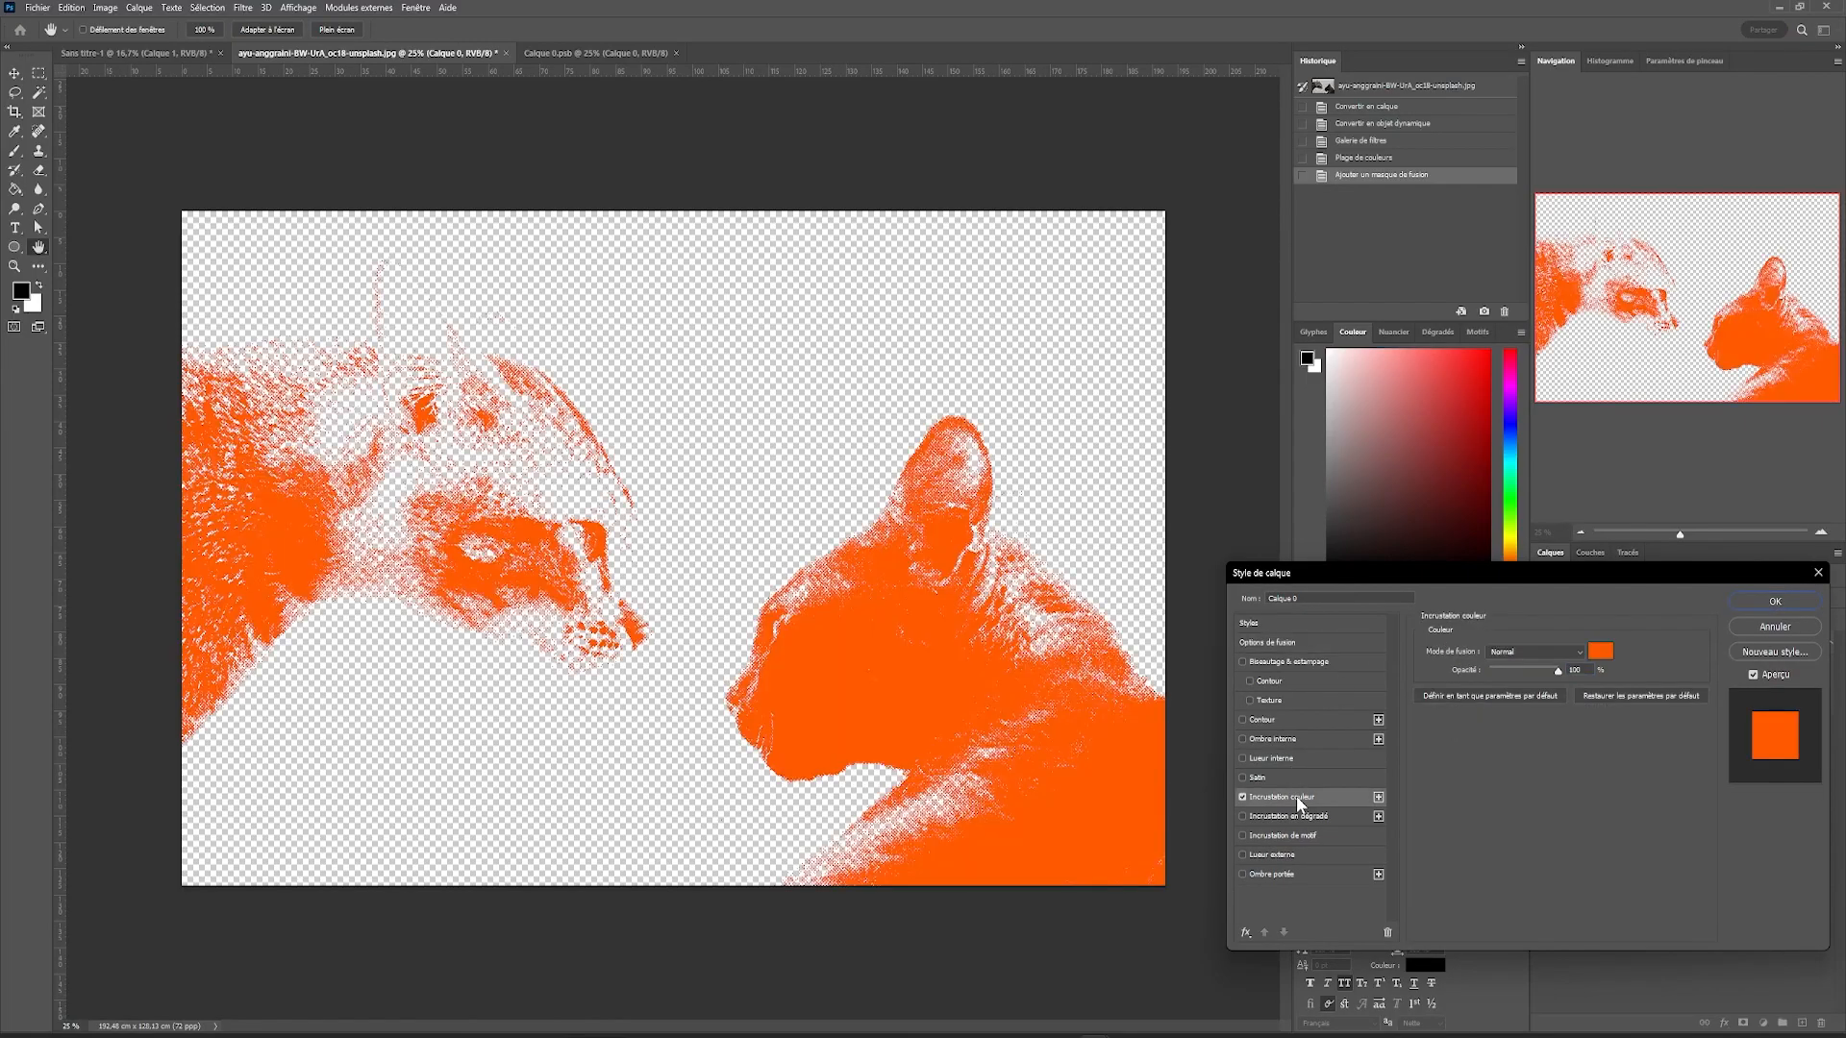
{"action": "left_click", "coordinate": [1605, 651]}
{"action": "left_click_drag", "start_coordinate": [1132, 795], "coordinate": [1012, 851]}
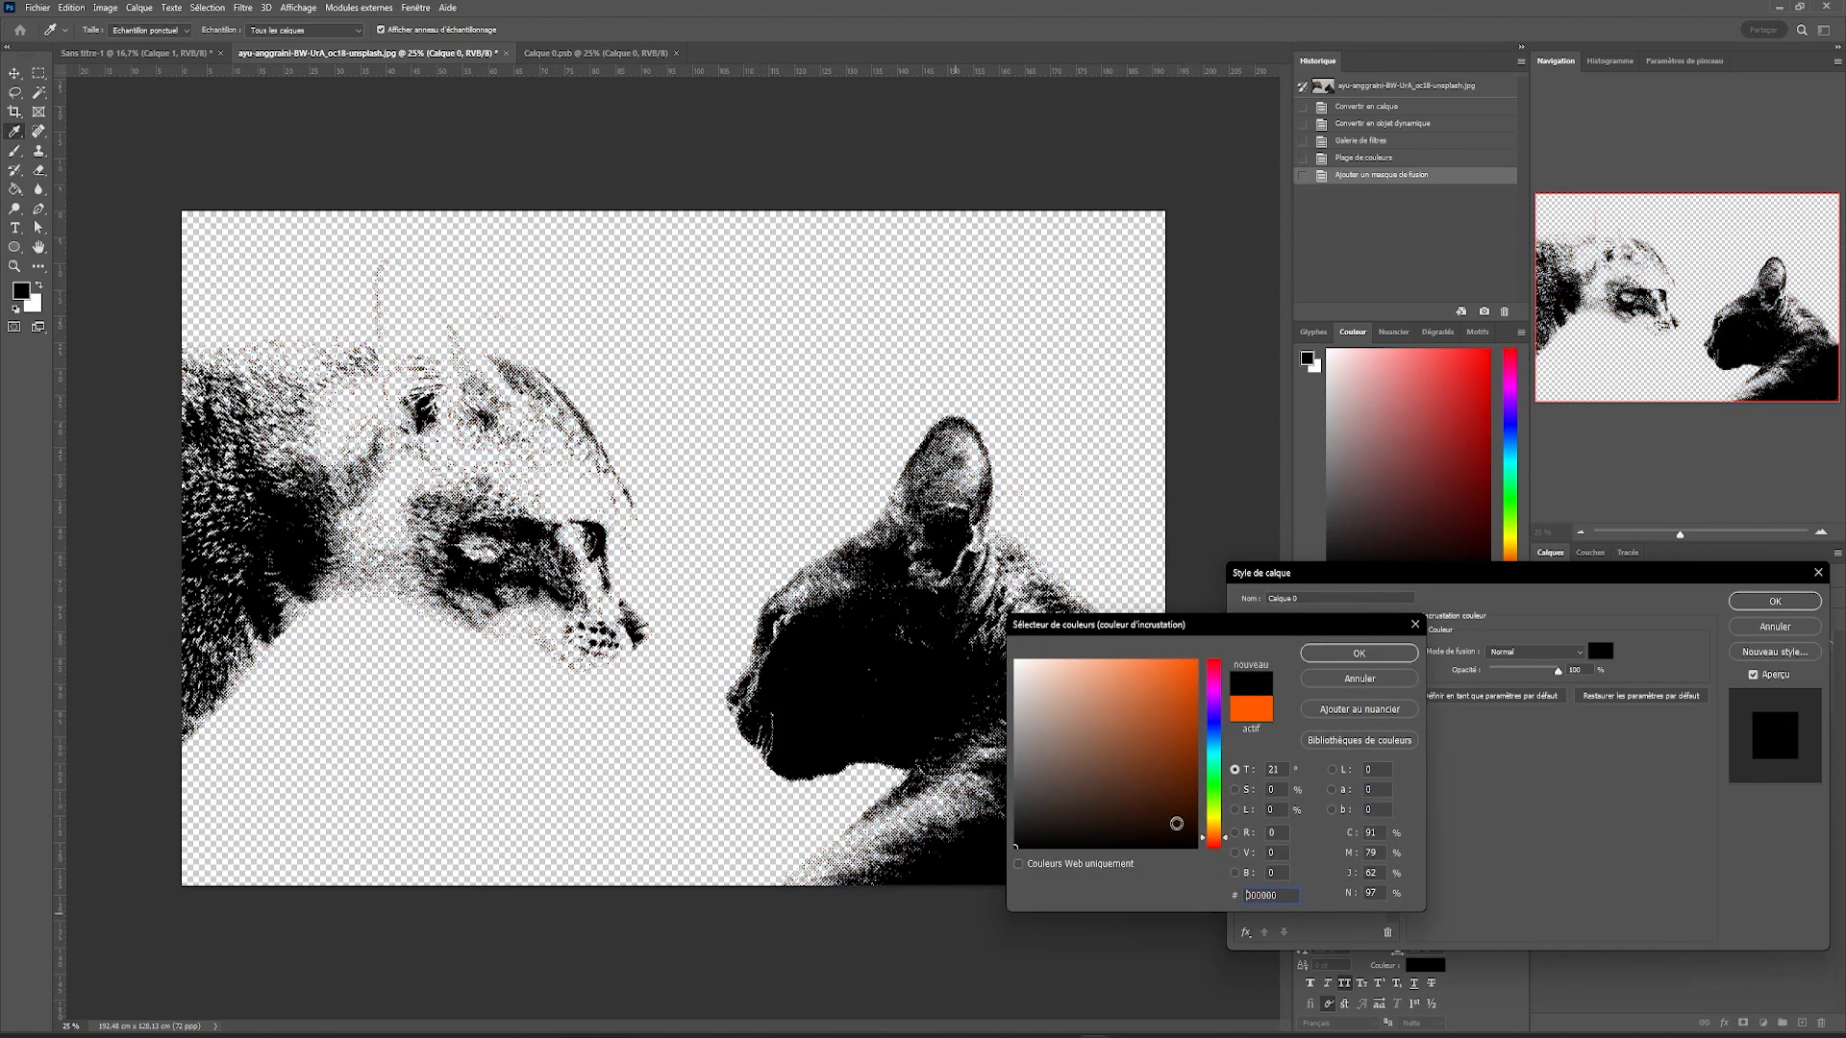
{"action": "left_click", "coordinate": [1333, 657]}
{"action": "left_click", "coordinate": [1746, 602]}
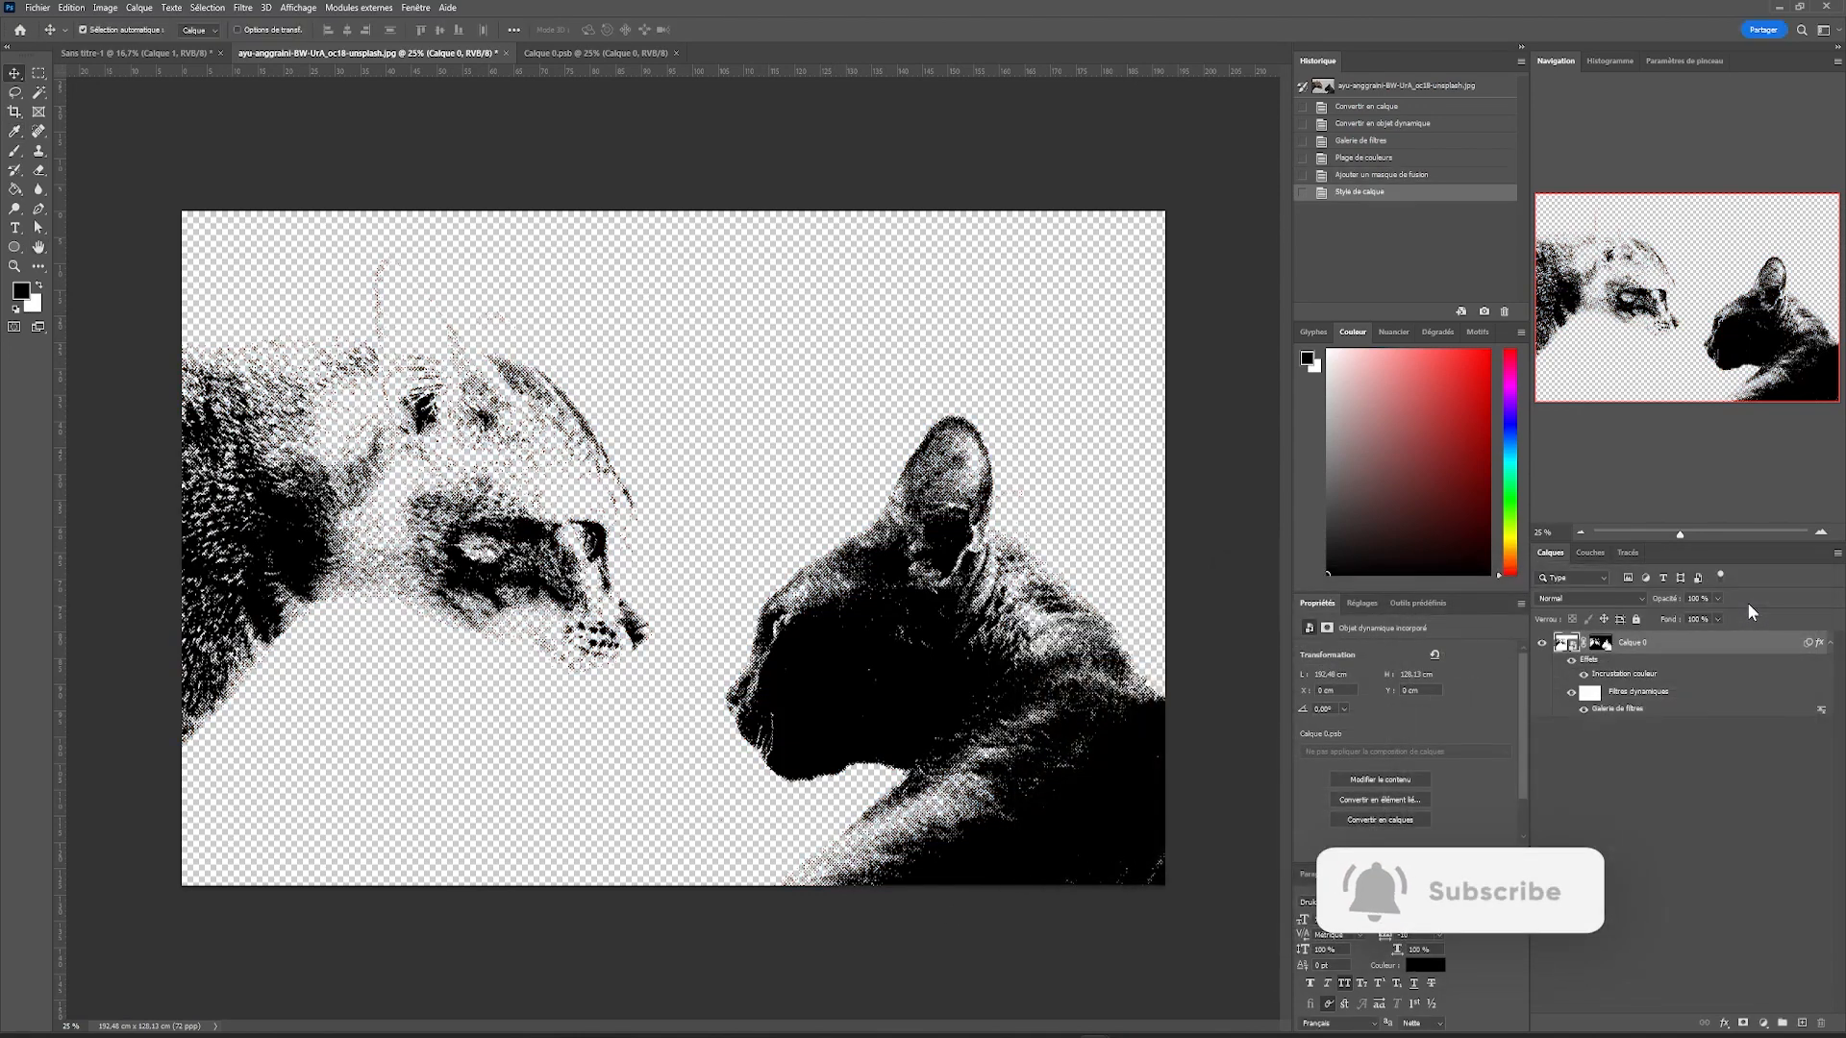
Step: Convert the masked, styled layer into a smart object and place a copy of it in the untitled poster document
{"action": "right_click", "coordinate": [1656, 642]}
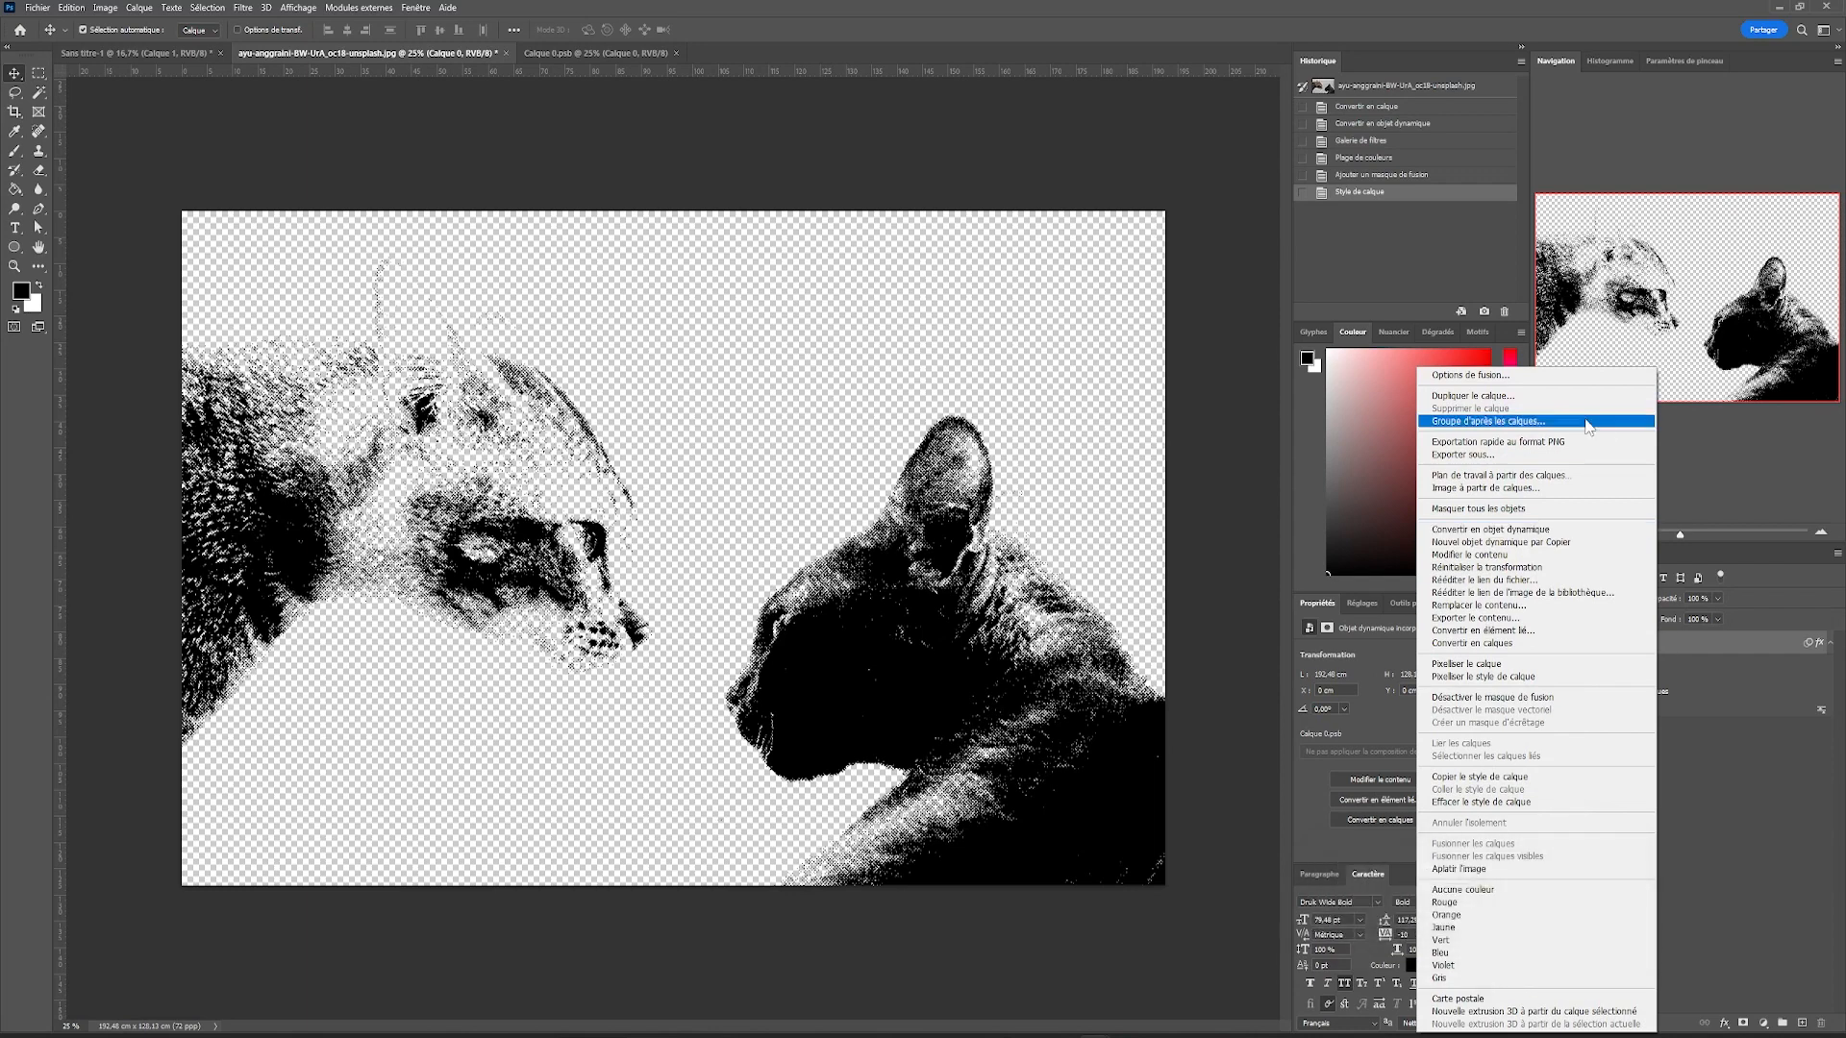
{"action": "left_click", "coordinate": [1574, 531]}
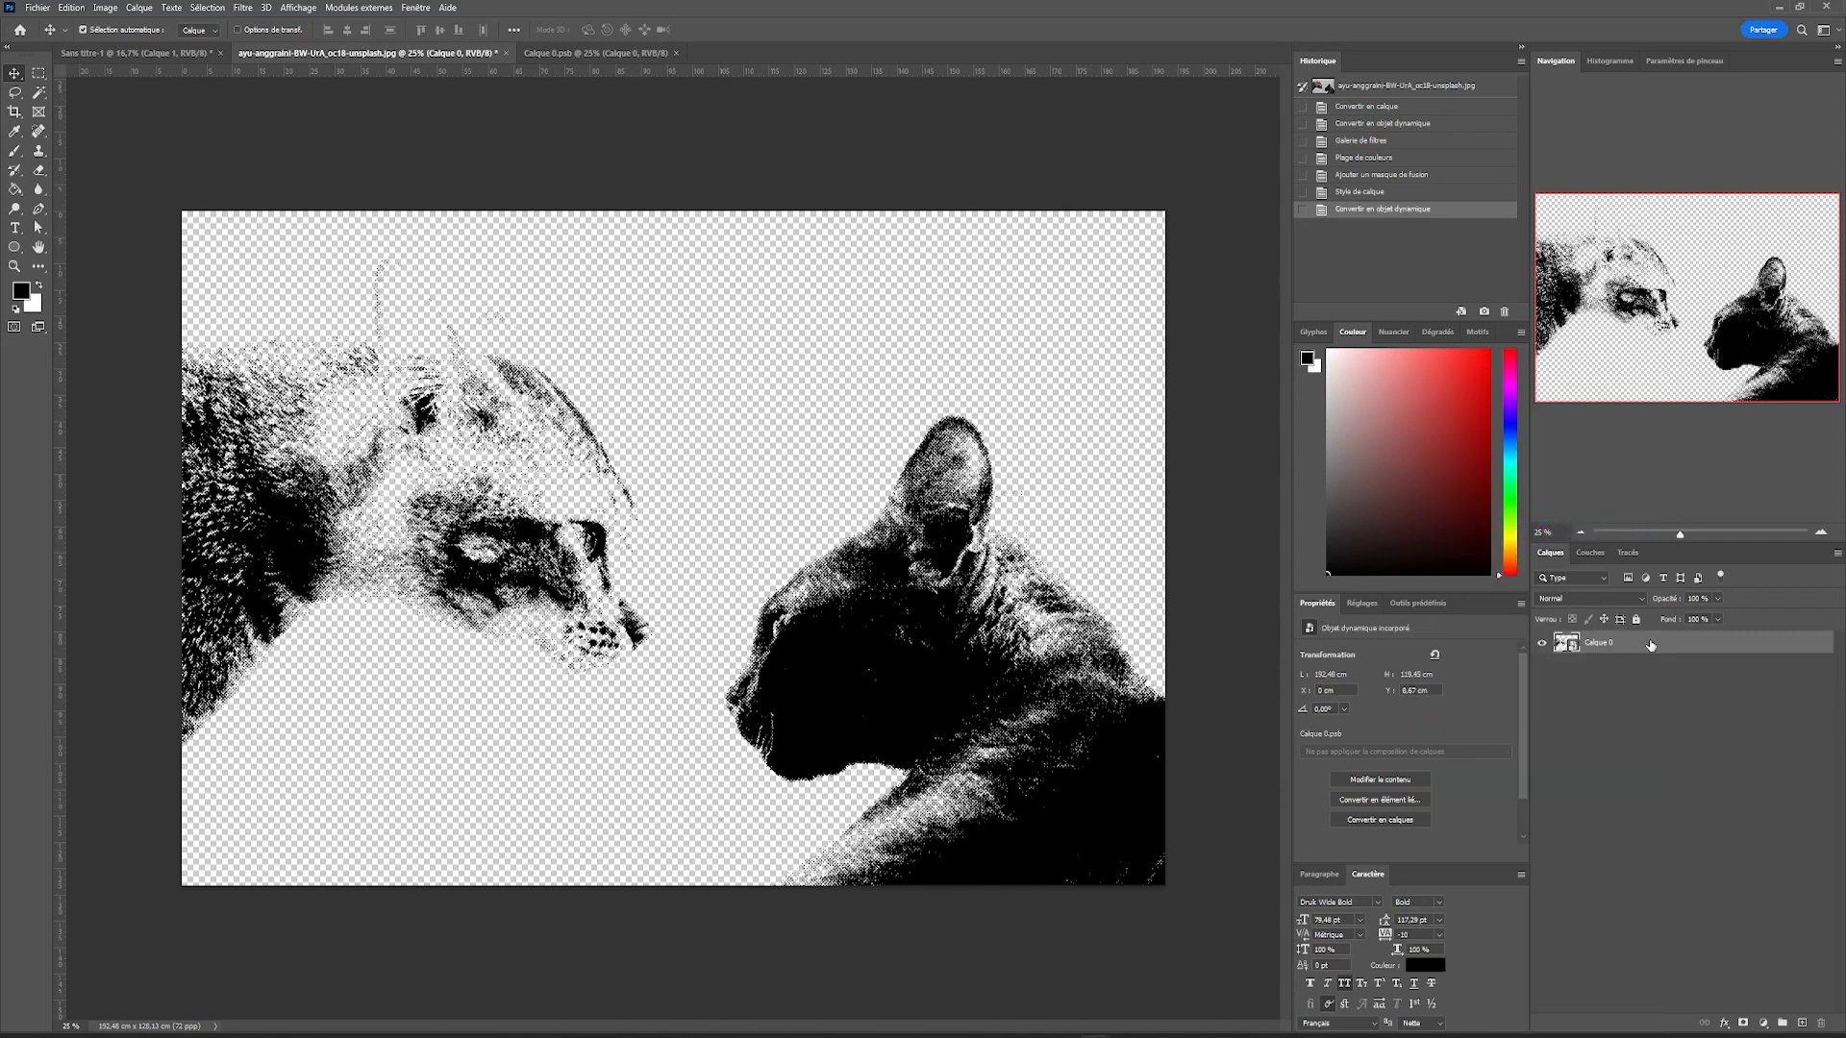
{"action": "left_click", "coordinate": [179, 50]}
{"action": "key", "text": "ctrl+v"}
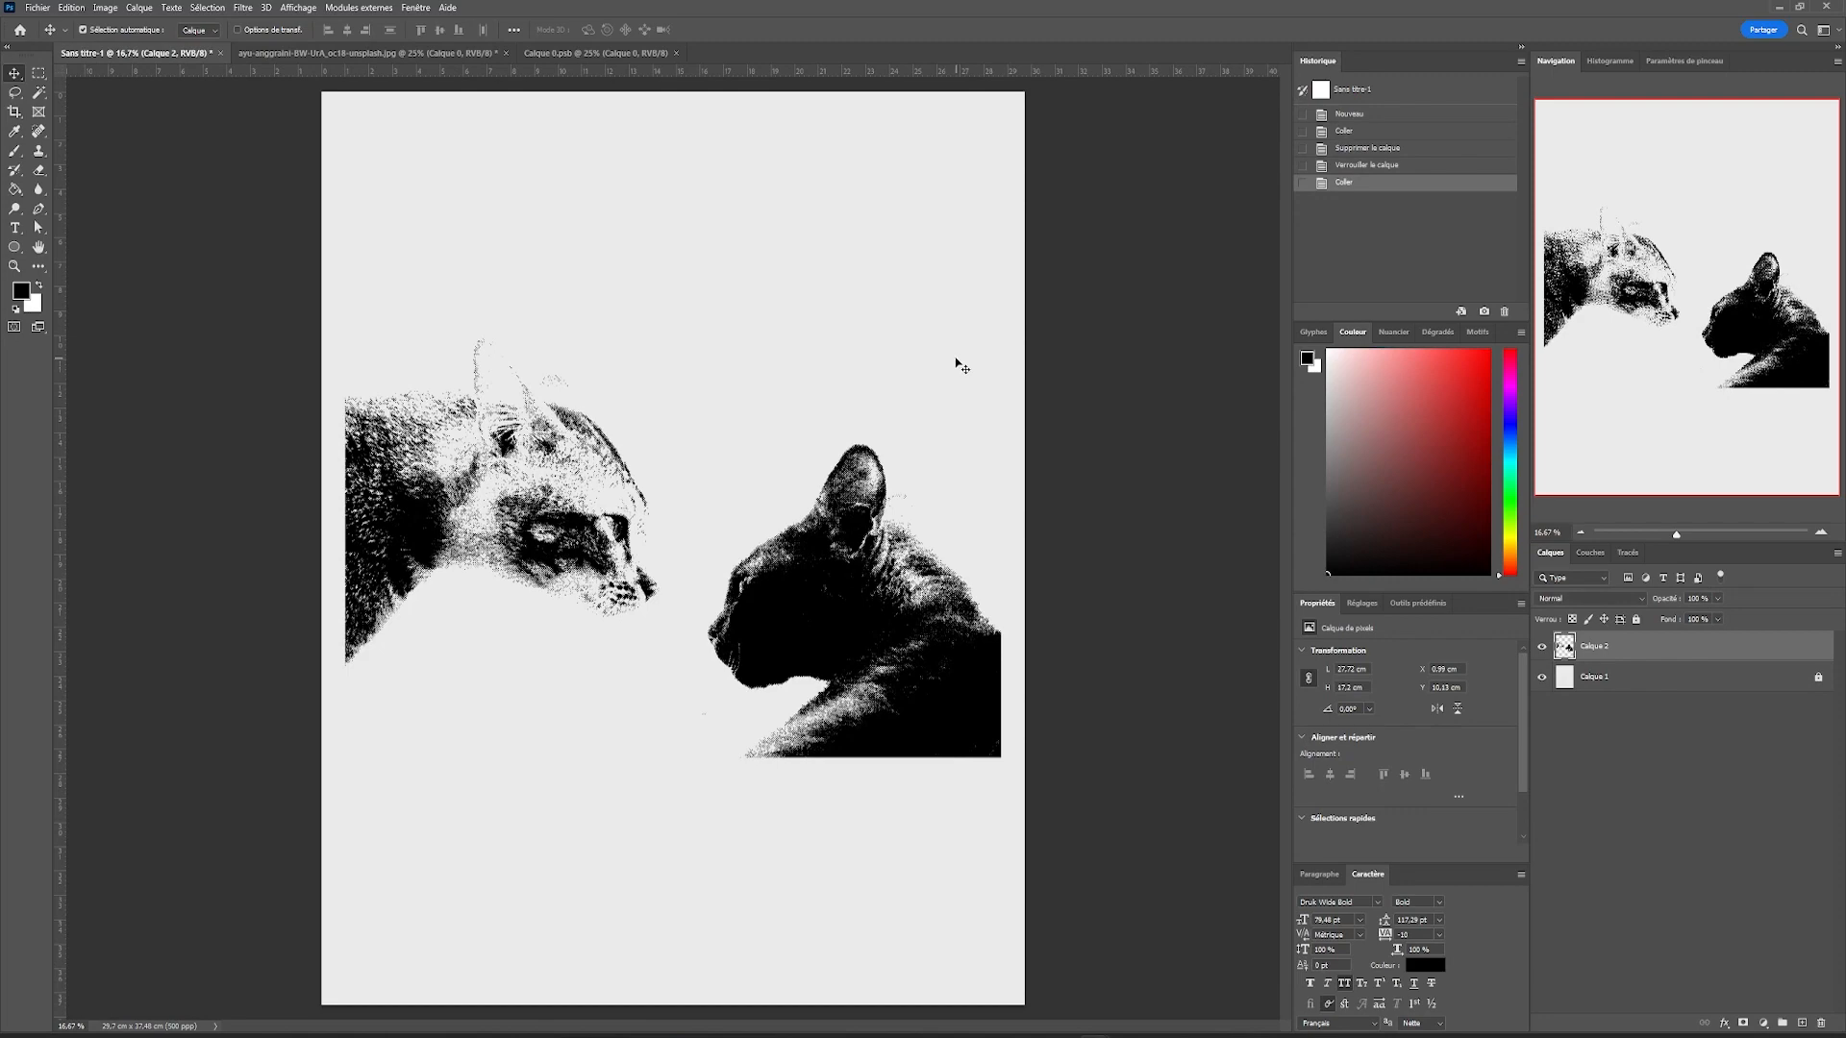
Step: Scale and reposition the placed cat artwork on the poster page with Free Transform
{"action": "key", "text": "ctrl+t"}
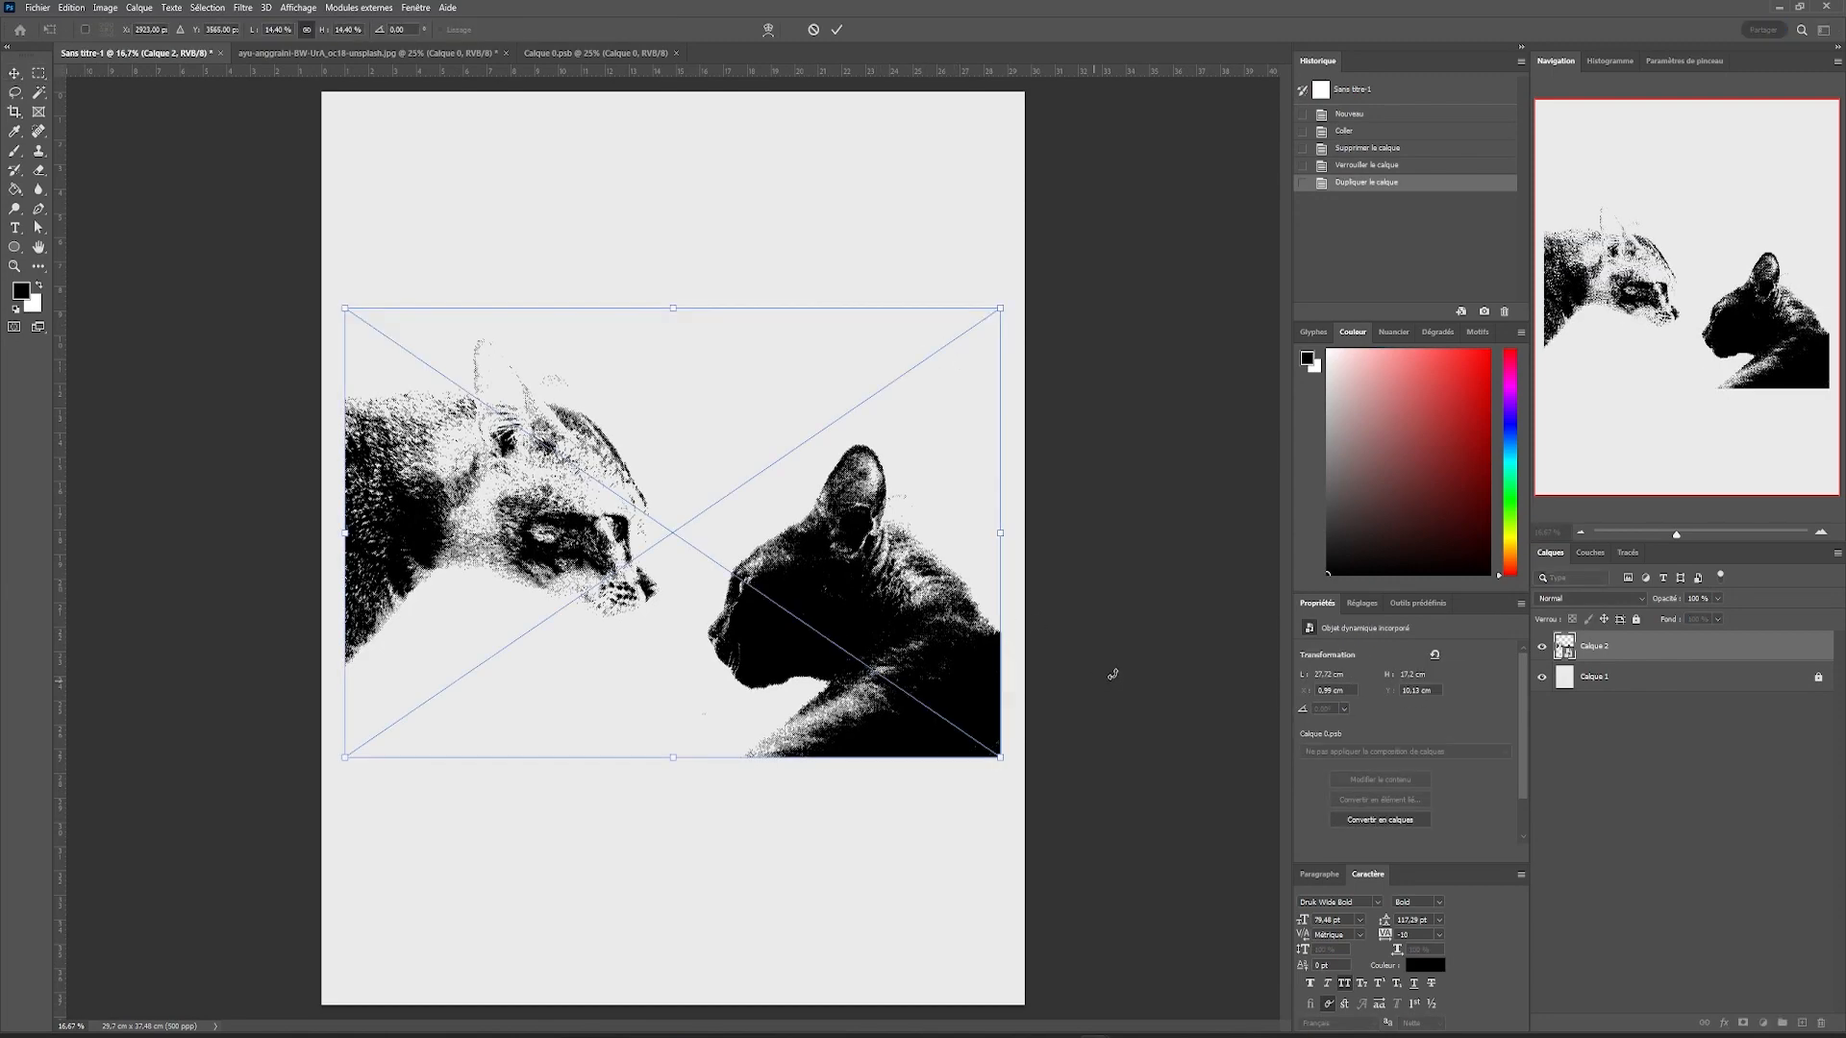
{"action": "key", "text": "Return"}
{"action": "key", "text": "ctrl+minus"}
{"action": "key", "text": "ctrl+t"}
{"action": "left_click_drag", "start_coordinate": [901, 543], "coordinate": [949, 251]}
{"action": "scroll", "coordinate": [820, 384], "scroll_direction": "up", "scroll_amount": 3}
{"action": "left_click_drag", "start_coordinate": [845, 393], "coordinate": [795, 432]}
{"action": "key", "text": "Return"}
{"action": "scroll", "coordinate": [732, 488], "scroll_direction": "up", "scroll_amount": 5}
{"action": "scroll", "coordinate": [733, 488], "scroll_direction": "down", "scroll_amount": 4}
{"action": "left_click_drag", "start_coordinate": [825, 510], "coordinate": [800, 509]}
{"action": "scroll", "coordinate": [799, 510], "scroll_direction": "up", "scroll_amount": 1}
{"action": "left_click_drag", "start_coordinate": [800, 510], "coordinate": [800, 548]}
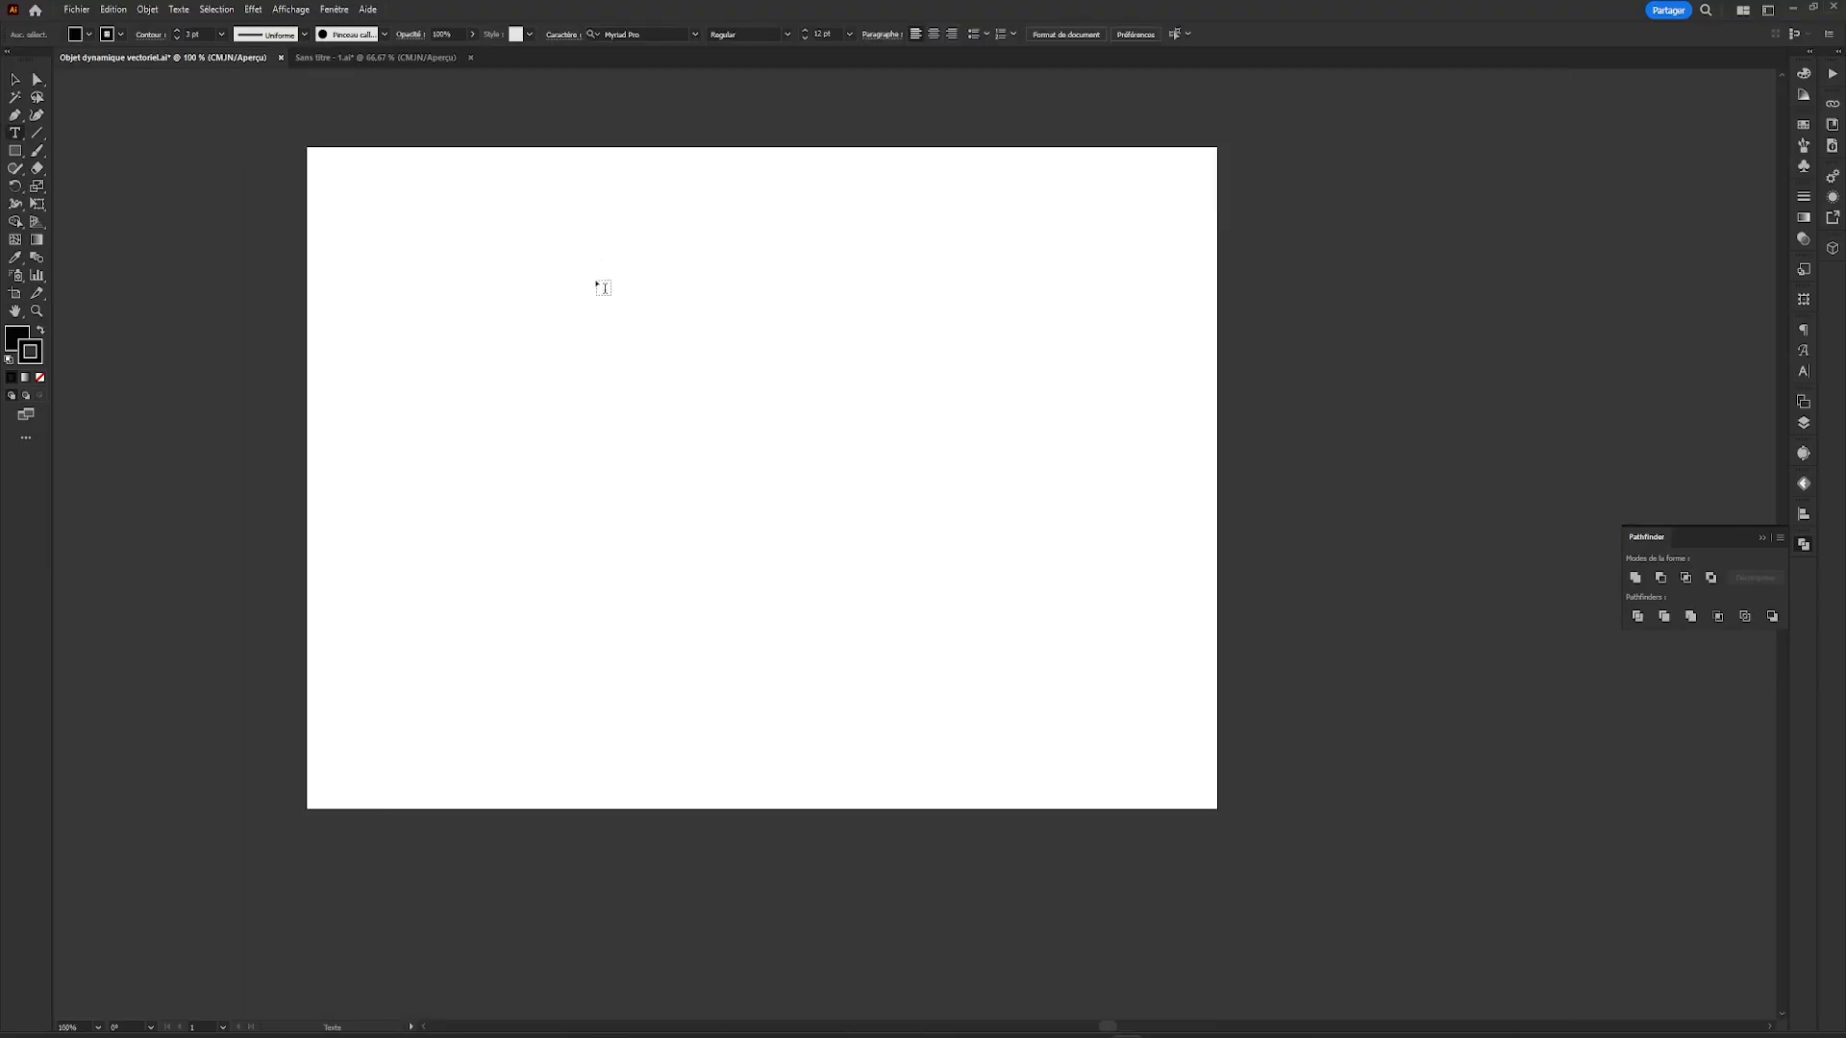
Step: Switch to Illustrator and add the word VERSUS to the blank artboard, enlarged to about 148 mm wide
{"action": "left_click", "coordinate": [599, 283]}
{"action": "type", "text": "V"}
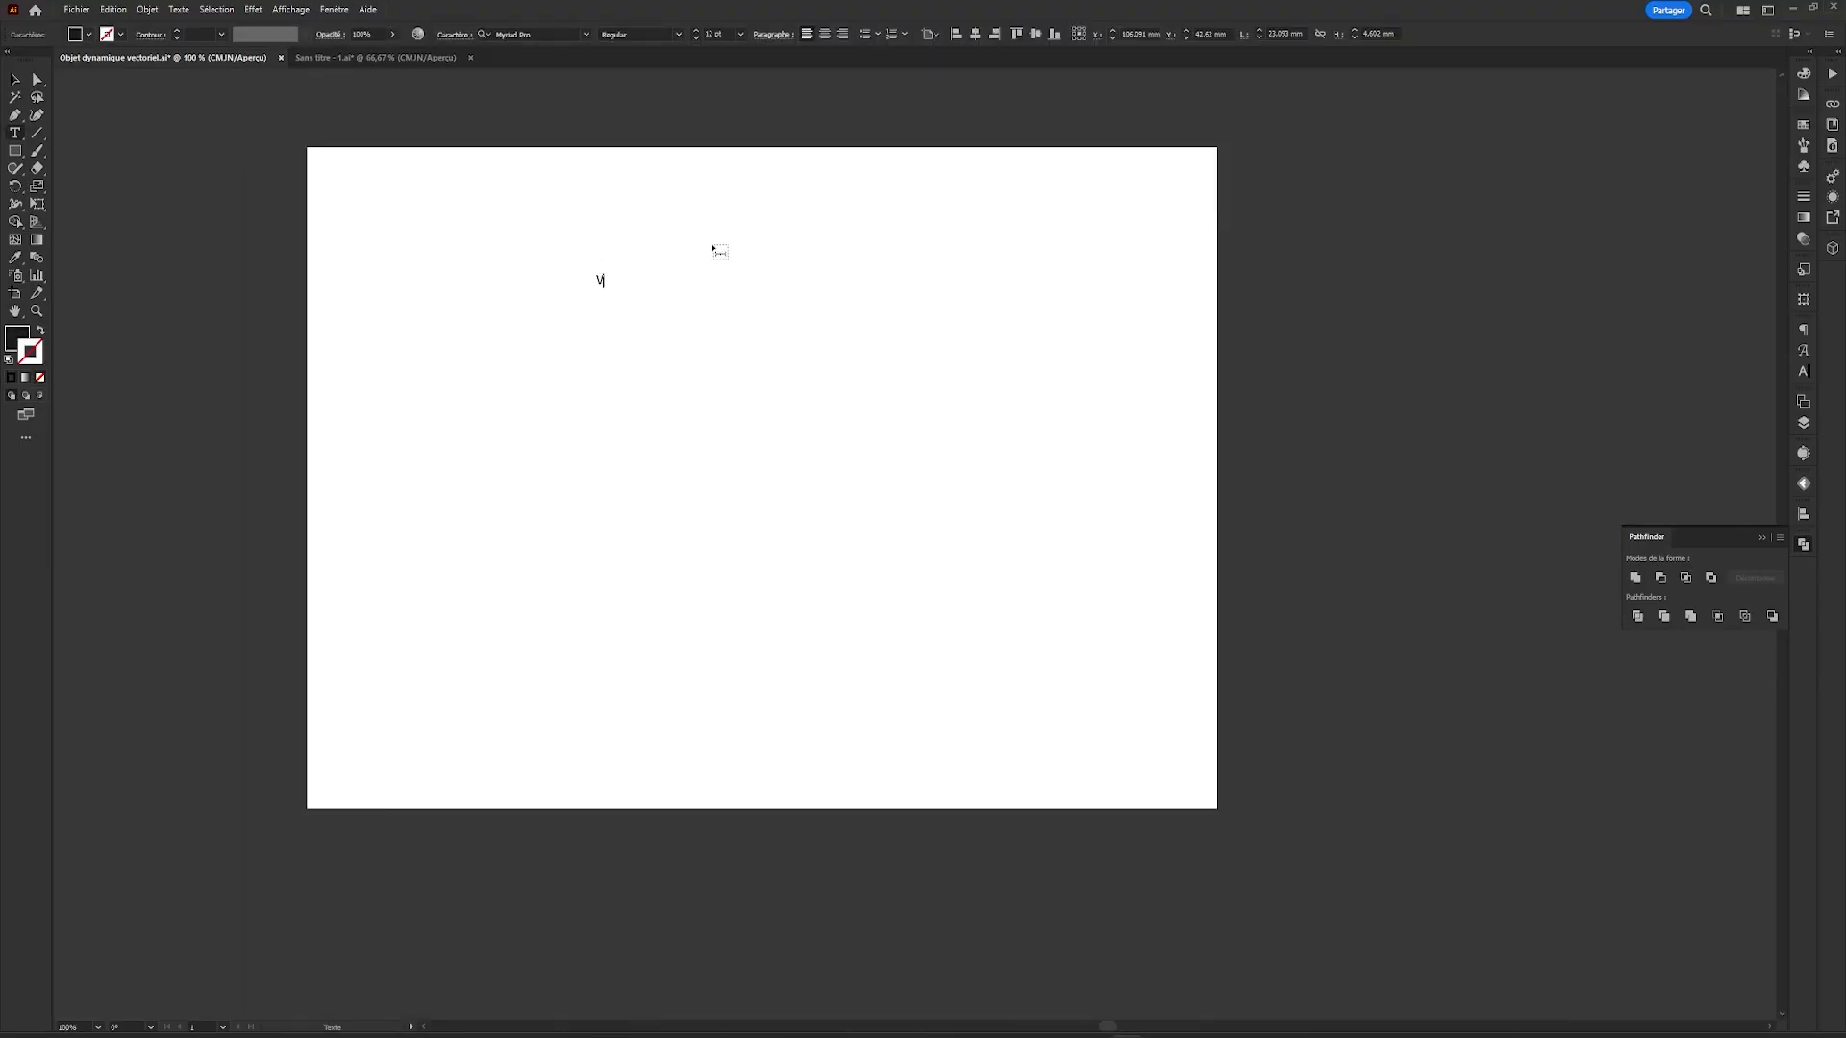
{"action": "type", "text": "ERSUS"}
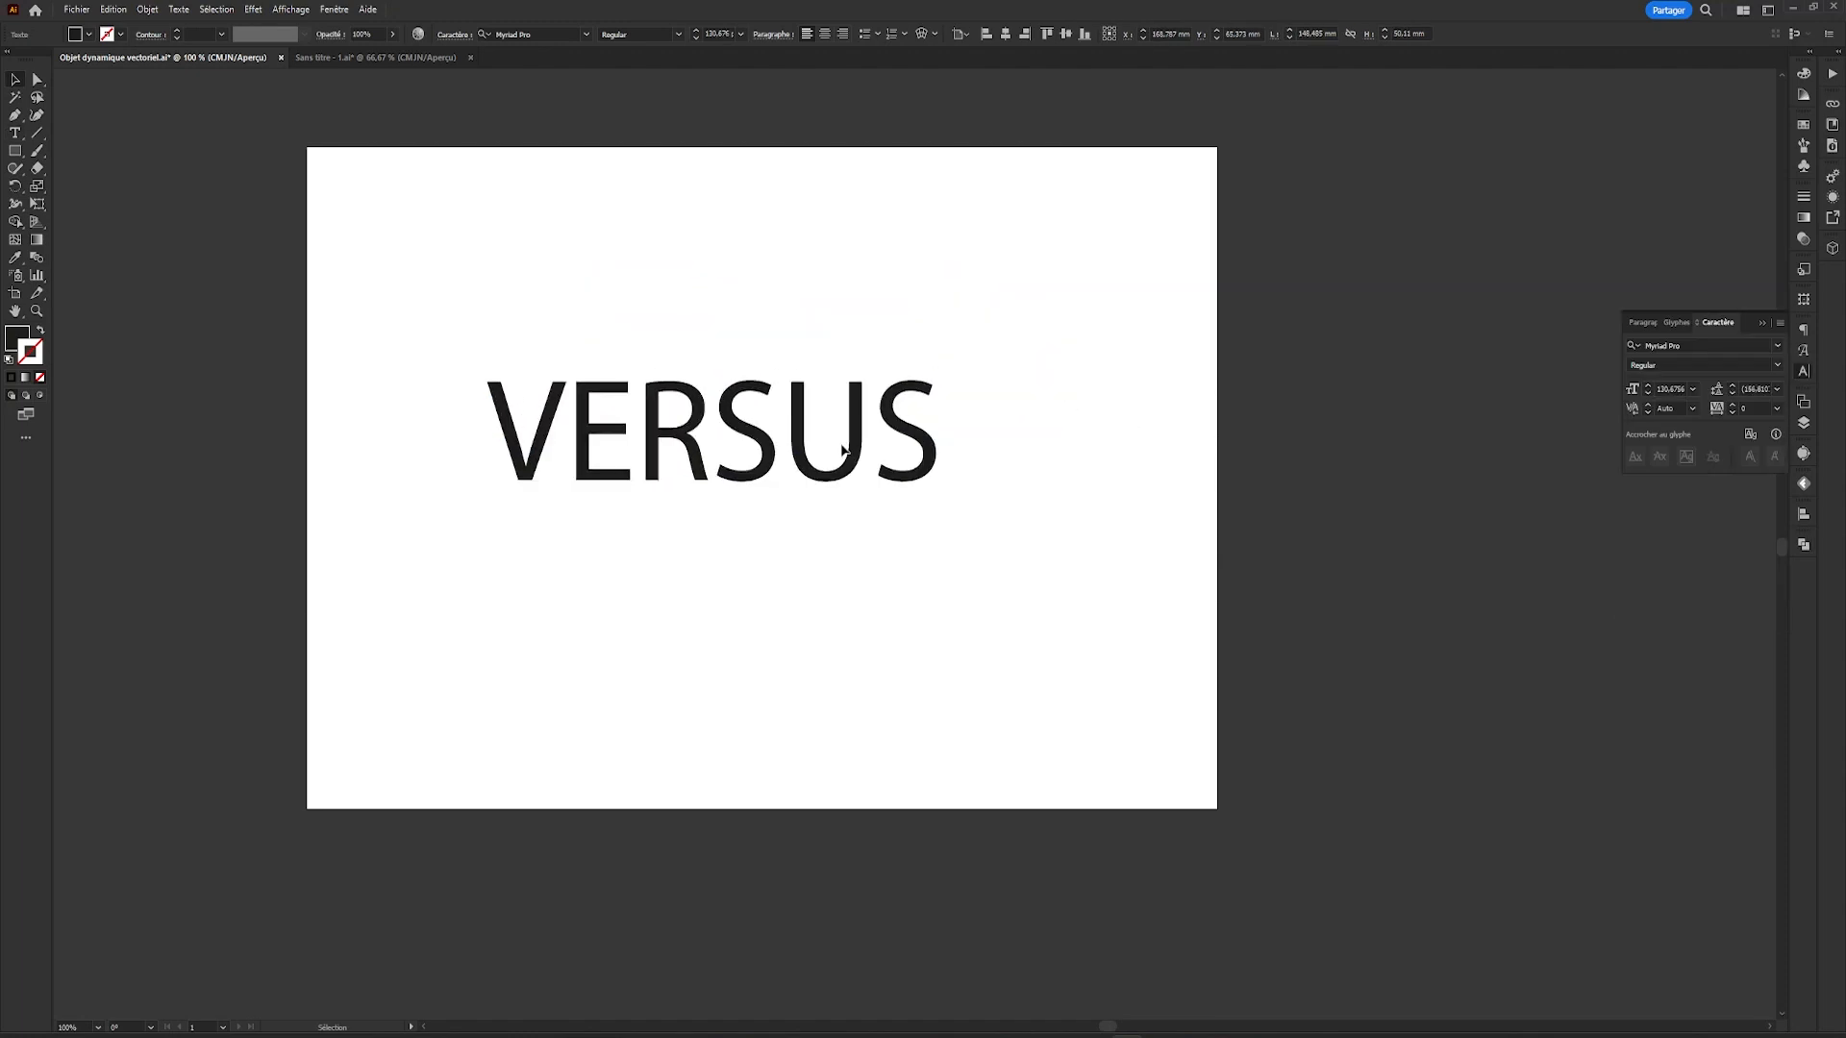
{"action": "key", "text": "Escape"}
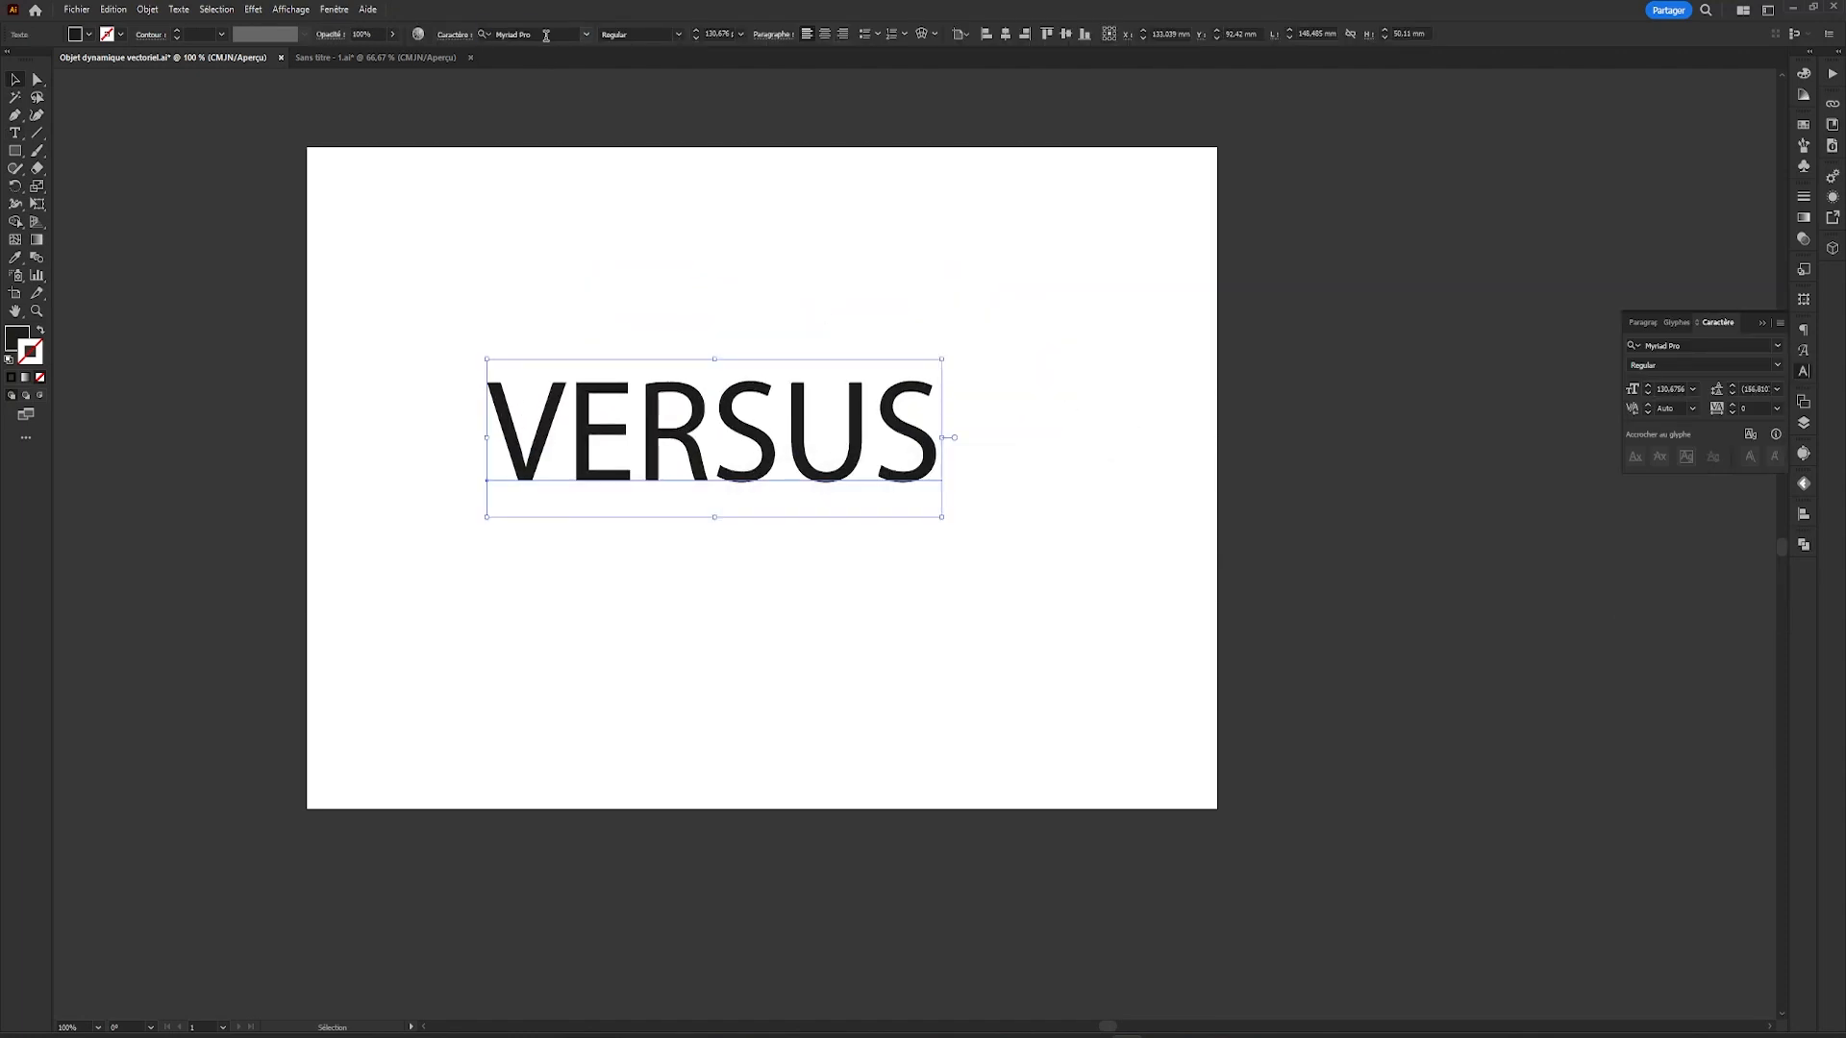
Step: Set the VERSUS text in the Arial Black typeface
{"action": "left_click", "coordinate": [546, 35]}
{"action": "type", "text": "arial"}
{"action": "left_click", "coordinate": [577, 268]}
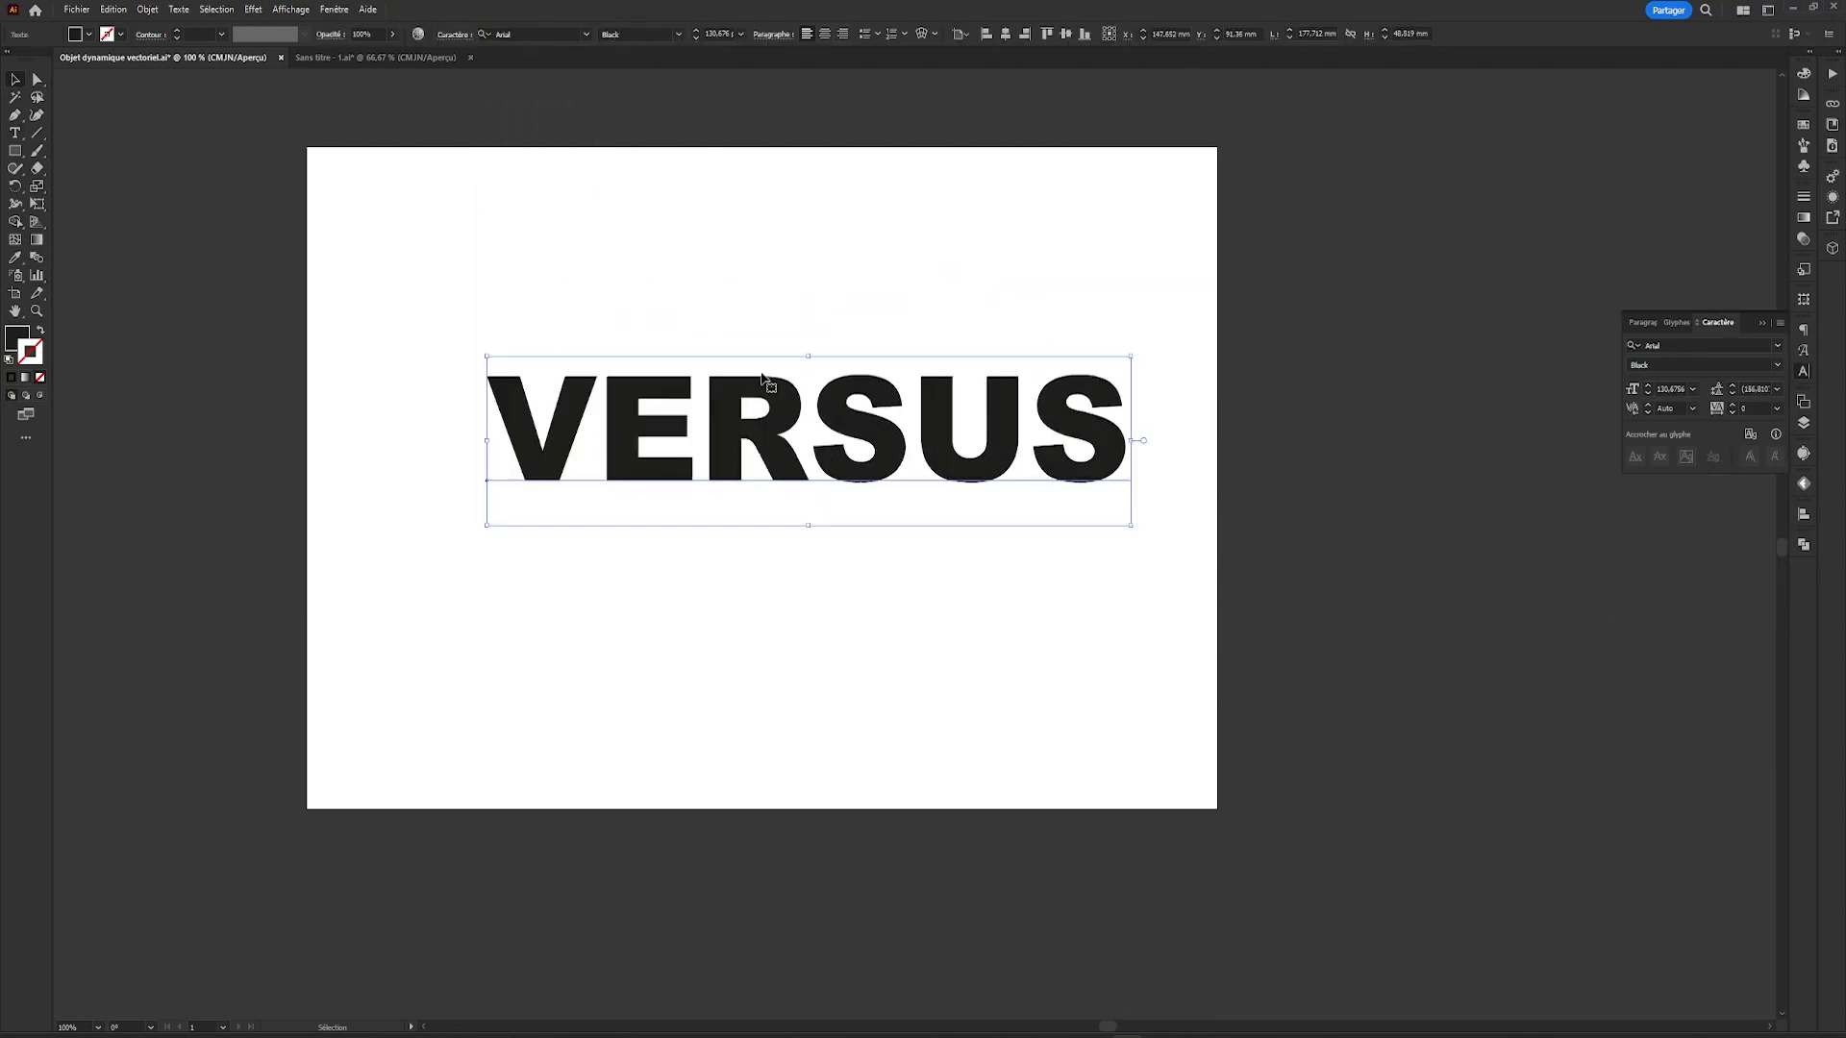
Step: Shift the VERSUS text slightly on the artboard and convert it to vector outlines
{"action": "left_click_drag", "start_coordinate": [820, 409], "coordinate": [763, 413]}
{"action": "right_click", "coordinate": [762, 412]}
{"action": "left_click", "coordinate": [846, 609]}
{"action": "key", "text": "ctrl+z"}
{"action": "right_click", "coordinate": [792, 453]}
{"action": "left_click", "coordinate": [842, 653]}
Step: Move the outlined letters U and S onto a second line beneath VERS and select all letters inside the group
{"action": "key", "text": "a"}
{"action": "left_click_drag", "start_coordinate": [1063, 548], "coordinate": [454, 525]}
{"action": "key", "text": "v"}
{"action": "double_click", "coordinate": [454, 525]}
{"action": "key", "text": "ctrl+a"}
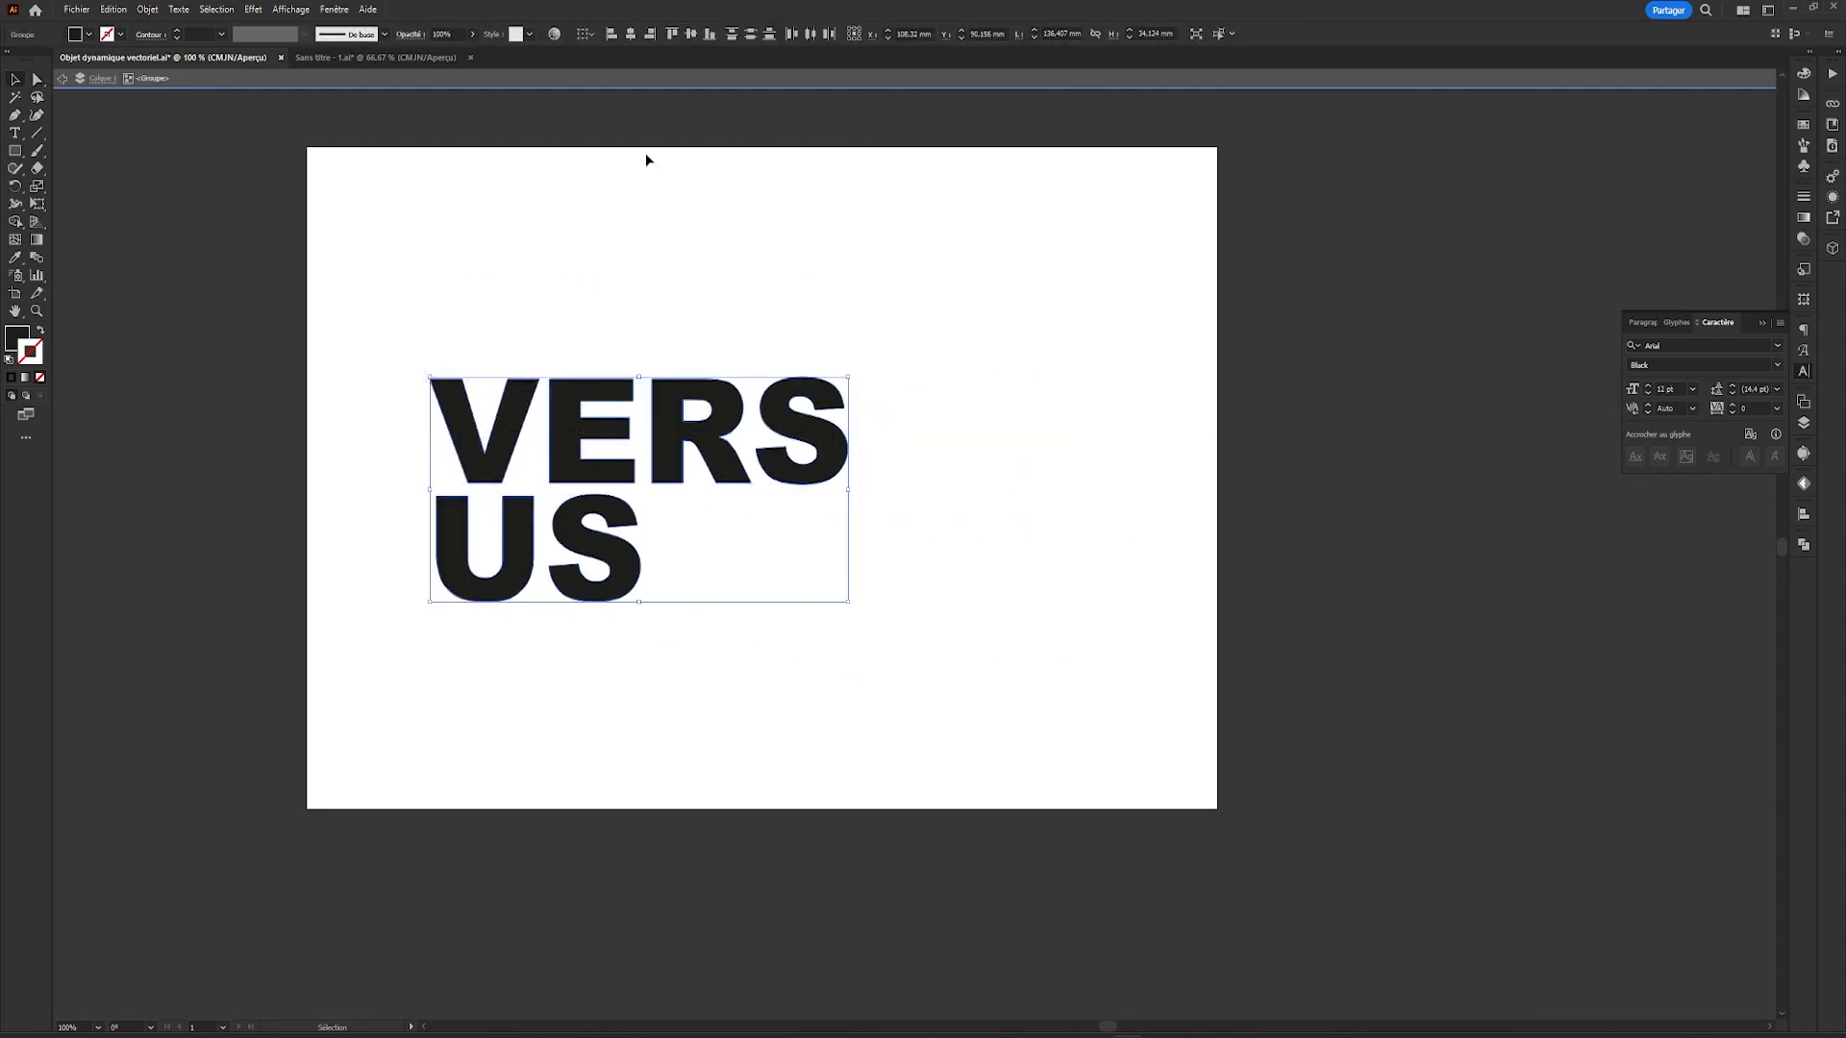
Step: Tighten the gaps between the individual VERS and US letter shapes so the lettering forms a compact two-line block
{"action": "left_click", "coordinate": [611, 34]}
{"action": "scroll", "coordinate": [479, 366], "scroll_direction": "up", "scroll_amount": 2}
{"action": "left_click_drag", "start_coordinate": [573, 358], "coordinate": [533, 290]}
{"action": "left_click_drag", "start_coordinate": [523, 602], "coordinate": [544, 589]}
{"action": "key", "text": "a"}
{"action": "left_click_drag", "start_coordinate": [753, 684], "coordinate": [710, 679]}
{"action": "left_click_drag", "start_coordinate": [612, 423], "coordinate": [591, 423]}
{"action": "left_click_drag", "start_coordinate": [768, 268], "coordinate": [696, 535]}
{"action": "left_click_drag", "start_coordinate": [730, 526], "coordinate": [753, 526]}
{"action": "left_click_drag", "start_coordinate": [773, 288], "coordinate": [747, 562]}
{"action": "left_click", "coordinate": [517, 33]}
{"action": "left_click_drag", "start_coordinate": [821, 459], "coordinate": [793, 453]}
Step: Mirror the last S of VERS horizontally, place it close against the R, and select the whole lettering
{"action": "right_click", "coordinate": [1089, 451]}
{"action": "mouse_move", "coordinate": [1195, 699]}
{"action": "left_click_drag", "start_coordinate": [1133, 462], "coordinate": [1065, 510]}
{"action": "left_click", "coordinate": [1380, 756]}
{"action": "key", "text": "Return"}
{"action": "key", "text": "v"}
{"action": "left_click_drag", "start_coordinate": [1286, 763], "coordinate": [240, 284]}
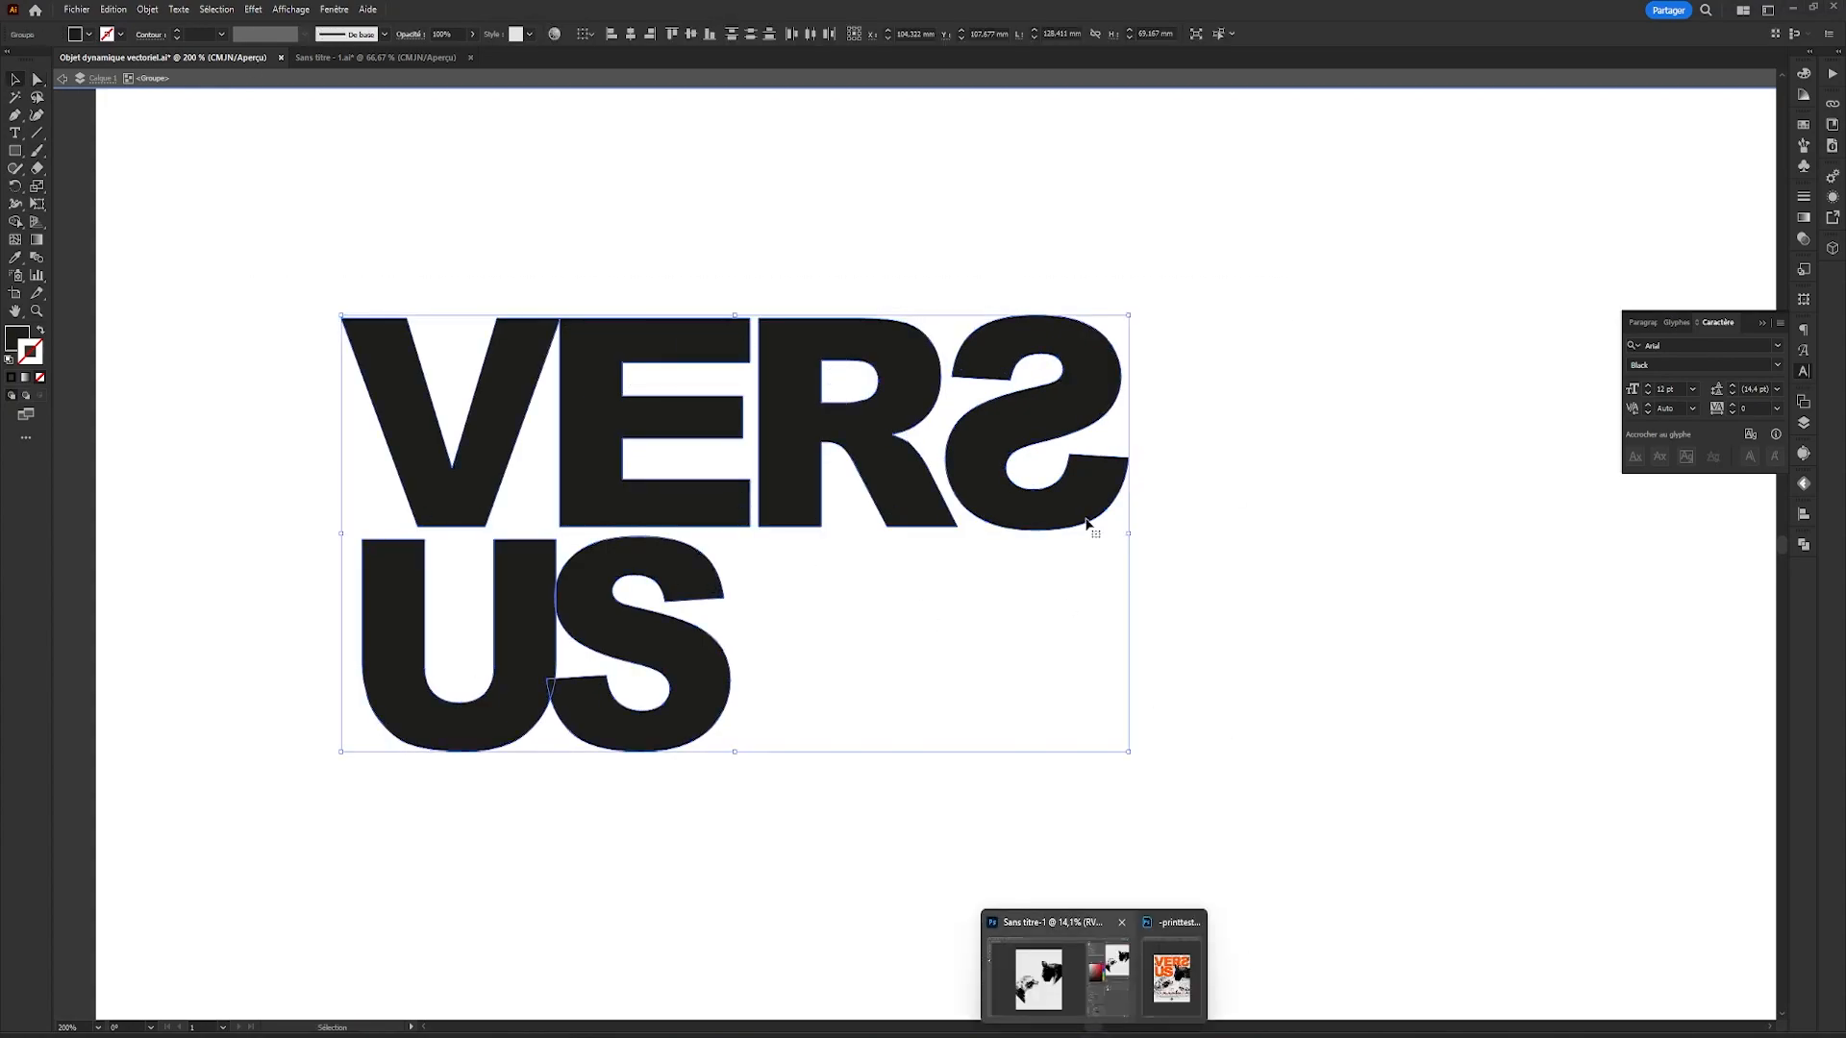
Step: Switch to Photoshop and place the VERSUS lettering in the poster as a vector smart object, enlarged over the upper part of the page
{"action": "left_click", "coordinate": [1039, 976]}
{"action": "left_click", "coordinate": [1622, 645]}
{"action": "key", "text": "ctrl+v"}
{"action": "key", "text": "Return"}
{"action": "left_click_drag", "start_coordinate": [674, 478], "coordinate": [674, 307]}
{"action": "left_click_drag", "start_coordinate": [612, 389], "coordinate": [612, 266]}
{"action": "key", "text": "Return"}
Step: Fine-tune the lettering's size and position with Free Transform so VERS spans the poster's width above US
{"action": "key", "text": "ctrl+t"}
{"action": "left_click_drag", "start_coordinate": [446, 355], "coordinate": [447, 352]}
{"action": "key", "text": "Return"}
{"action": "key", "text": "ctrl+t"}
{"action": "left_click_drag", "start_coordinate": [393, 492], "coordinate": [371, 504]}
{"action": "left_click_drag", "start_coordinate": [503, 408], "coordinate": [514, 408]}
{"action": "left_click_drag", "start_coordinate": [499, 242], "coordinate": [499, 238]}
{"action": "key", "text": "Return"}
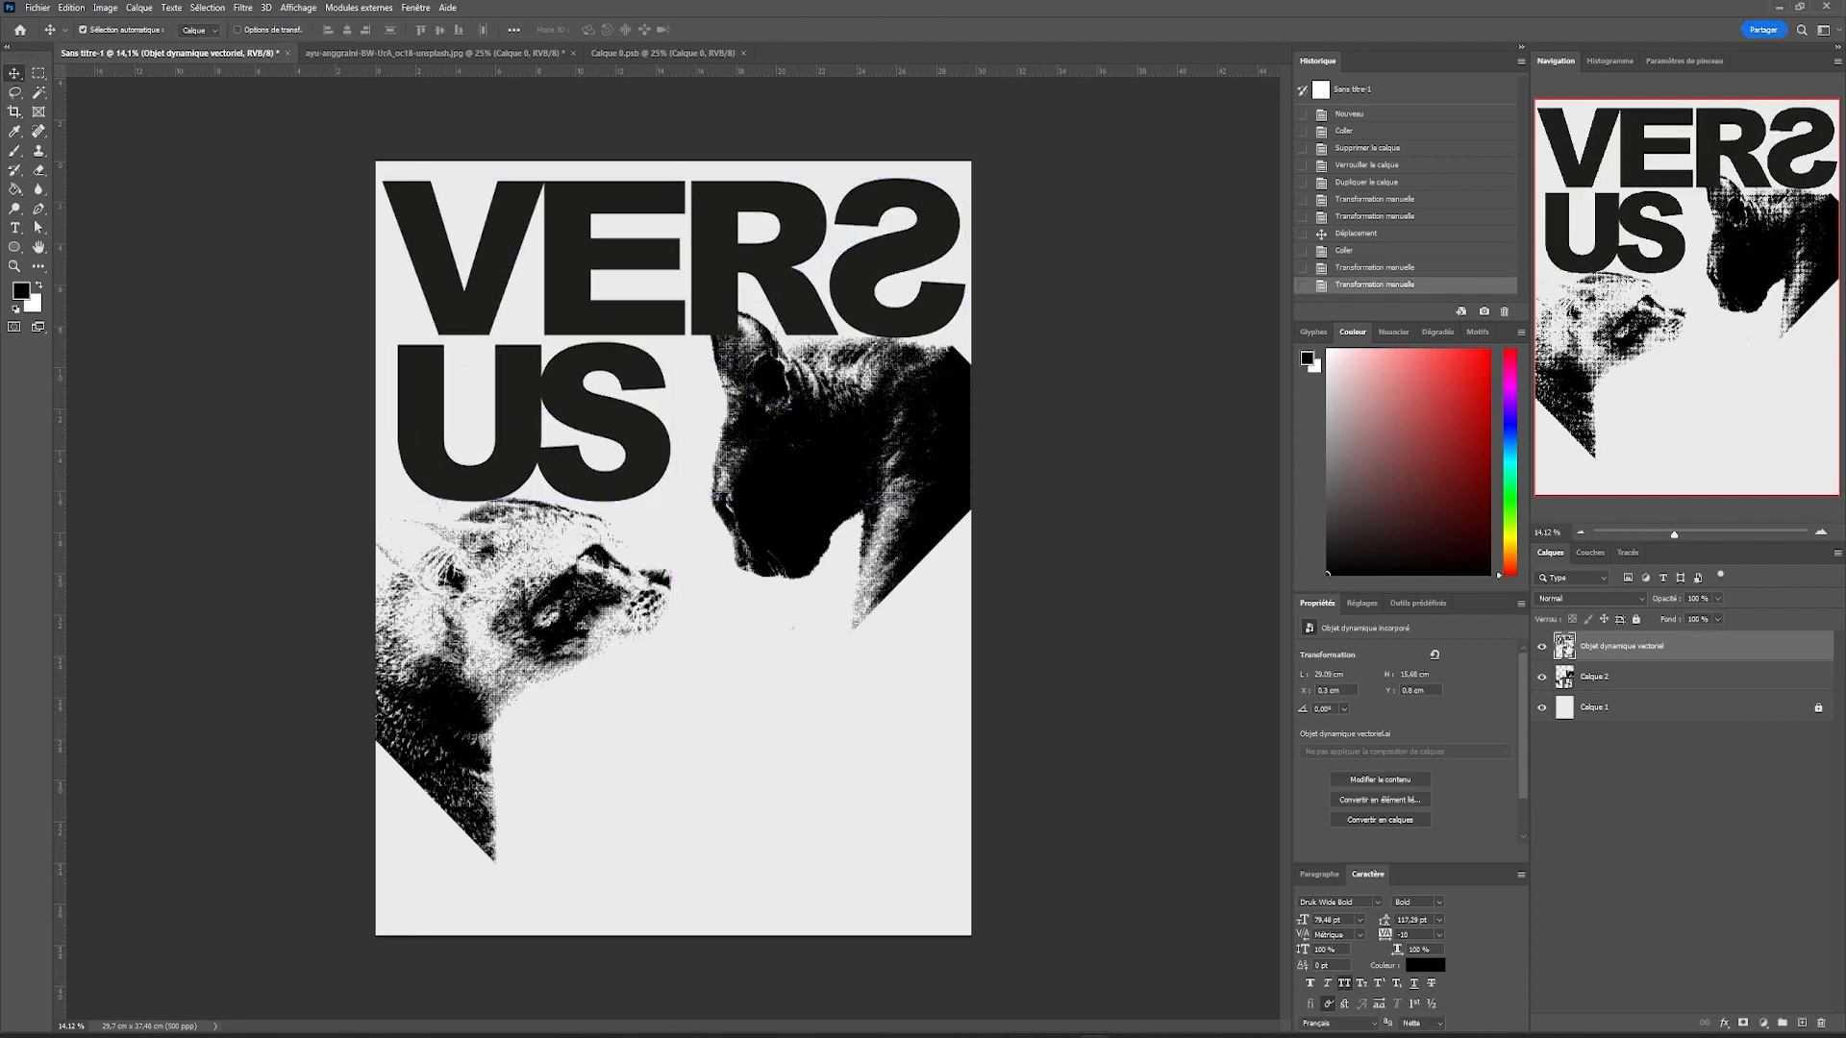
Step: Add a Color Overlay layer style in vivid reddish orange at 100% opacity to the VERSUS lettering layer
{"action": "double_click", "coordinate": [1705, 645]}
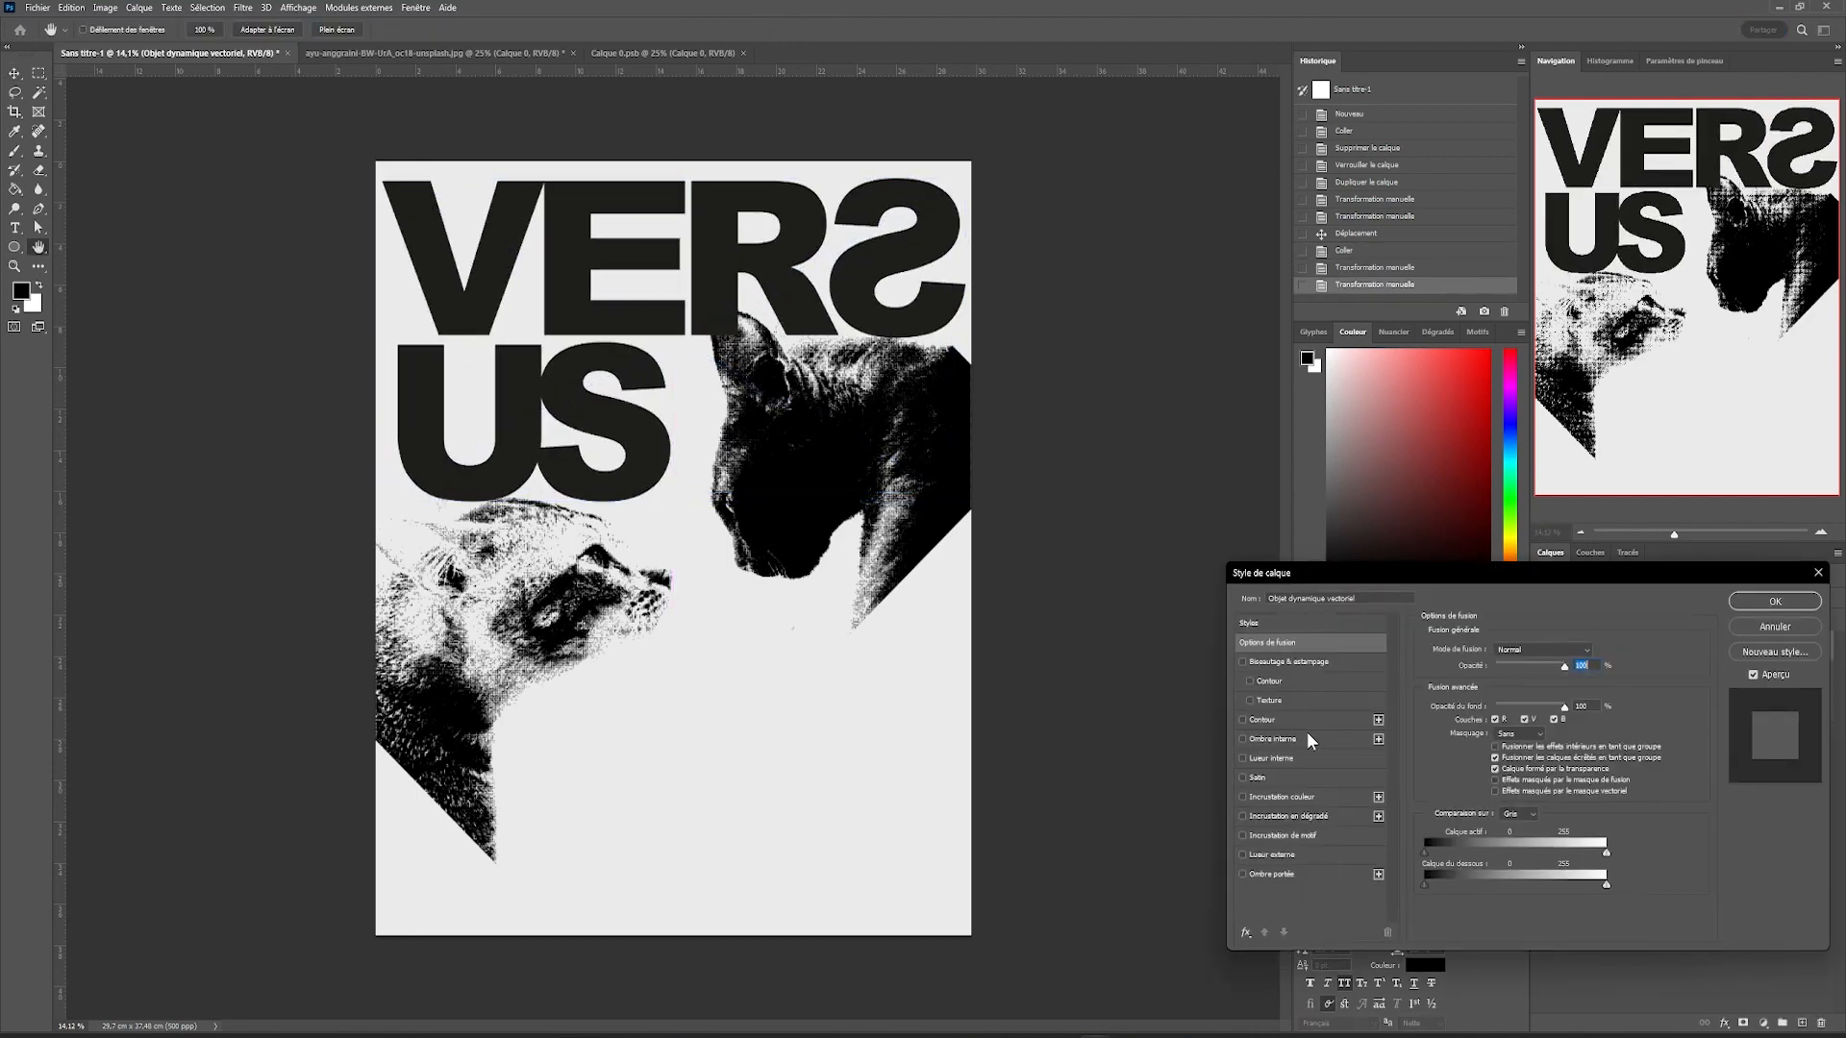
{"action": "left_click", "coordinate": [1242, 797]}
{"action": "left_click", "coordinate": [1298, 797]}
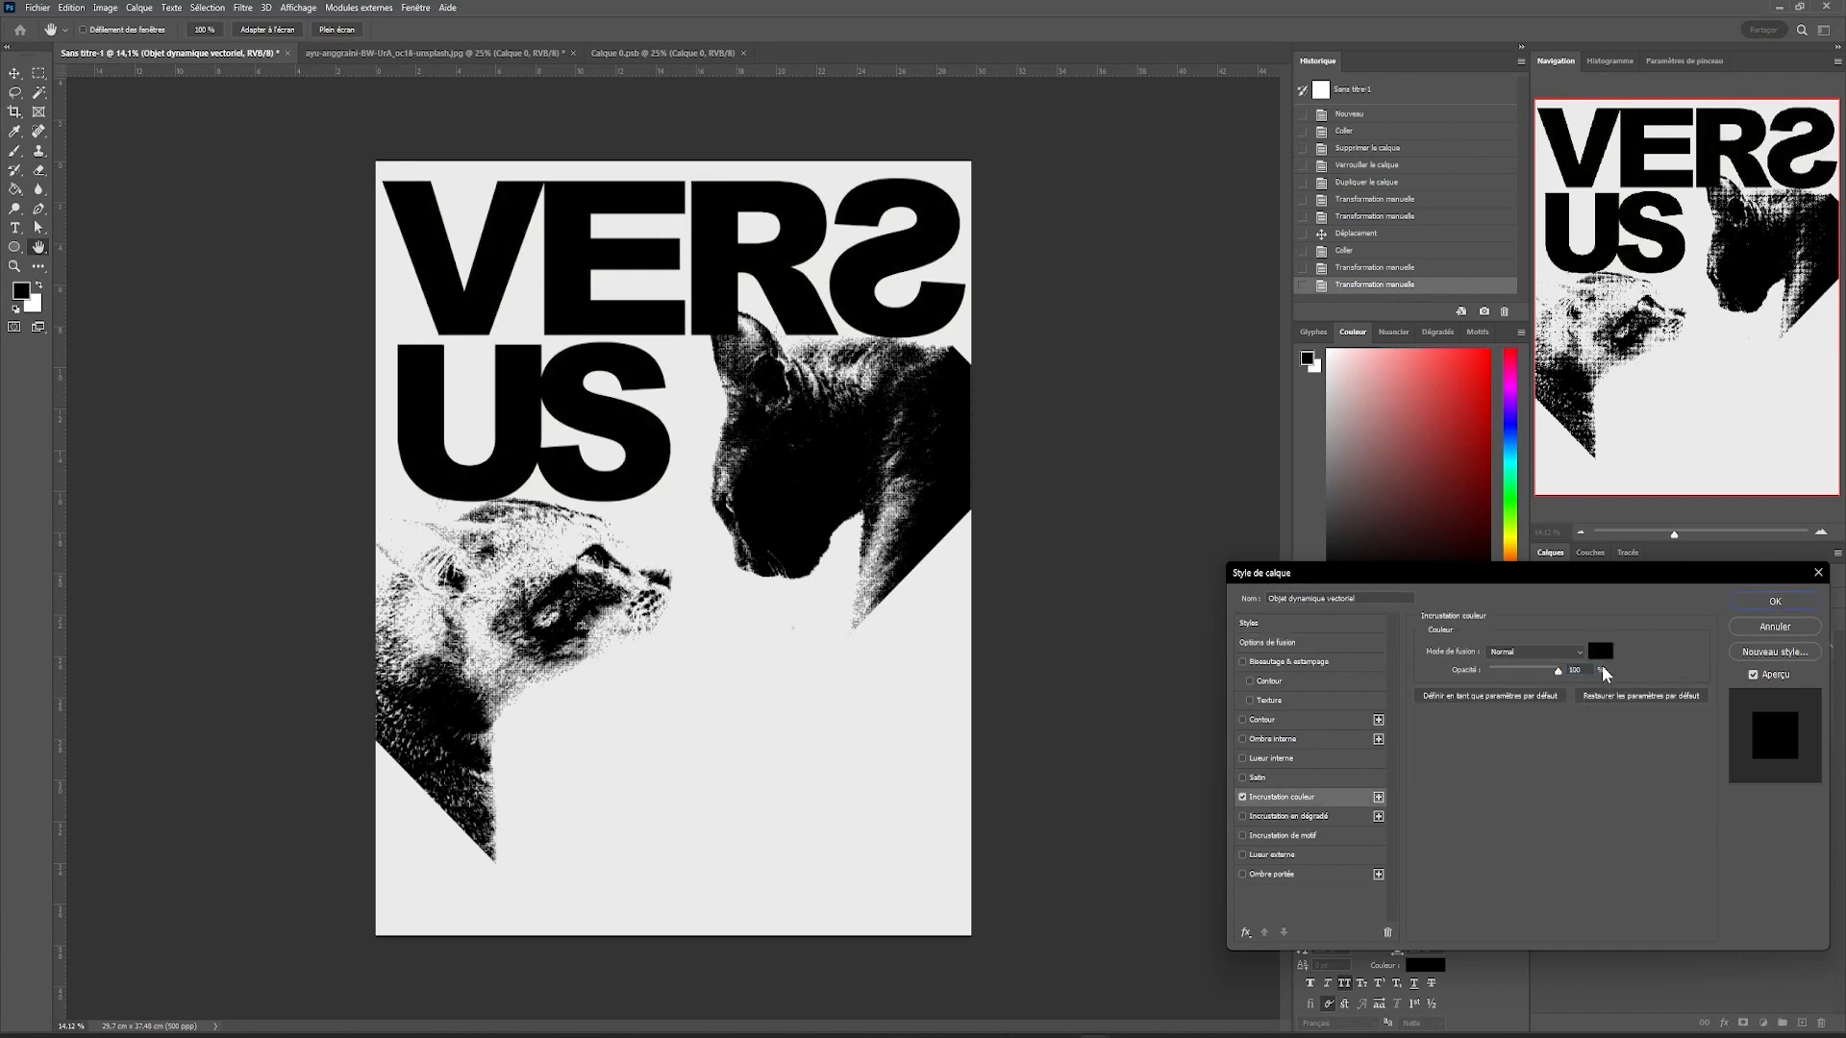
{"action": "left_click", "coordinate": [1601, 652]}
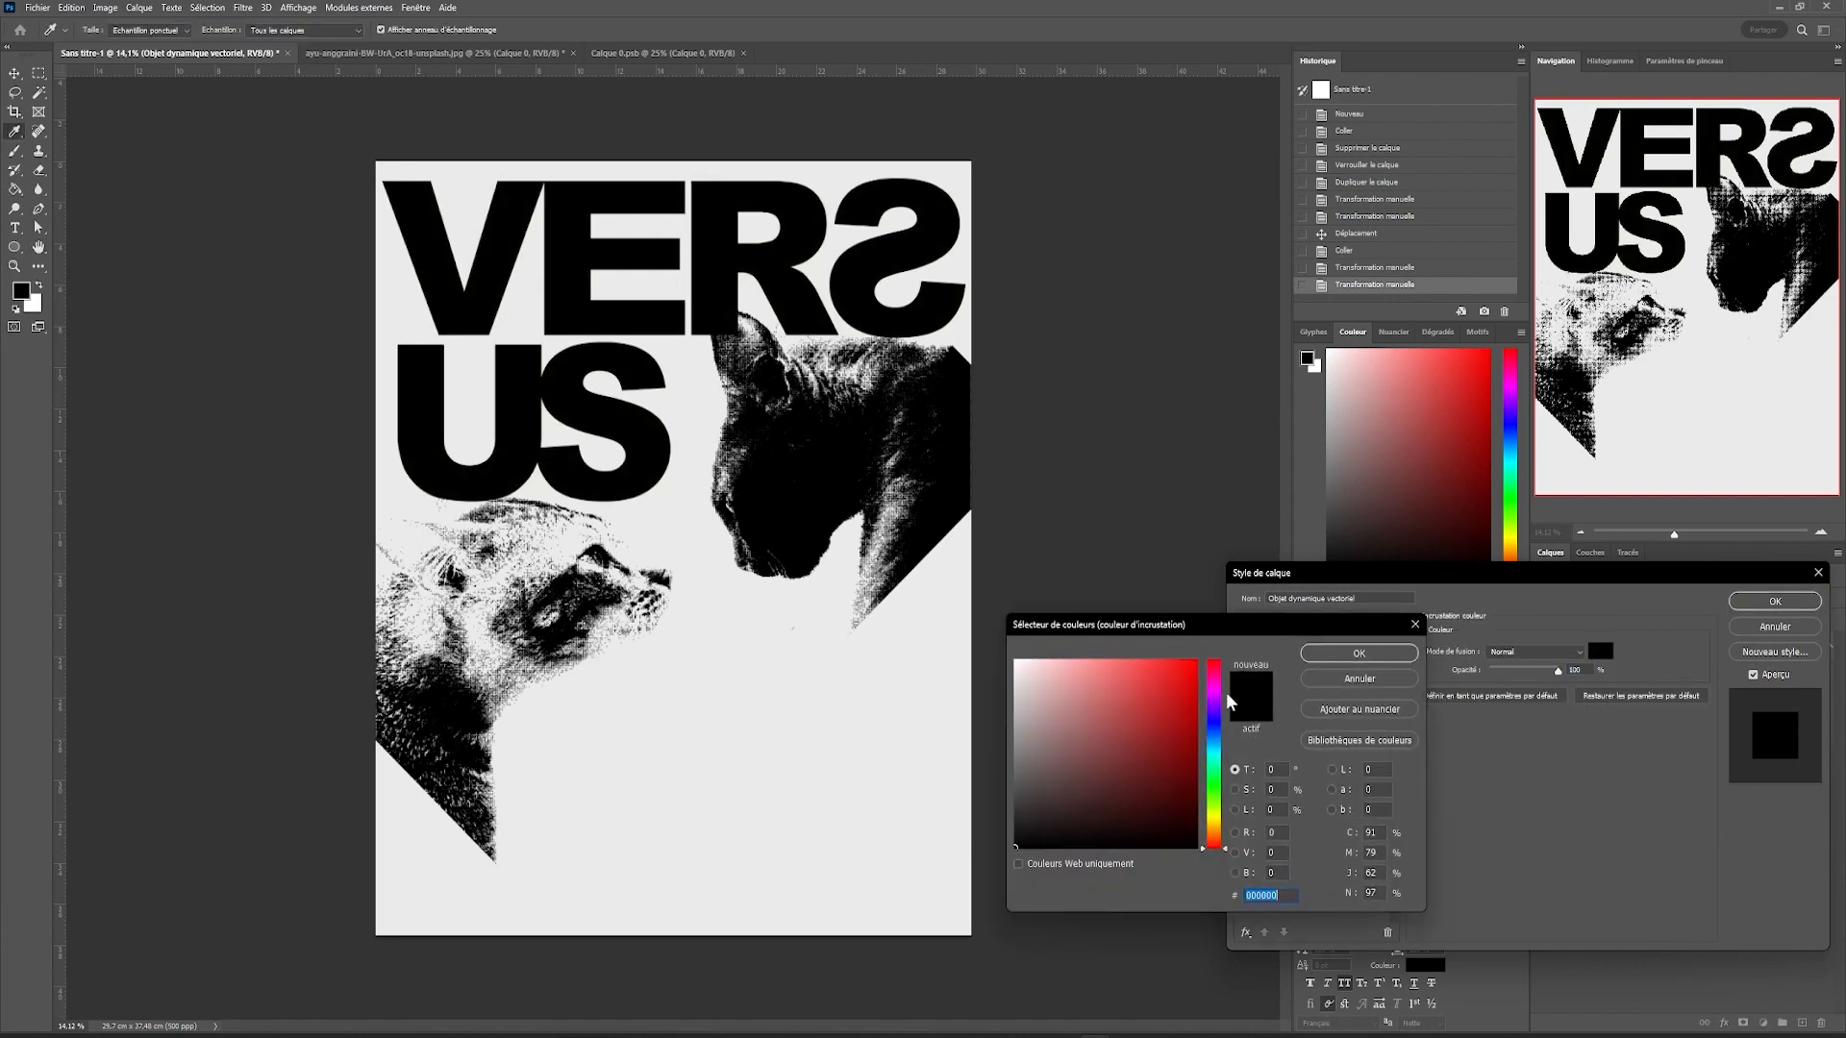
{"action": "left_click", "coordinate": [1214, 831]}
{"action": "type", "text": "ff8a00"}
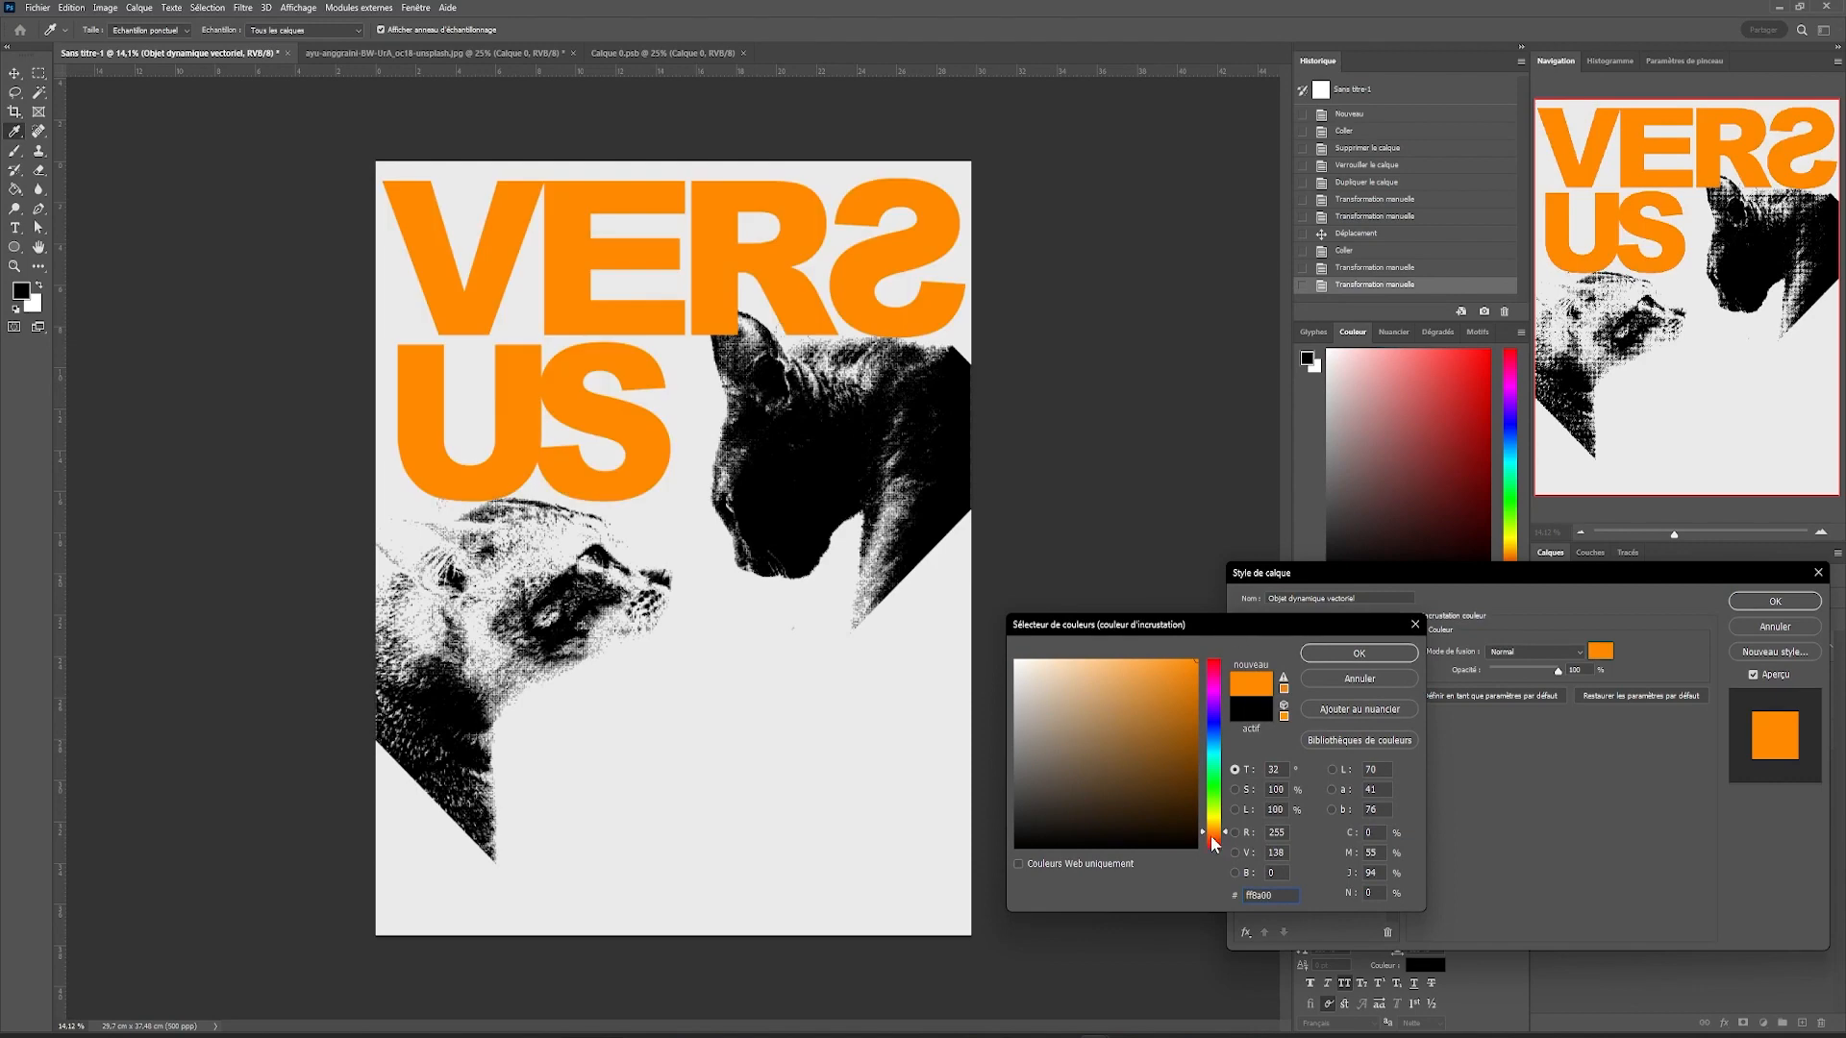
{"action": "left_click_drag", "start_coordinate": [1213, 844], "coordinate": [1214, 838]}
{"action": "left_click", "coordinate": [1358, 654]}
{"action": "left_click", "coordinate": [1775, 601]}
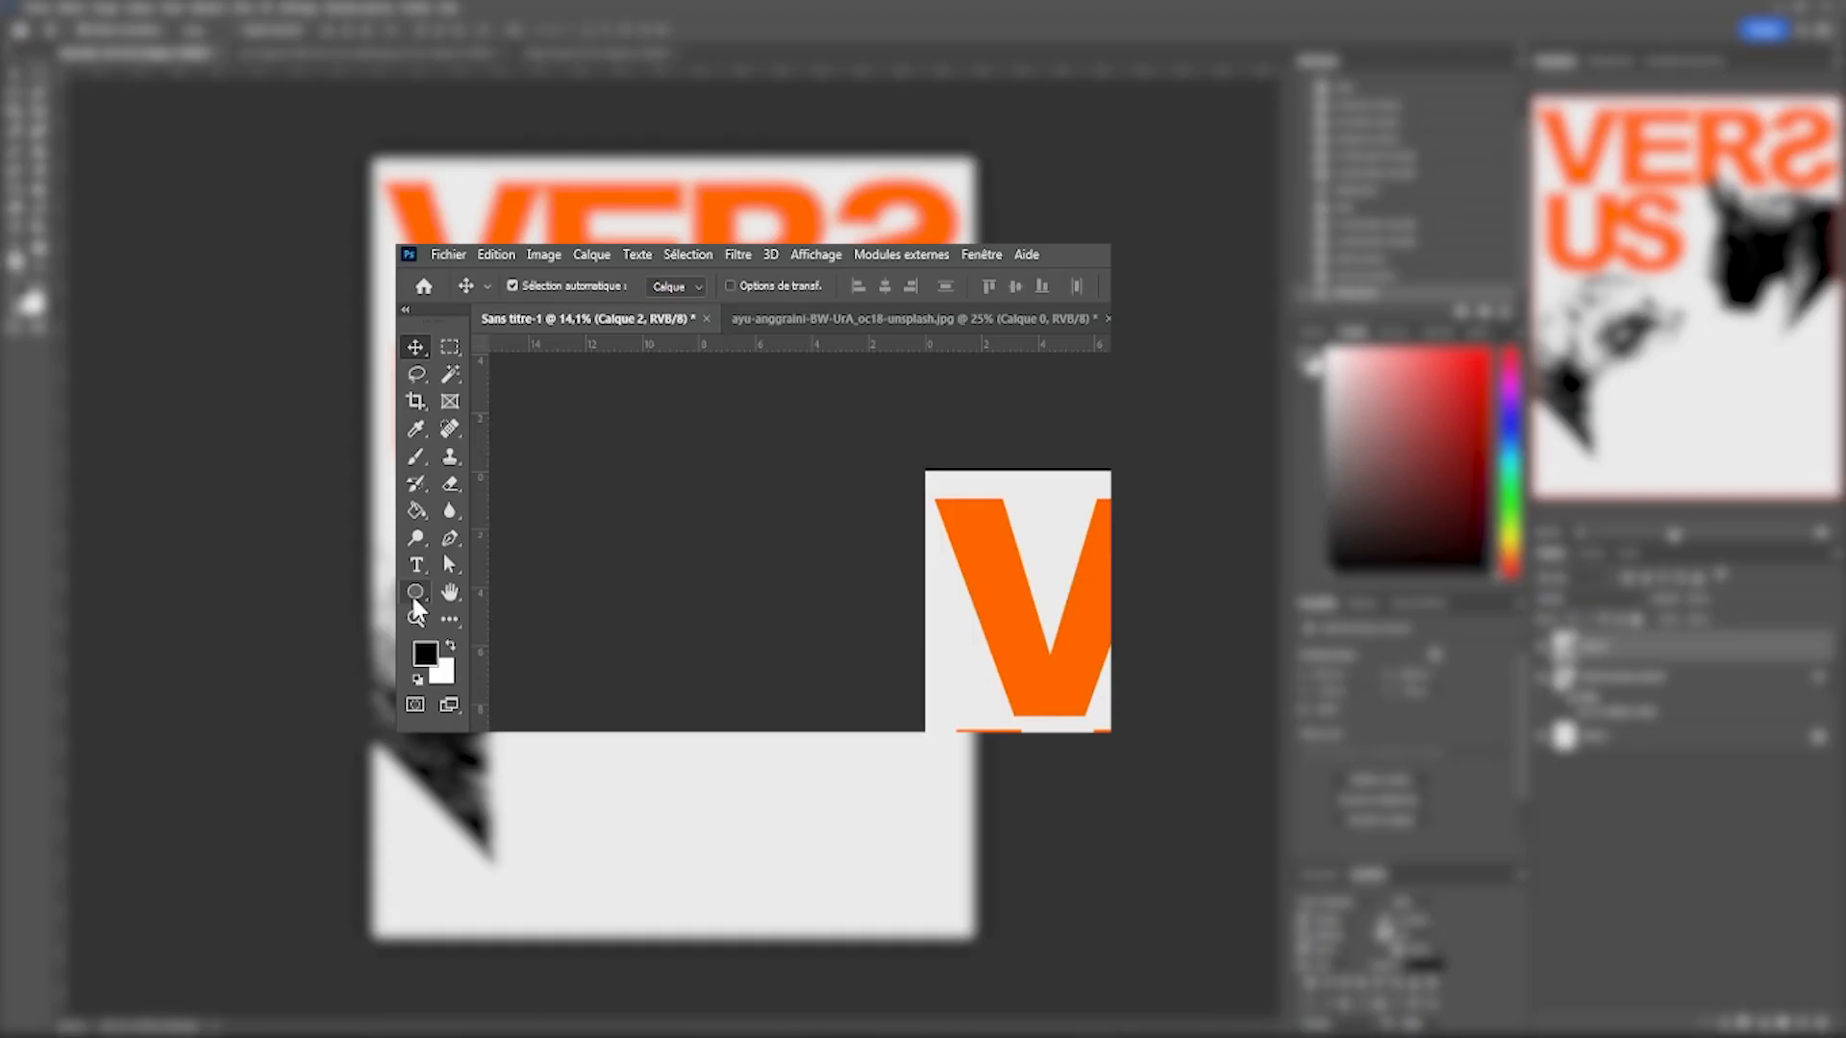
Step: Draw a rectangle shape covering the whole poster page, with no fill and a light grey stroke
{"action": "right_click", "coordinate": [13, 248]}
{"action": "left_click", "coordinate": [55, 260]}
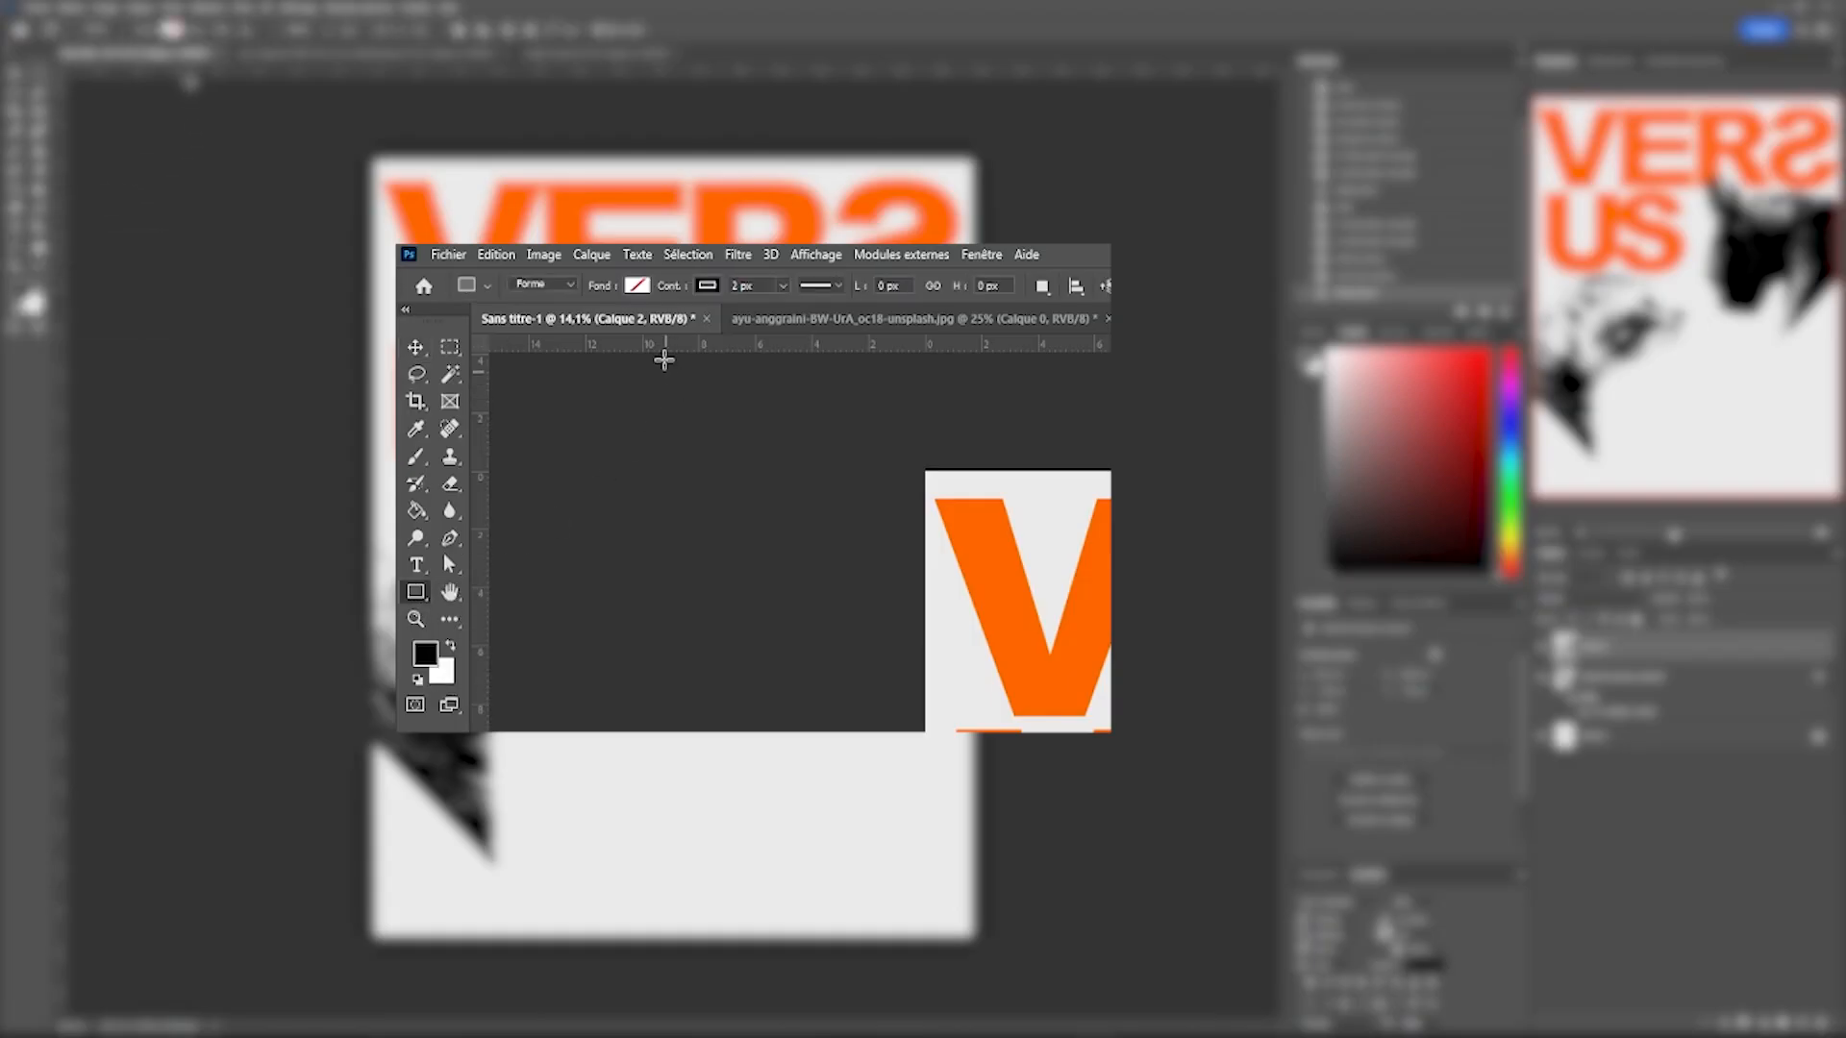
{"action": "left_click", "coordinate": [636, 284]}
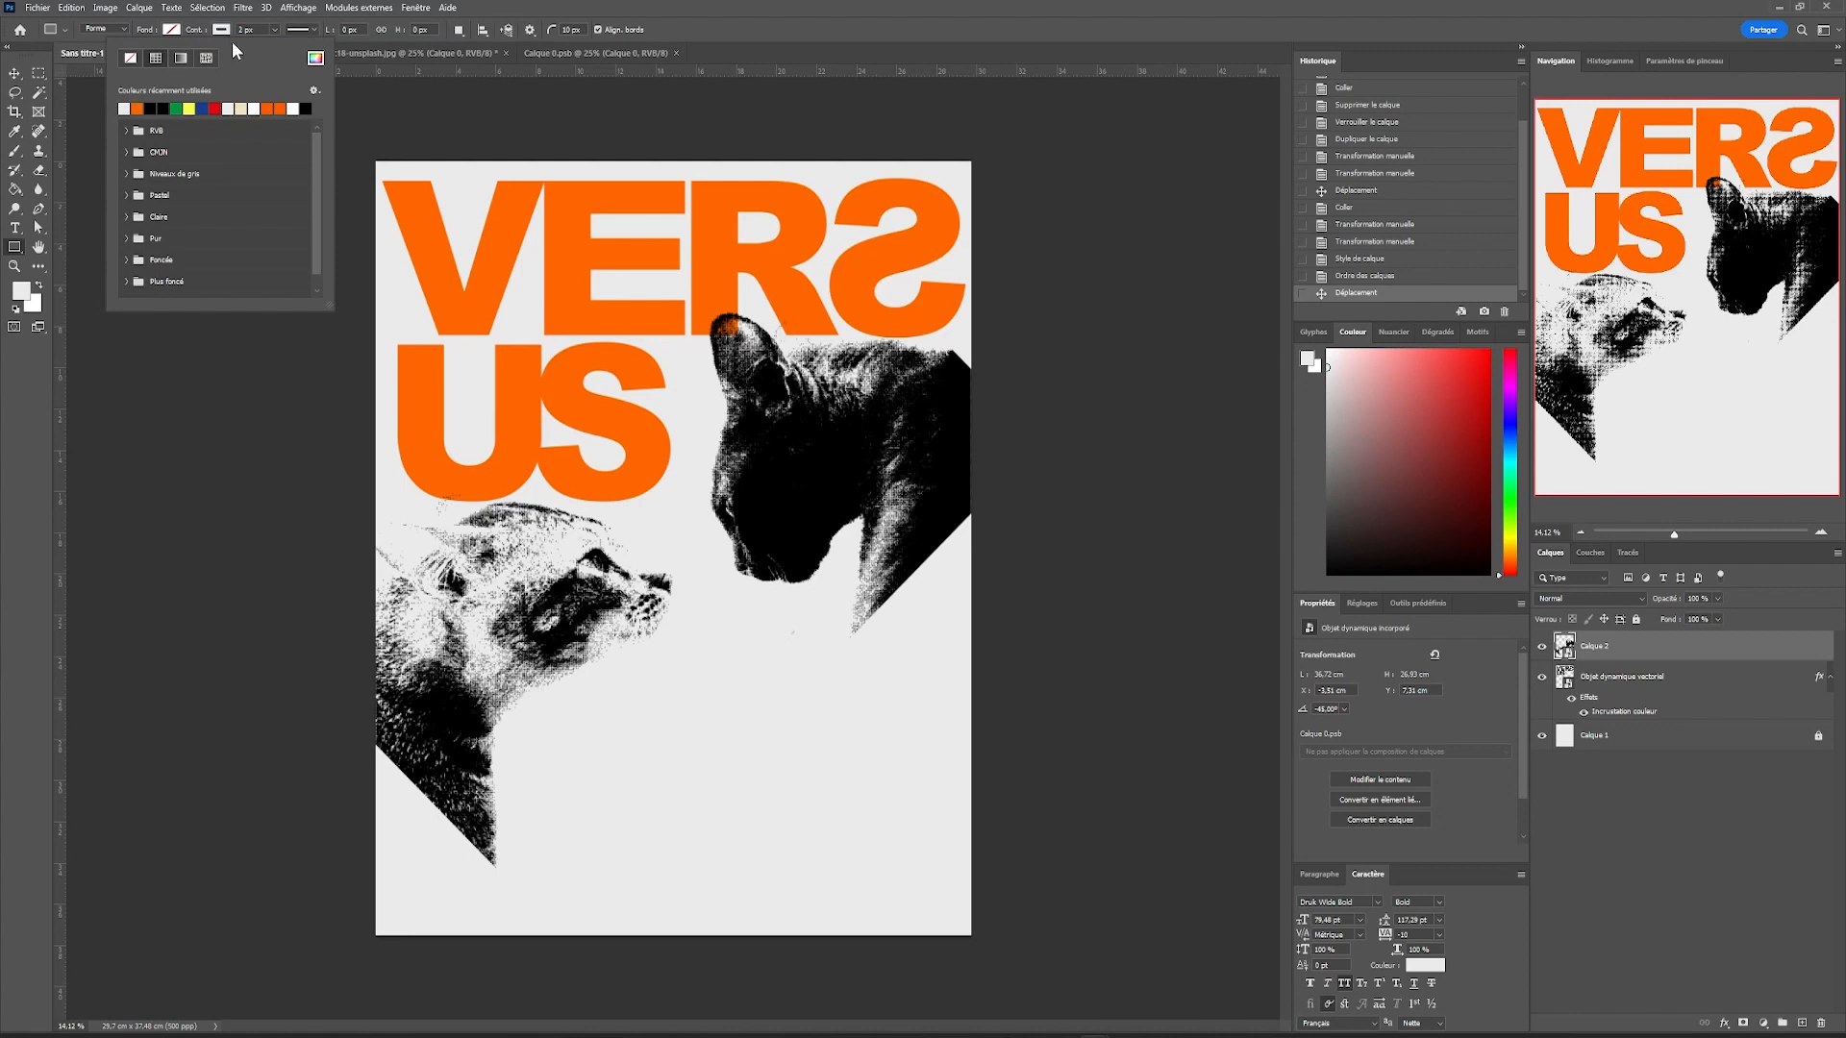
{"action": "left_click", "coordinate": [233, 45]}
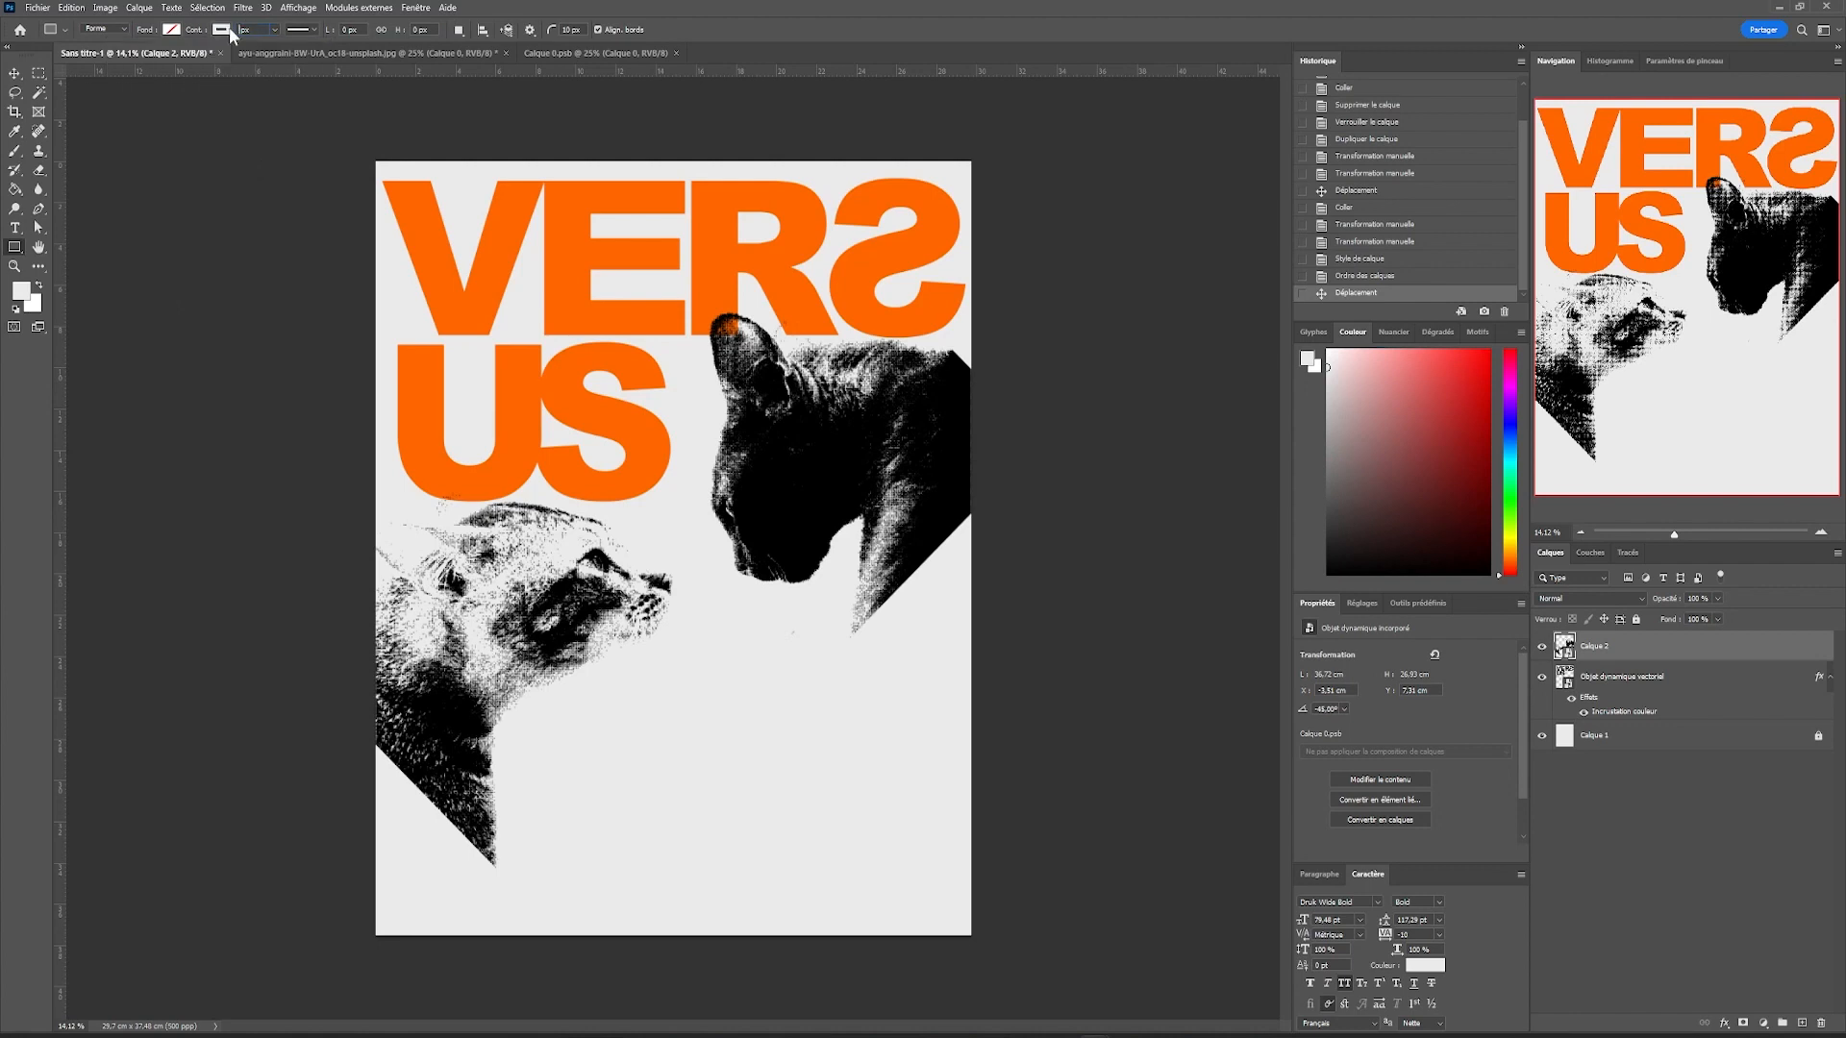
{"action": "left_click_drag", "start_coordinate": [375, 161], "coordinate": [971, 934]}
Step: Fit the rectangle frame to the page edges with a thicker stroke and lock its layer position
{"action": "key", "text": "ctrl+t"}
{"action": "left_click_drag", "start_coordinate": [970, 515], "coordinate": [975, 516]}
{"action": "left_click_drag", "start_coordinate": [377, 520], "coordinate": [375, 519]}
{"action": "left_click_drag", "start_coordinate": [672, 162], "coordinate": [672, 159]}
{"action": "key", "text": "Return"}
{"action": "scroll", "coordinate": [1350, 804], "scroll_direction": "down", "scroll_amount": 1}
{"action": "key", "text": "Return"}
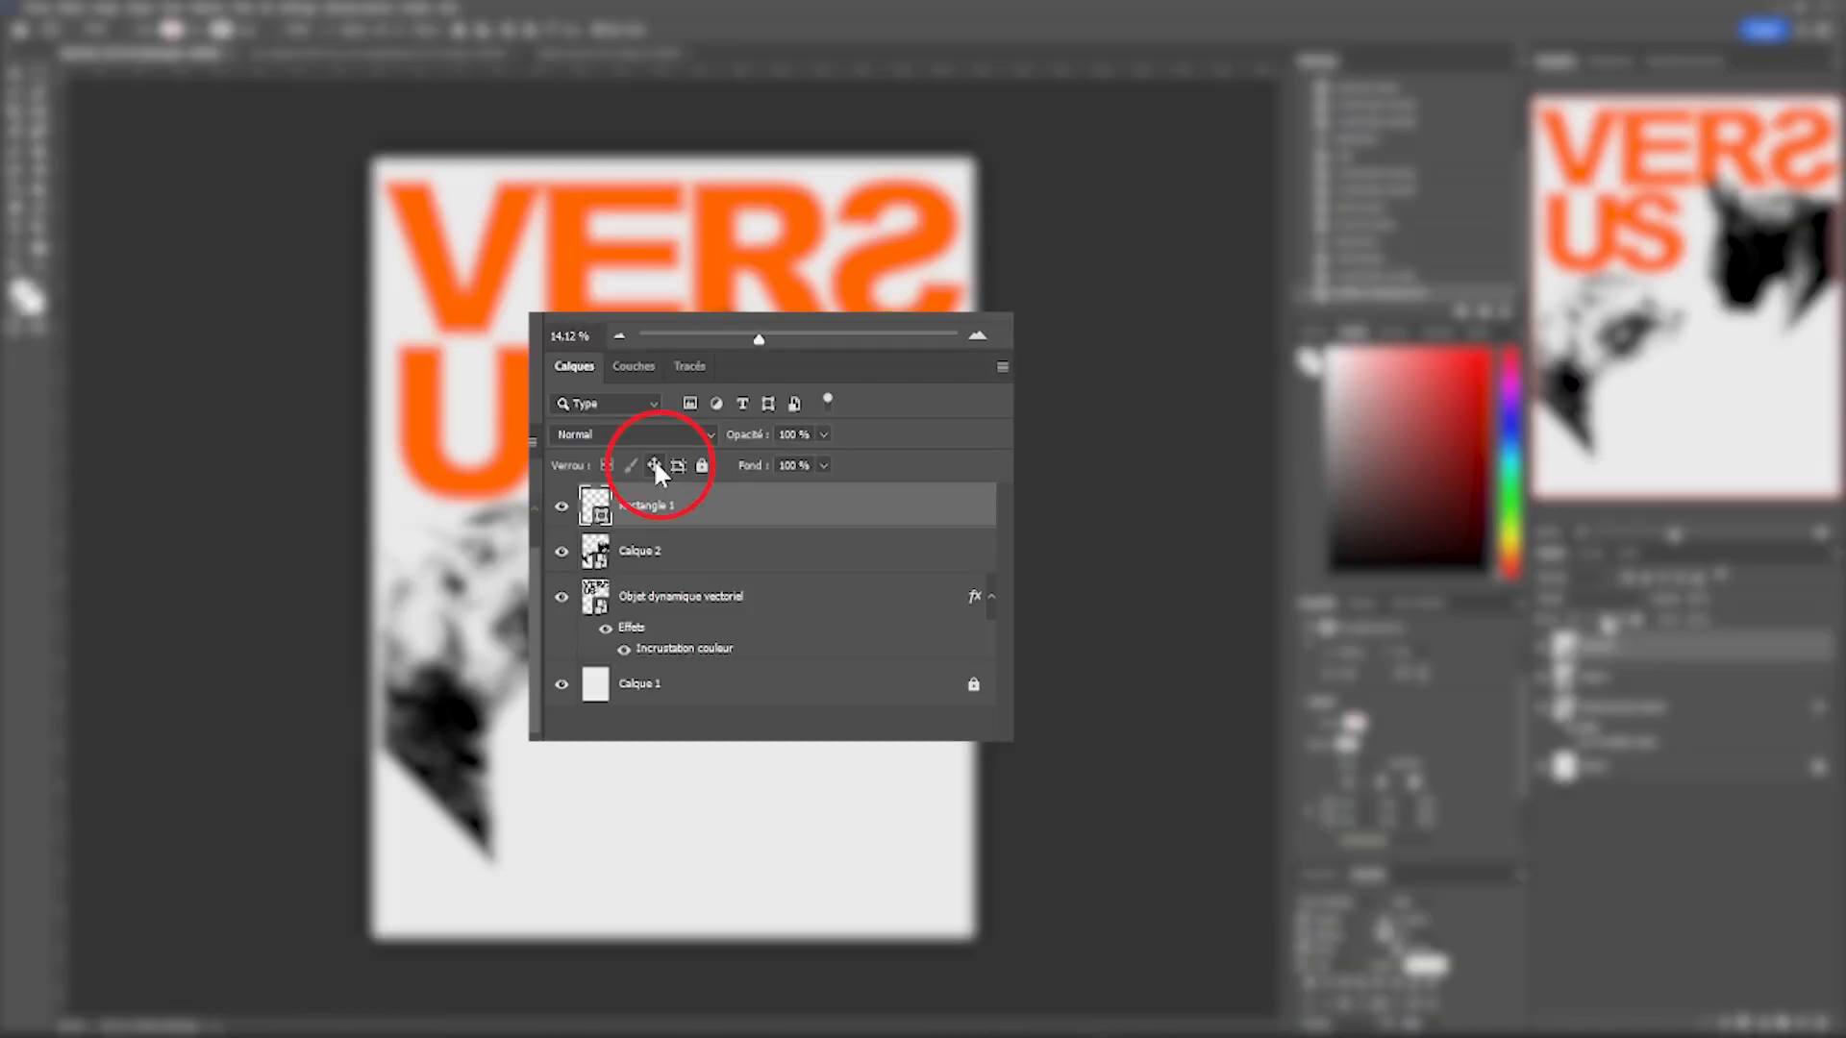
{"action": "left_click", "coordinate": [1603, 619]}
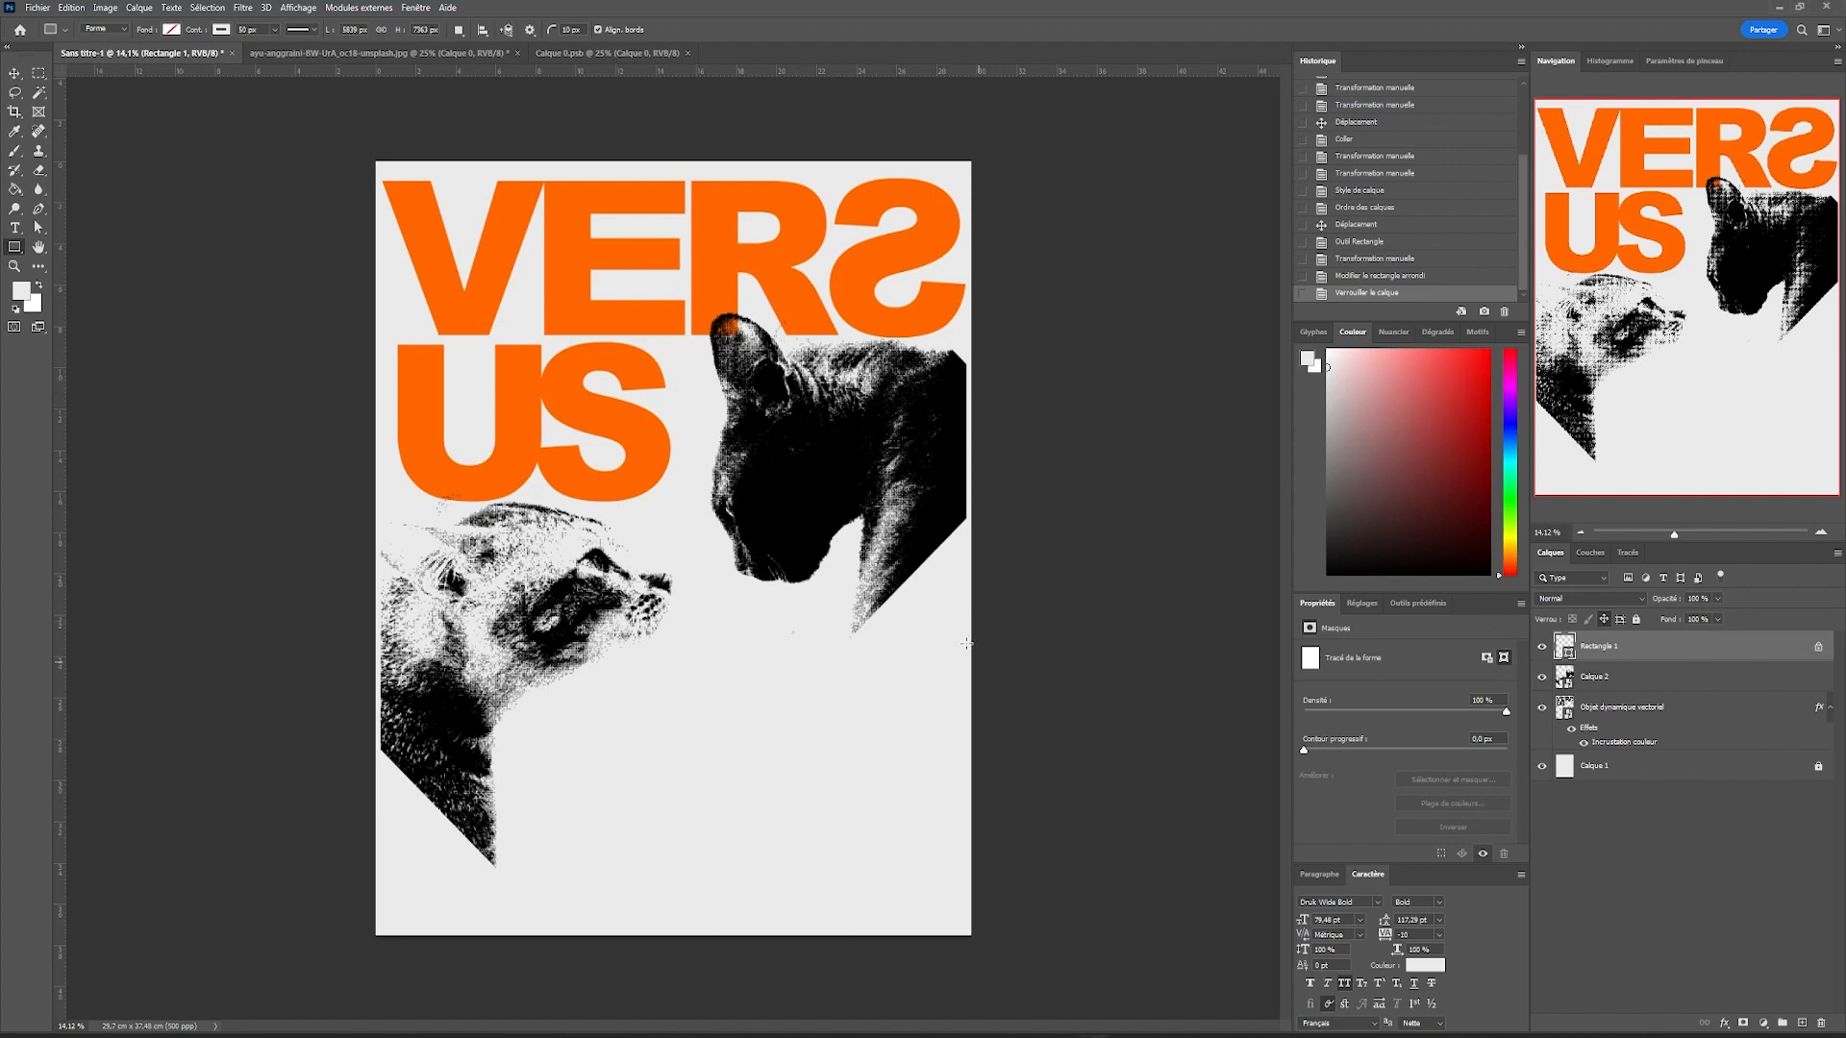
Step: Mask off the pointed lower corners of both cats with rectangular selections, inverted and applied as a layer mask on Calque 2
{"action": "left_click", "coordinate": [37, 75]}
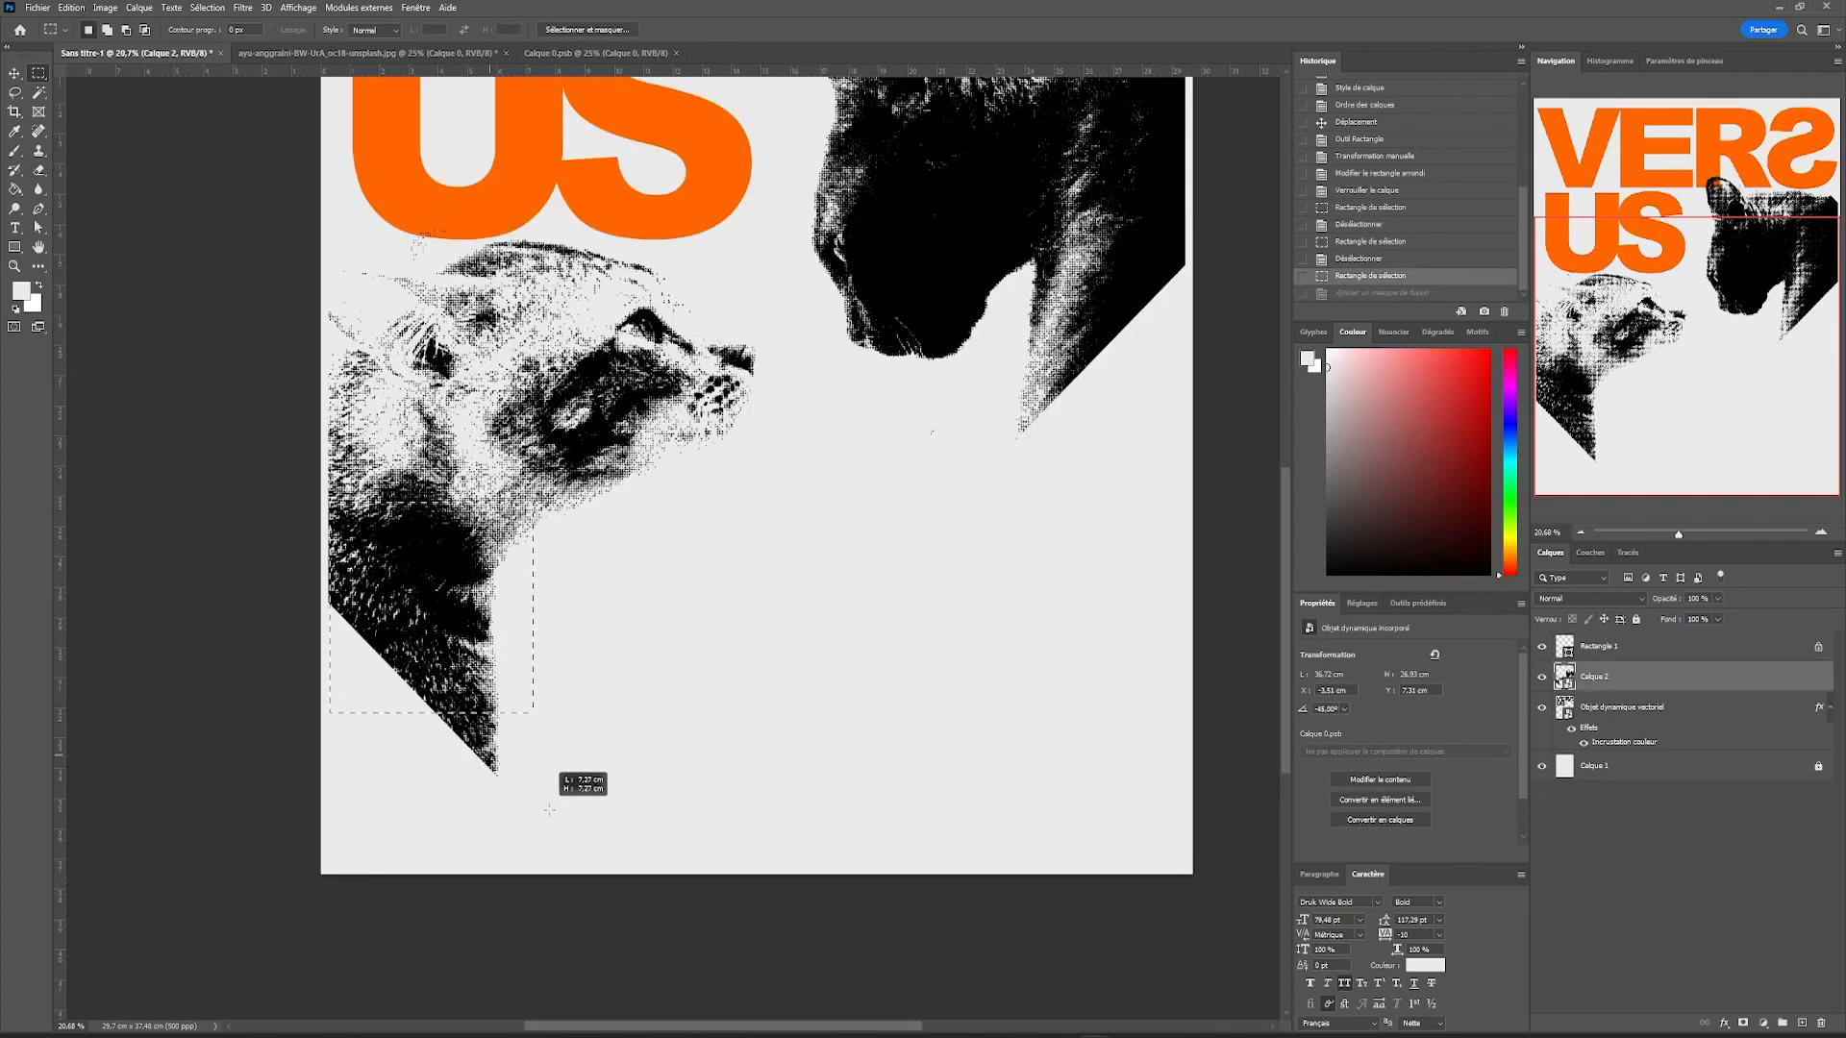
{"action": "left_click_drag", "start_coordinate": [557, 769], "coordinate": [603, 837]}
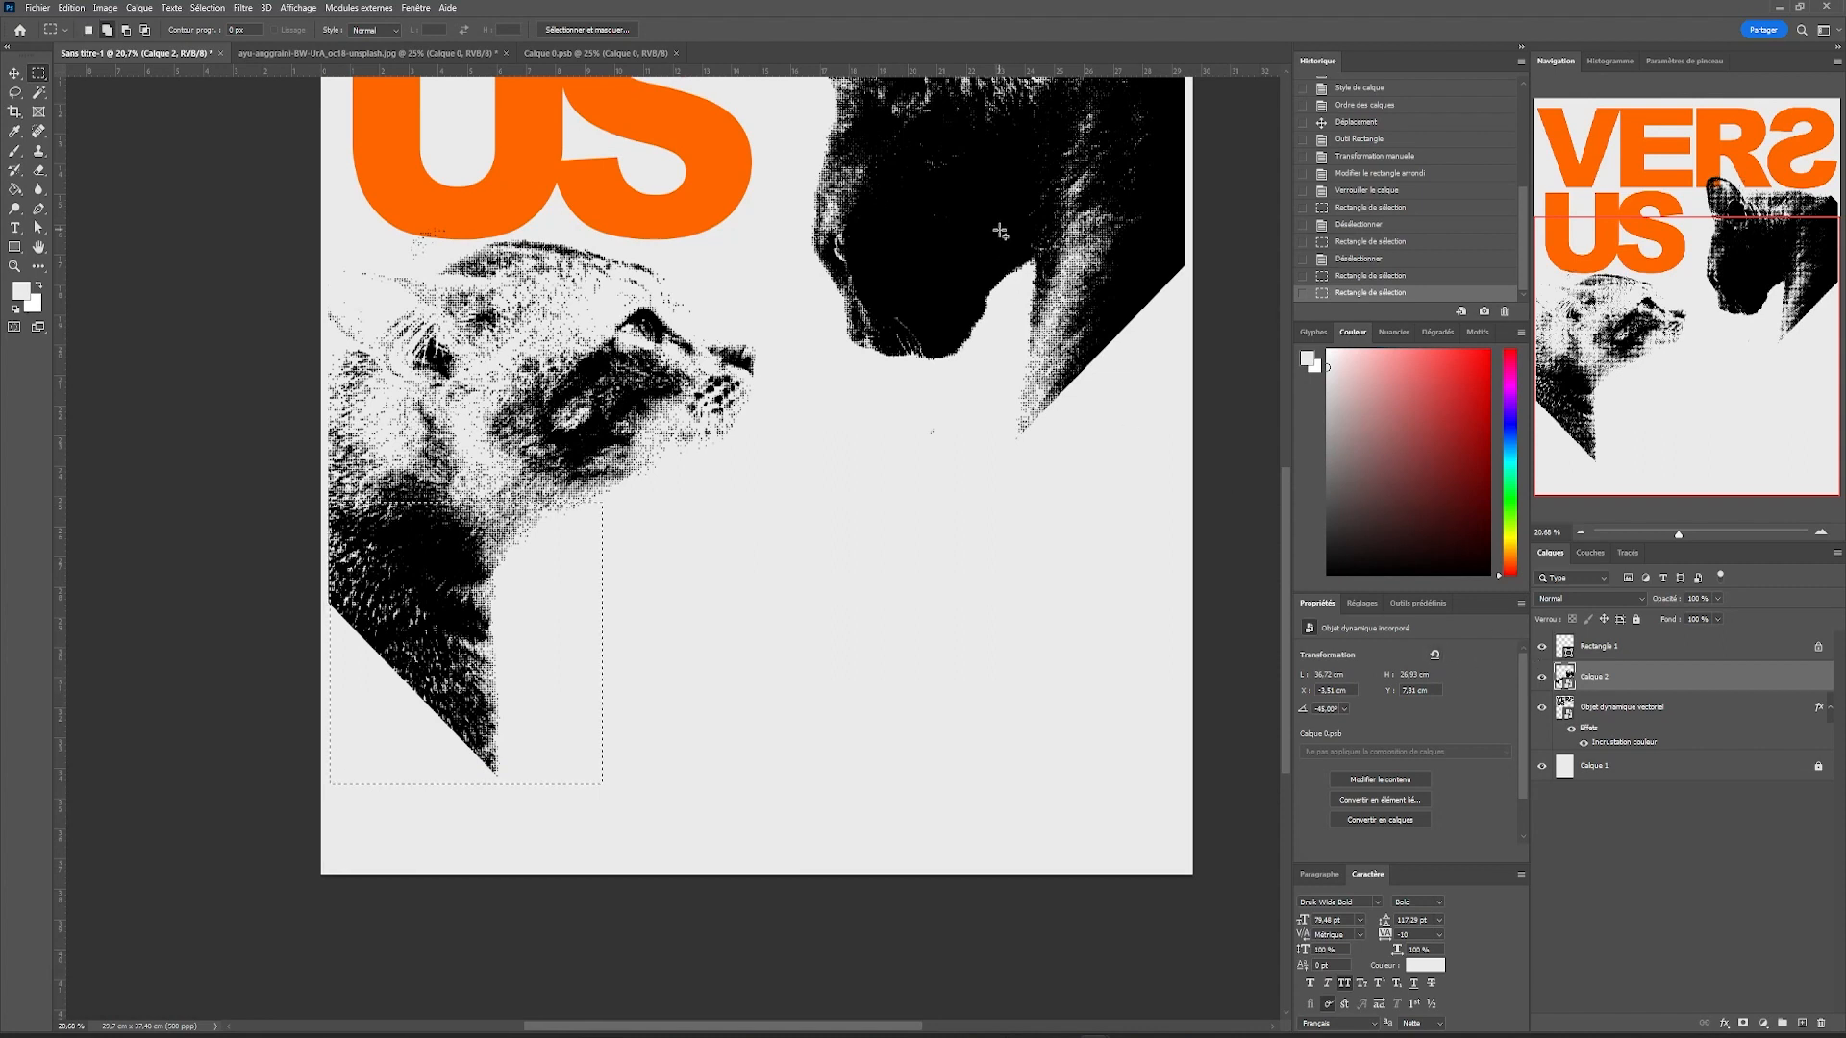
{"action": "left_click_drag", "start_coordinate": [1186, 286], "coordinate": [1012, 448]}
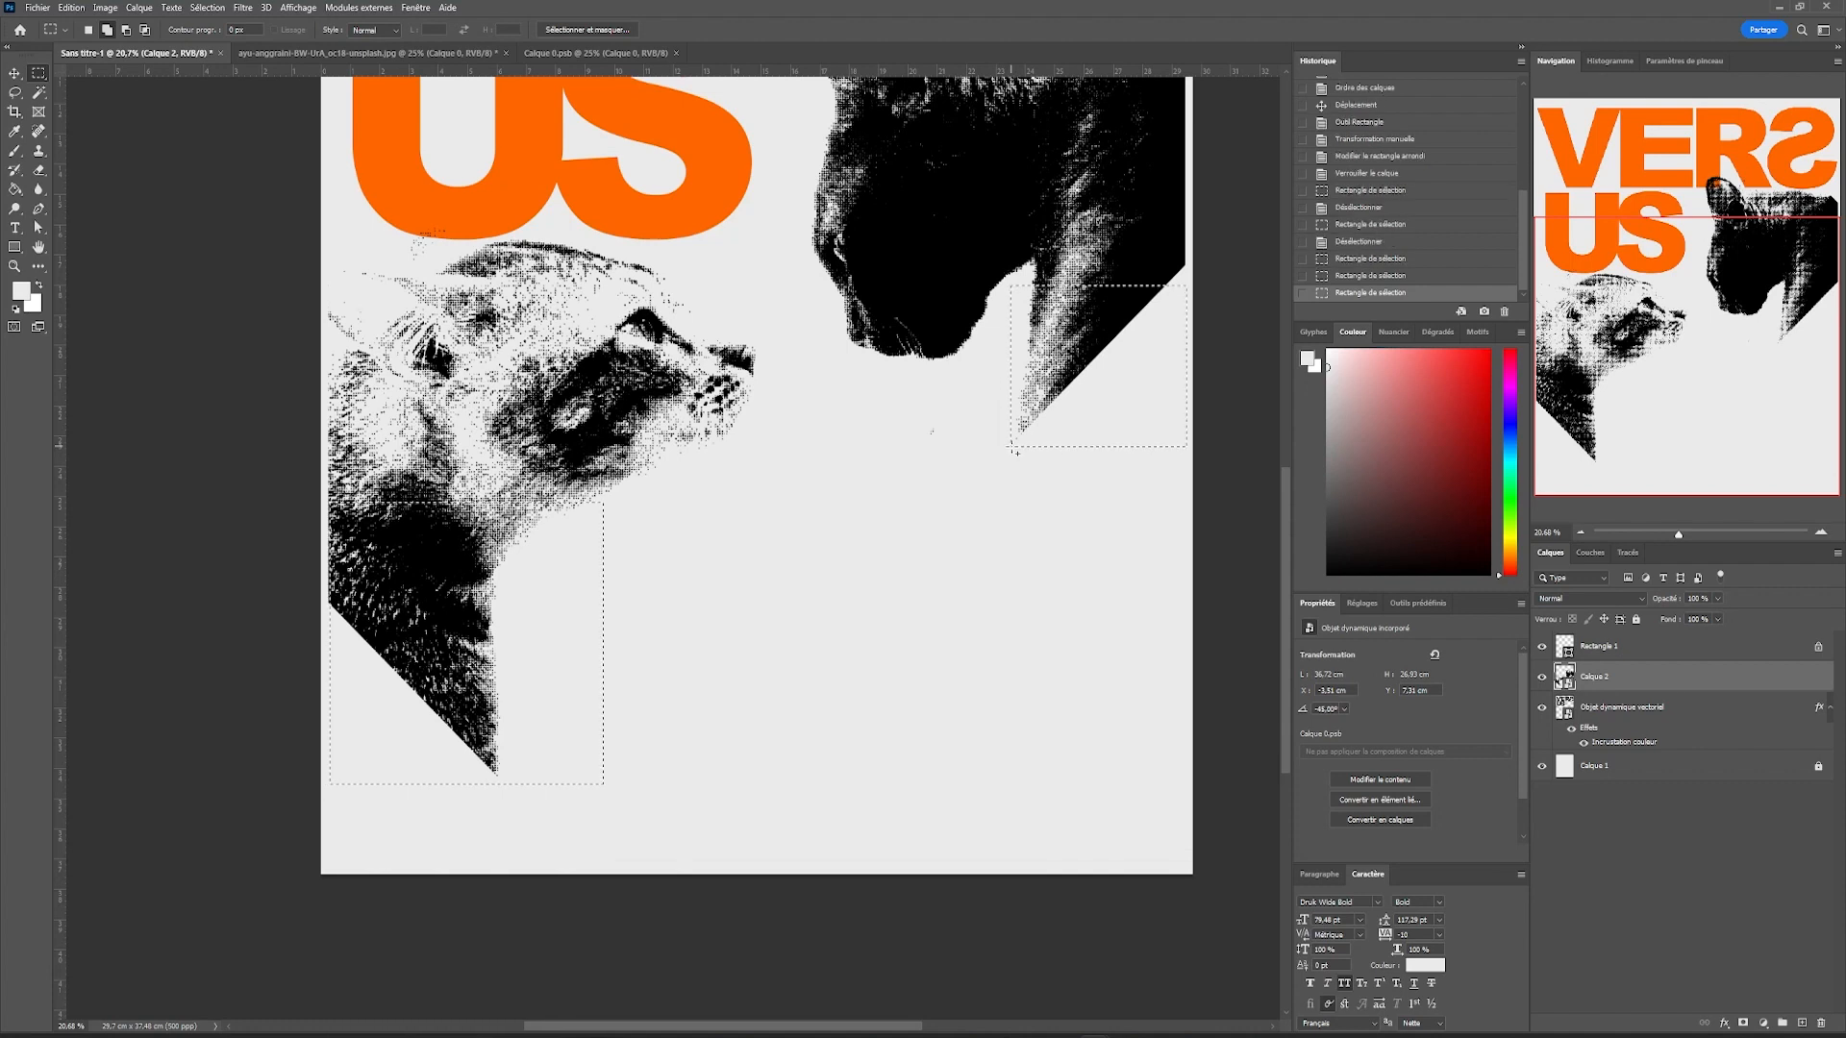
{"action": "right_click", "coordinate": [1005, 473]}
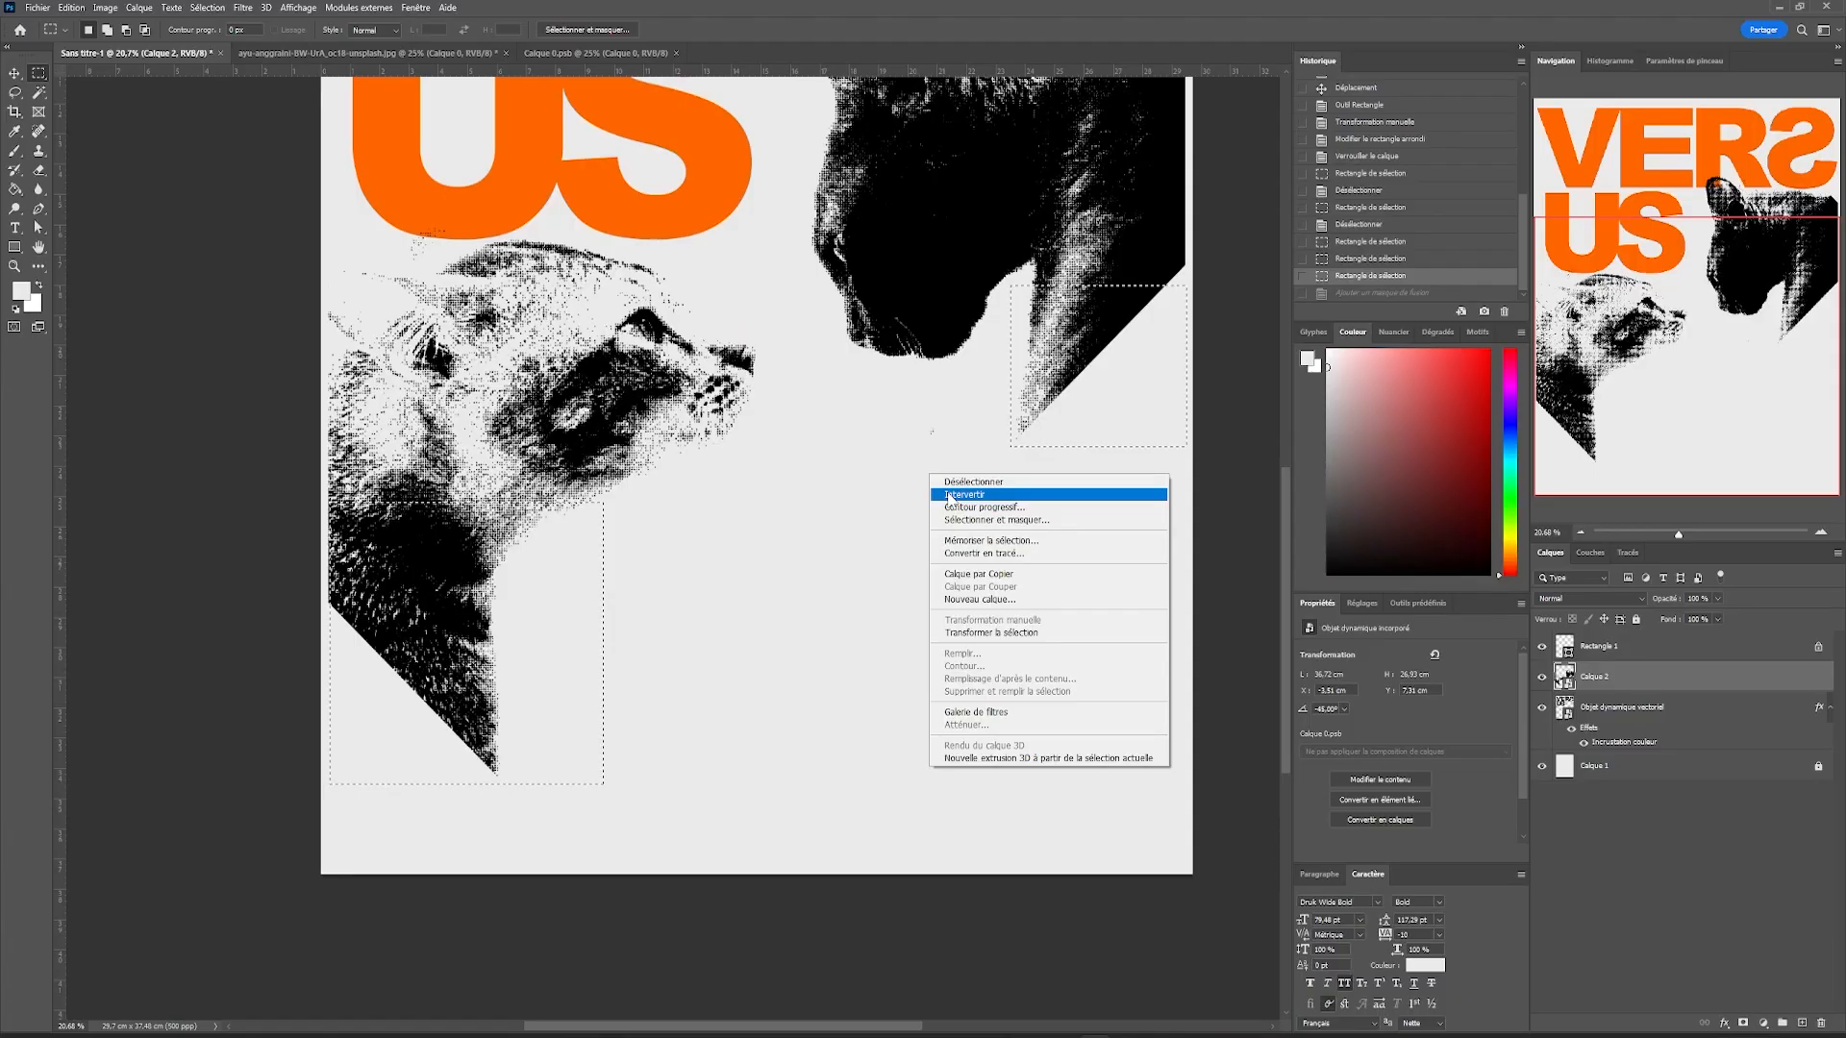
{"action": "left_click", "coordinate": [950, 494]}
{"action": "left_click", "coordinate": [1743, 1022]}
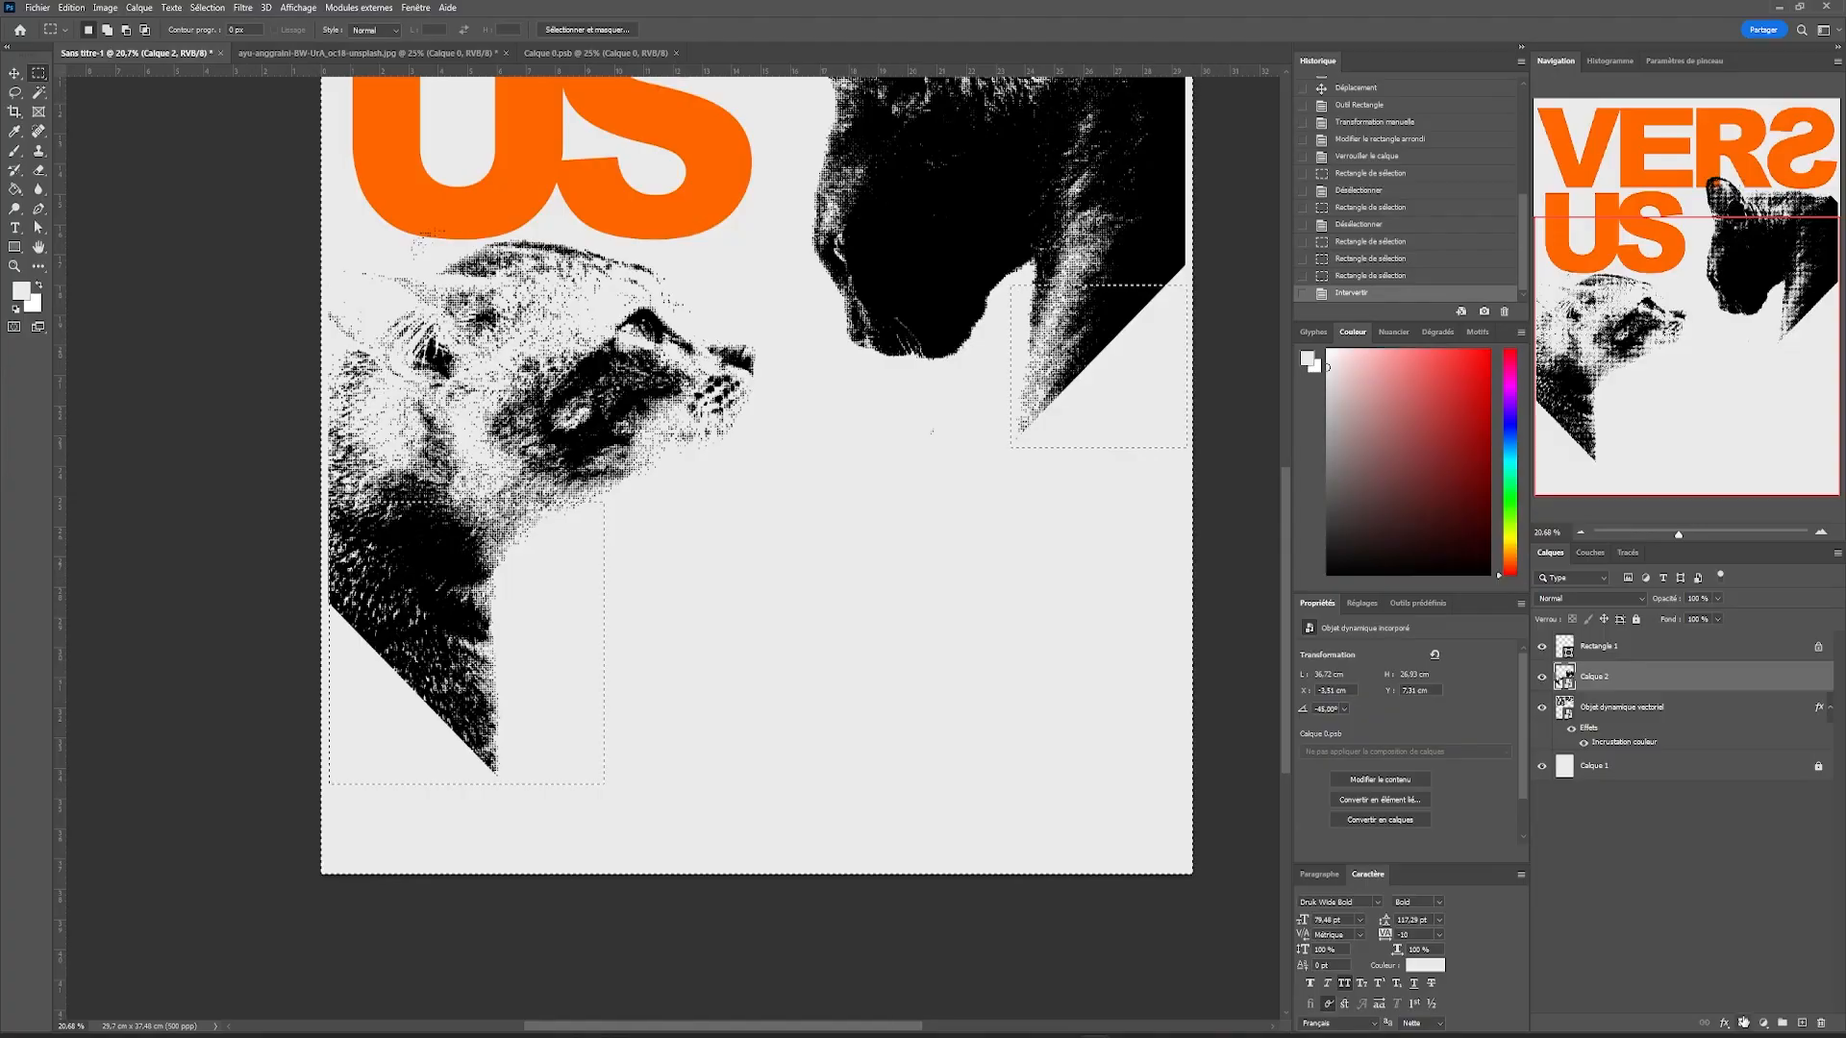
{"action": "key", "text": "ctrl+0"}
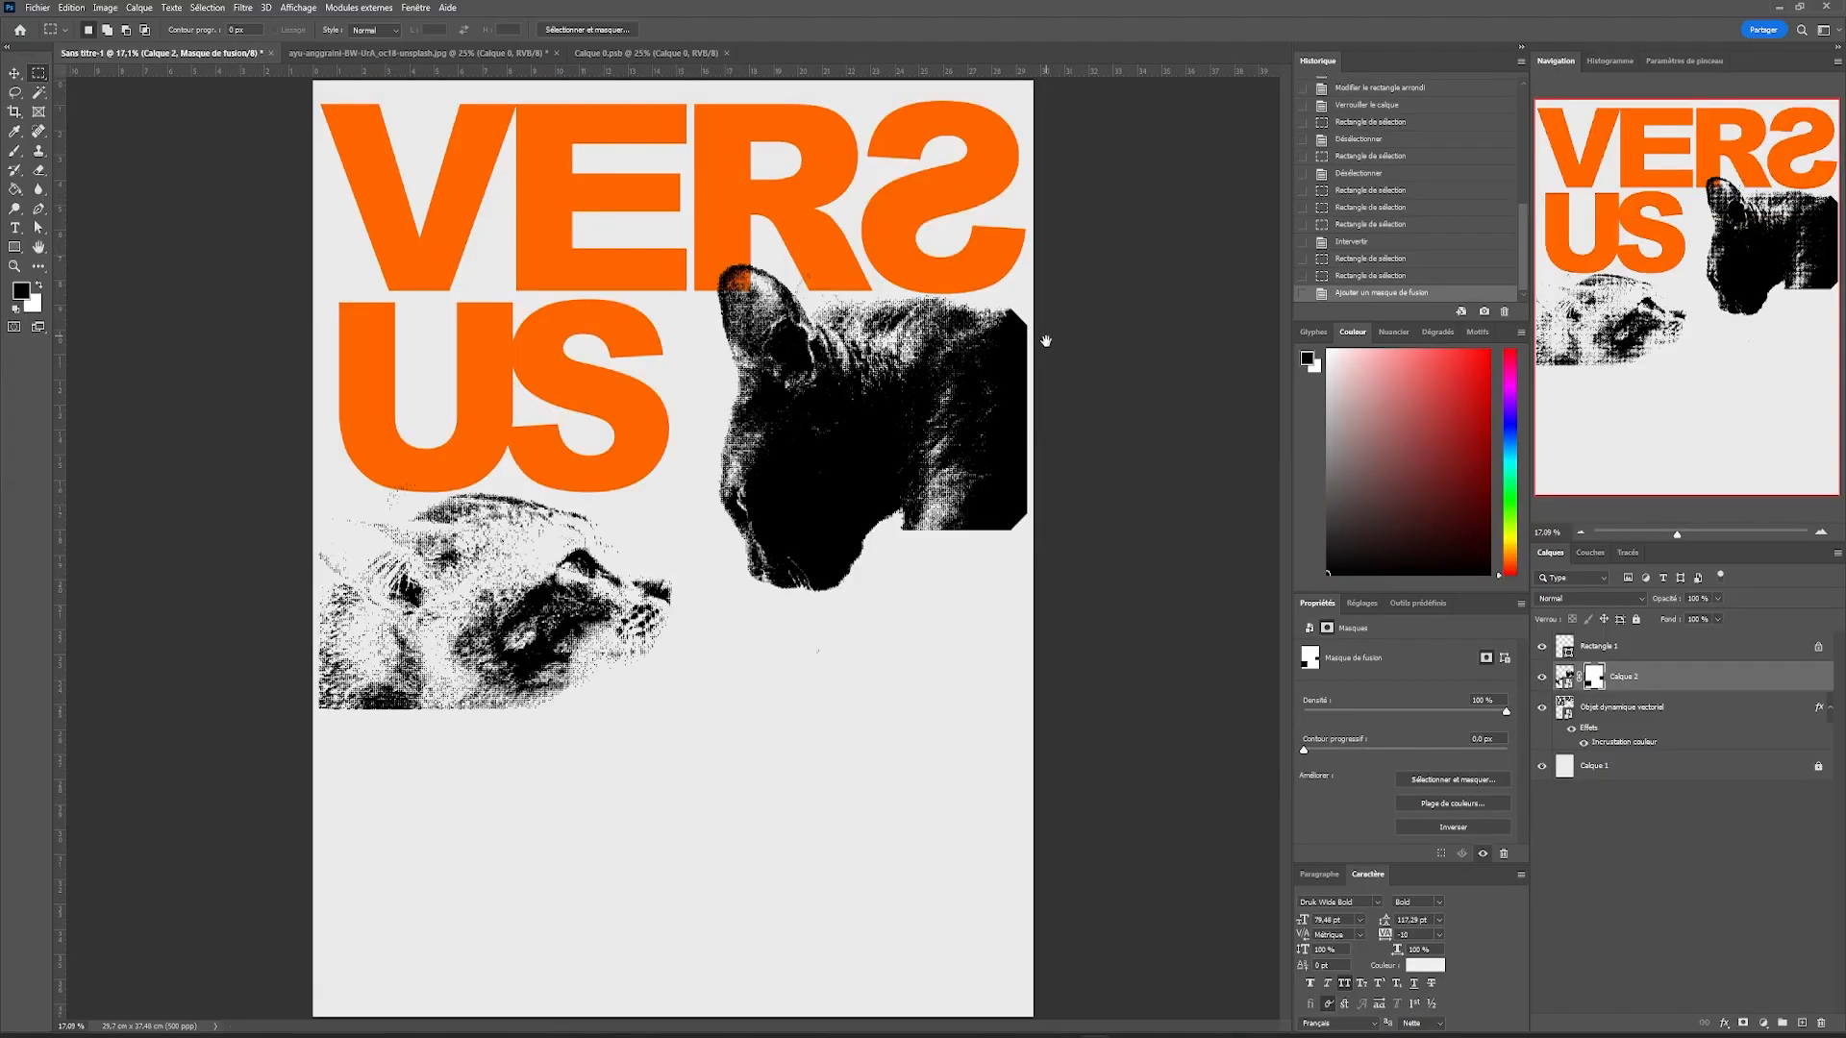
Step: Add a new empty layer beneath the cat layer and reset the Brush colors to default black and white
{"action": "key", "text": "v"}
{"action": "left_click", "coordinate": [1801, 1022]}
{"action": "left_click_drag", "start_coordinate": [1662, 678], "coordinate": [1661, 721]}
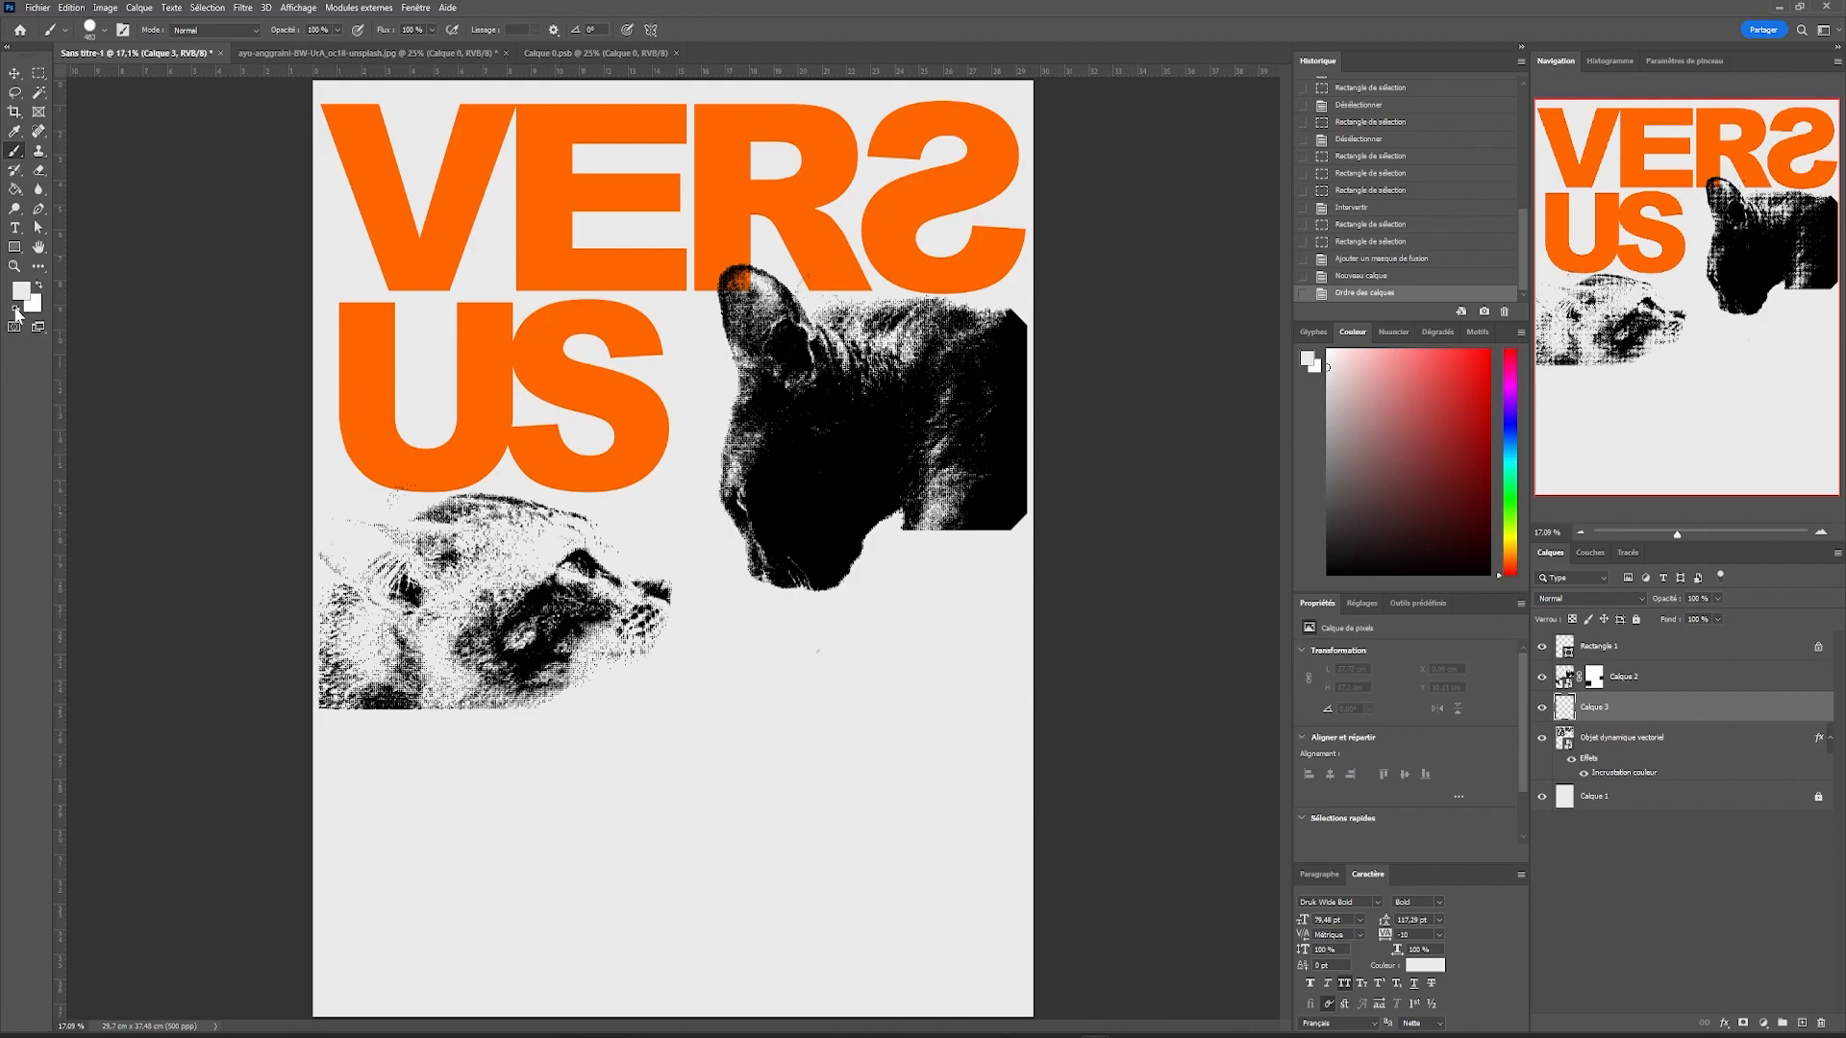
{"action": "left_click", "coordinate": [15, 309]}
{"action": "scroll", "coordinate": [762, 432], "scroll_direction": "up", "scroll_amount": 5}
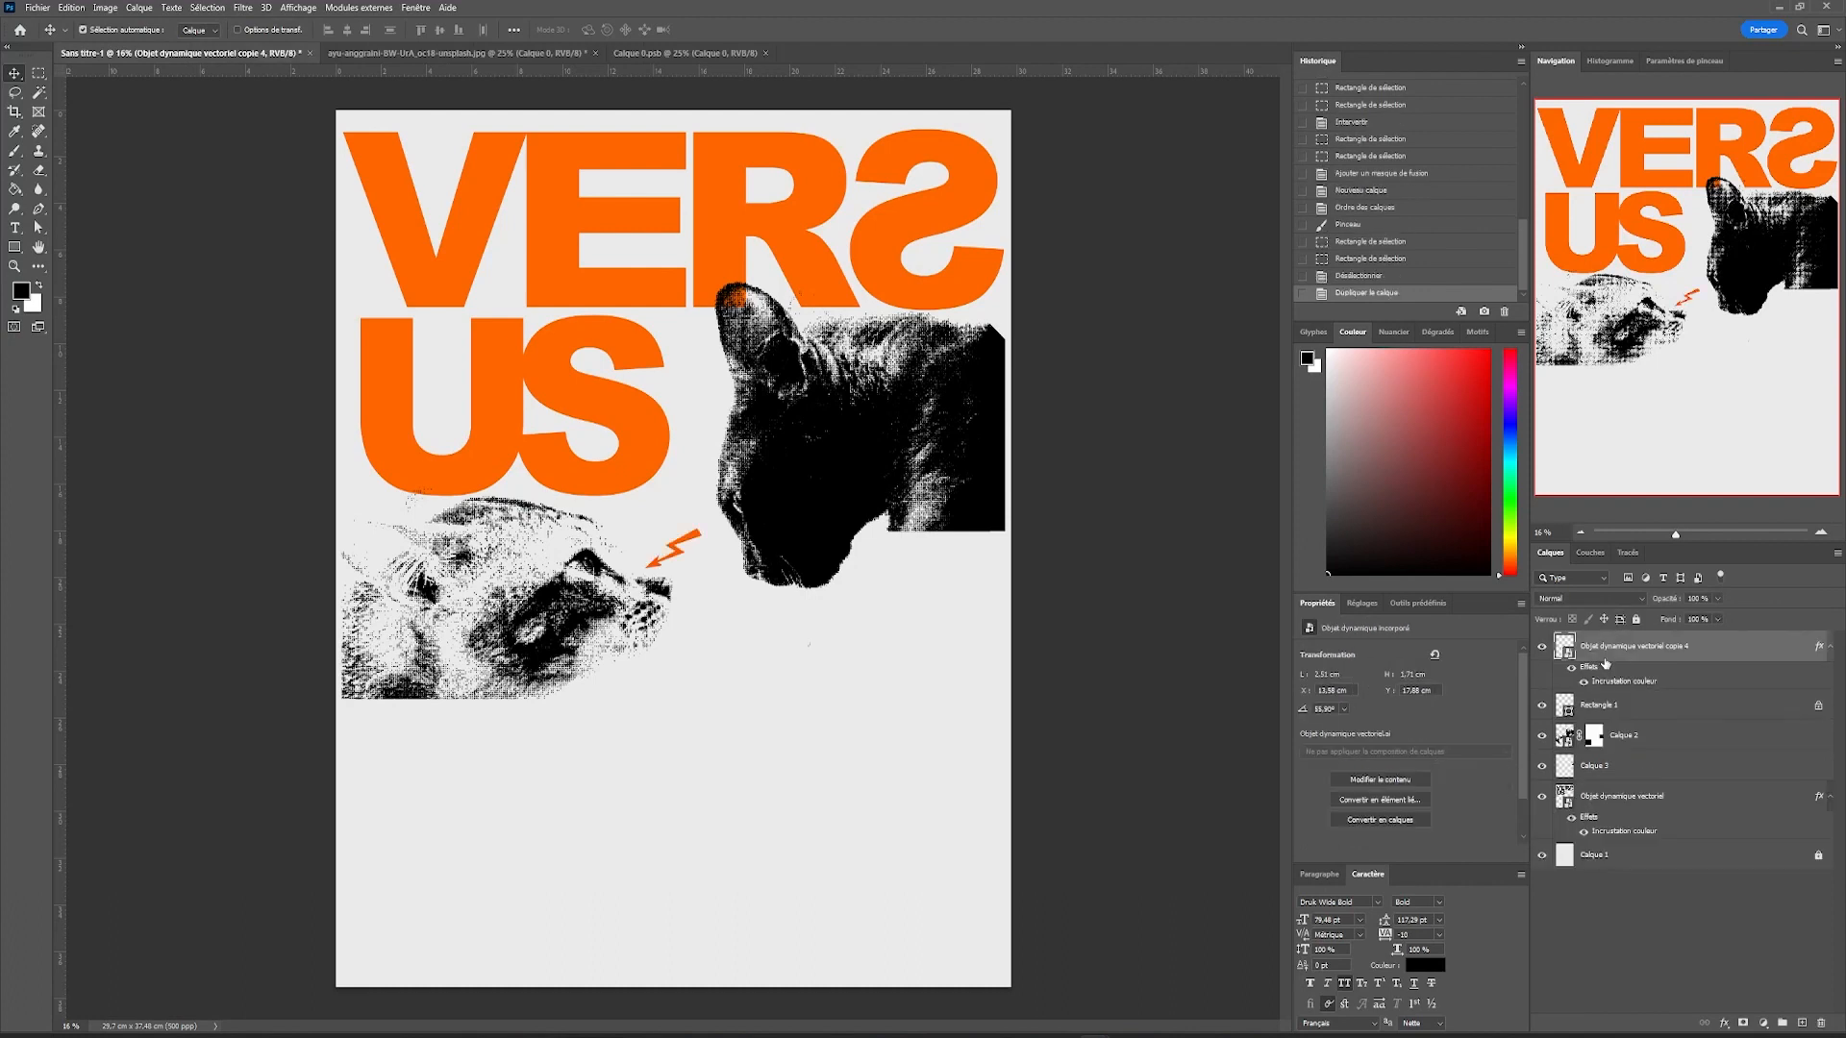
Step: Turn the layer effects of the lightning bolt off and back on
{"action": "right_click", "coordinate": [1591, 669]}
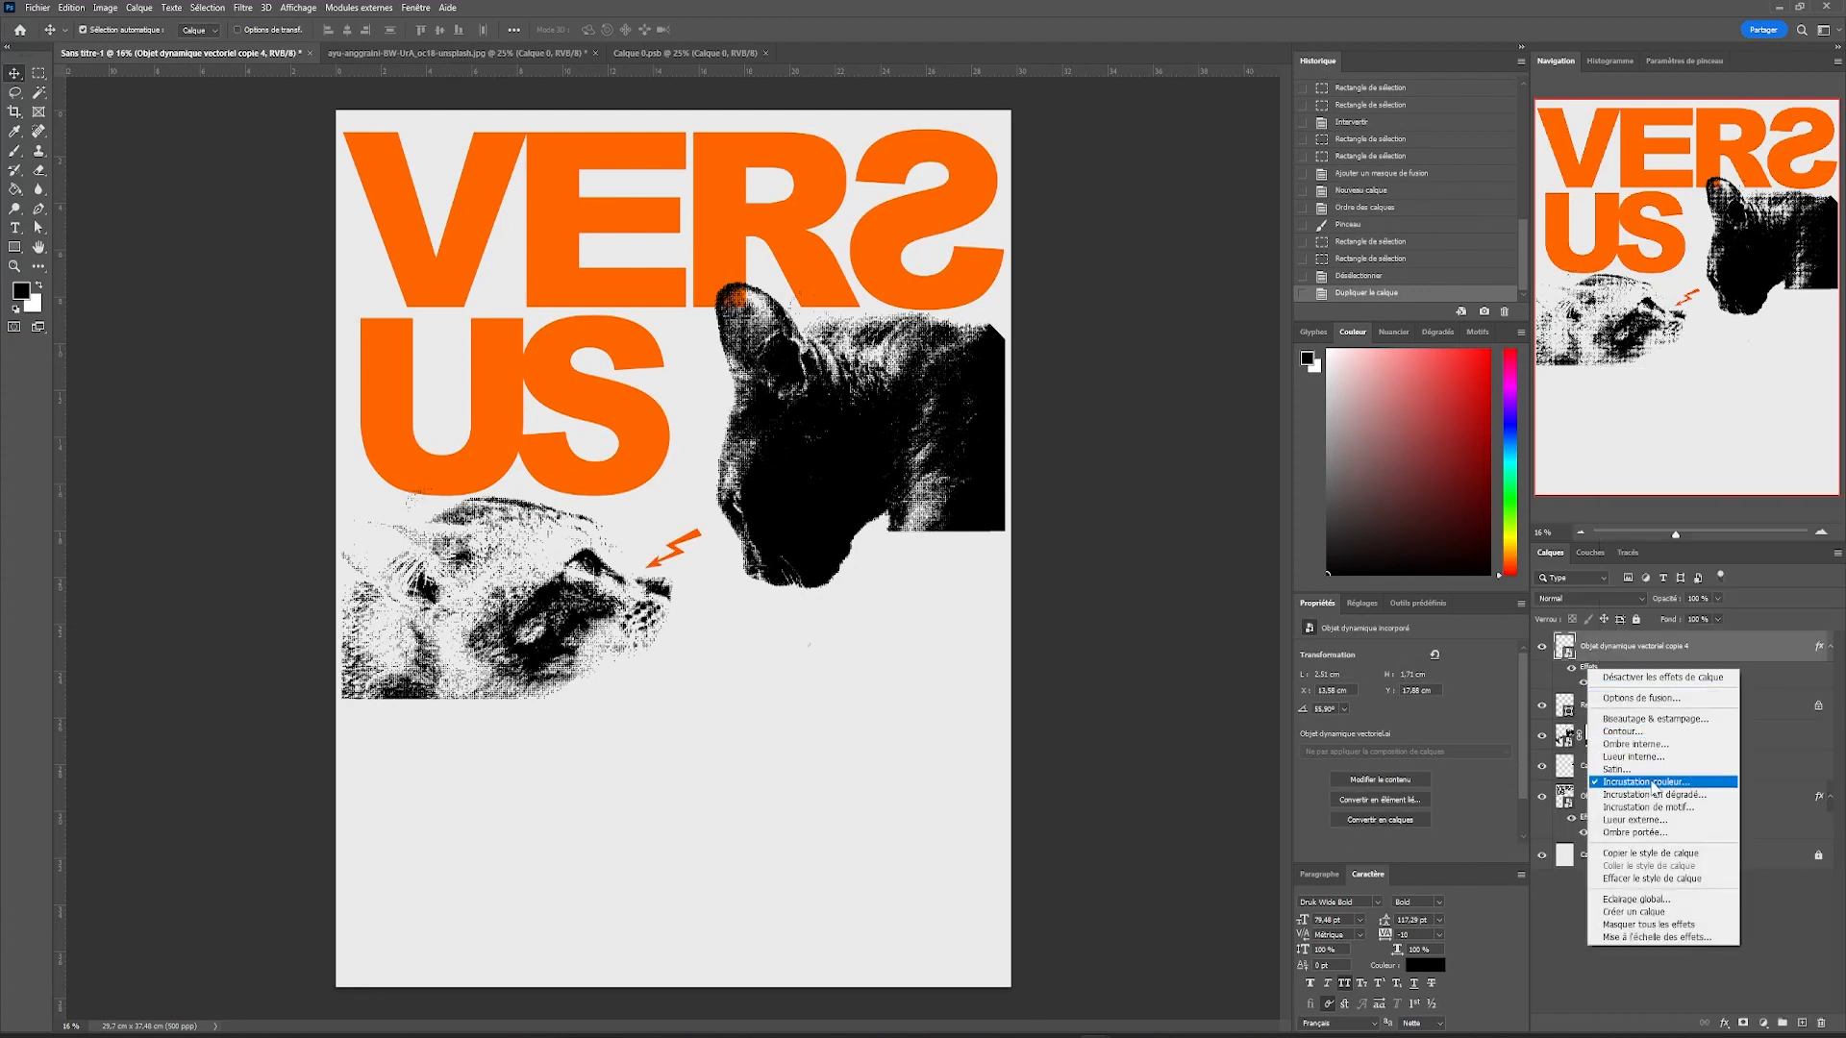
{"action": "left_click", "coordinate": [1638, 677]}
{"action": "right_click", "coordinate": [1586, 673]}
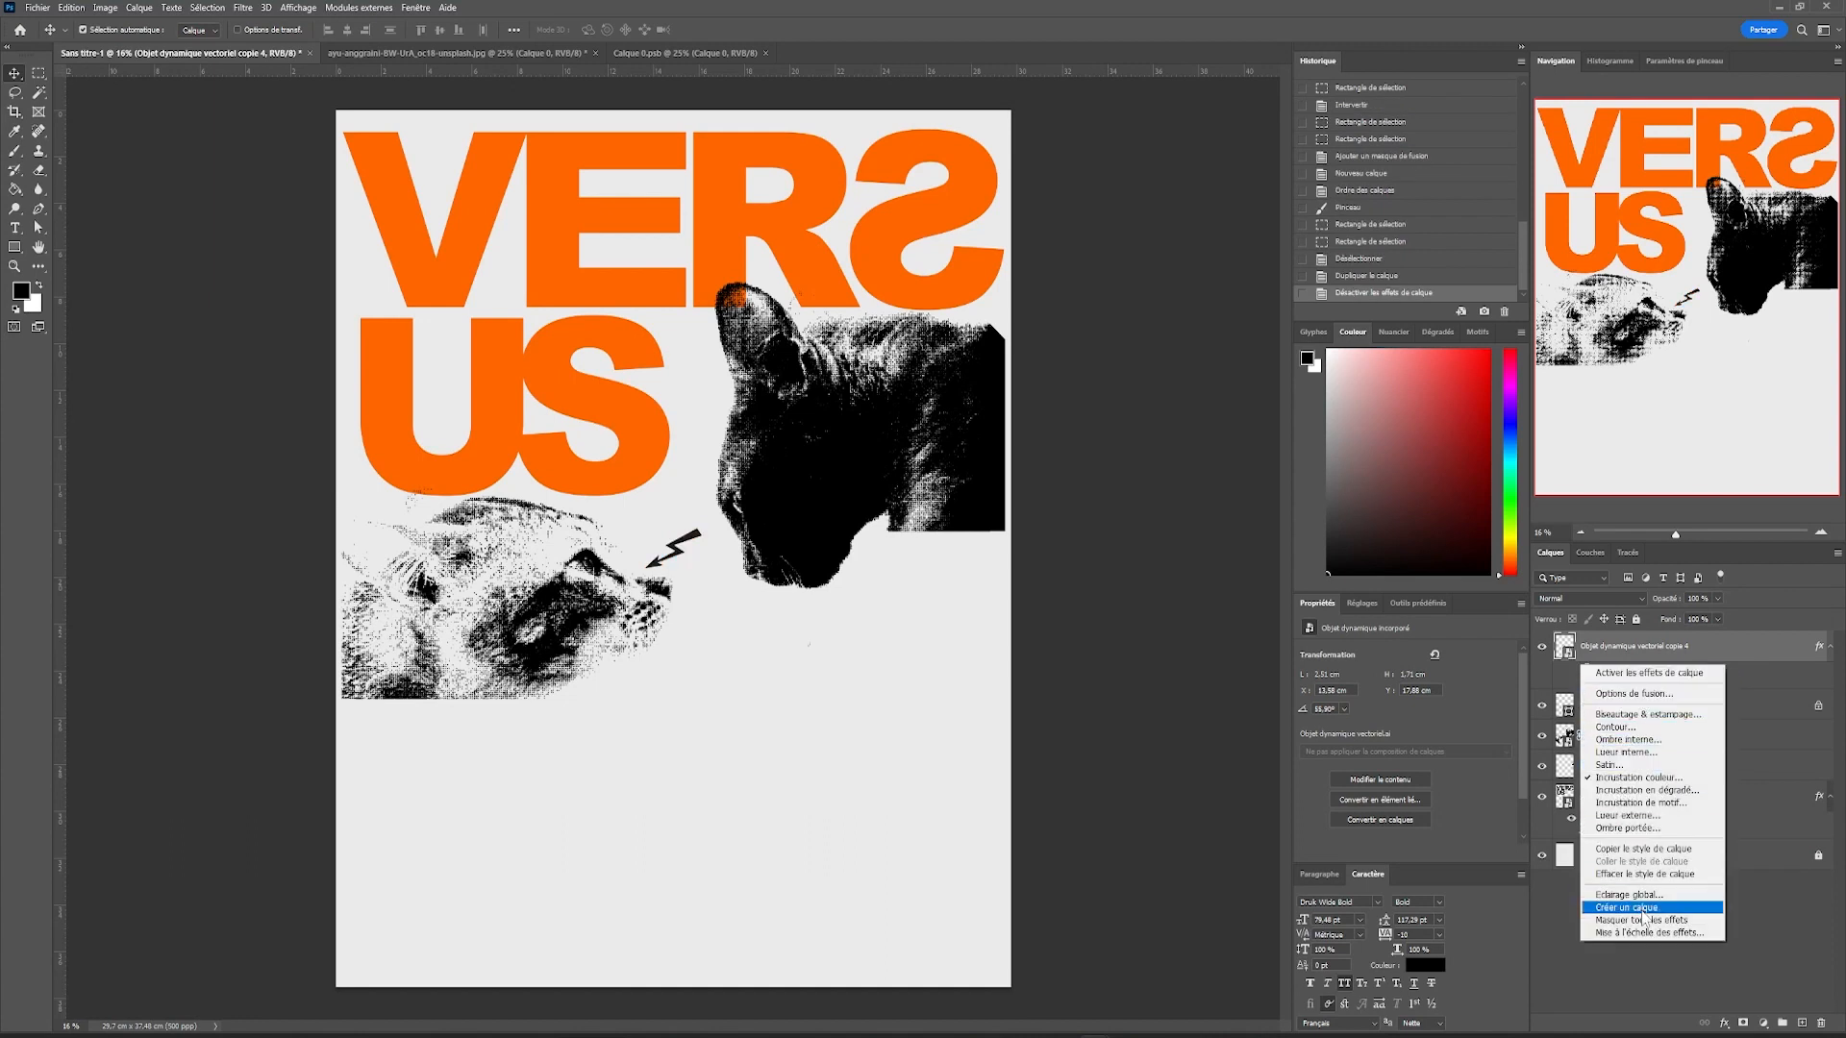
{"action": "right_click", "coordinate": [1731, 680]}
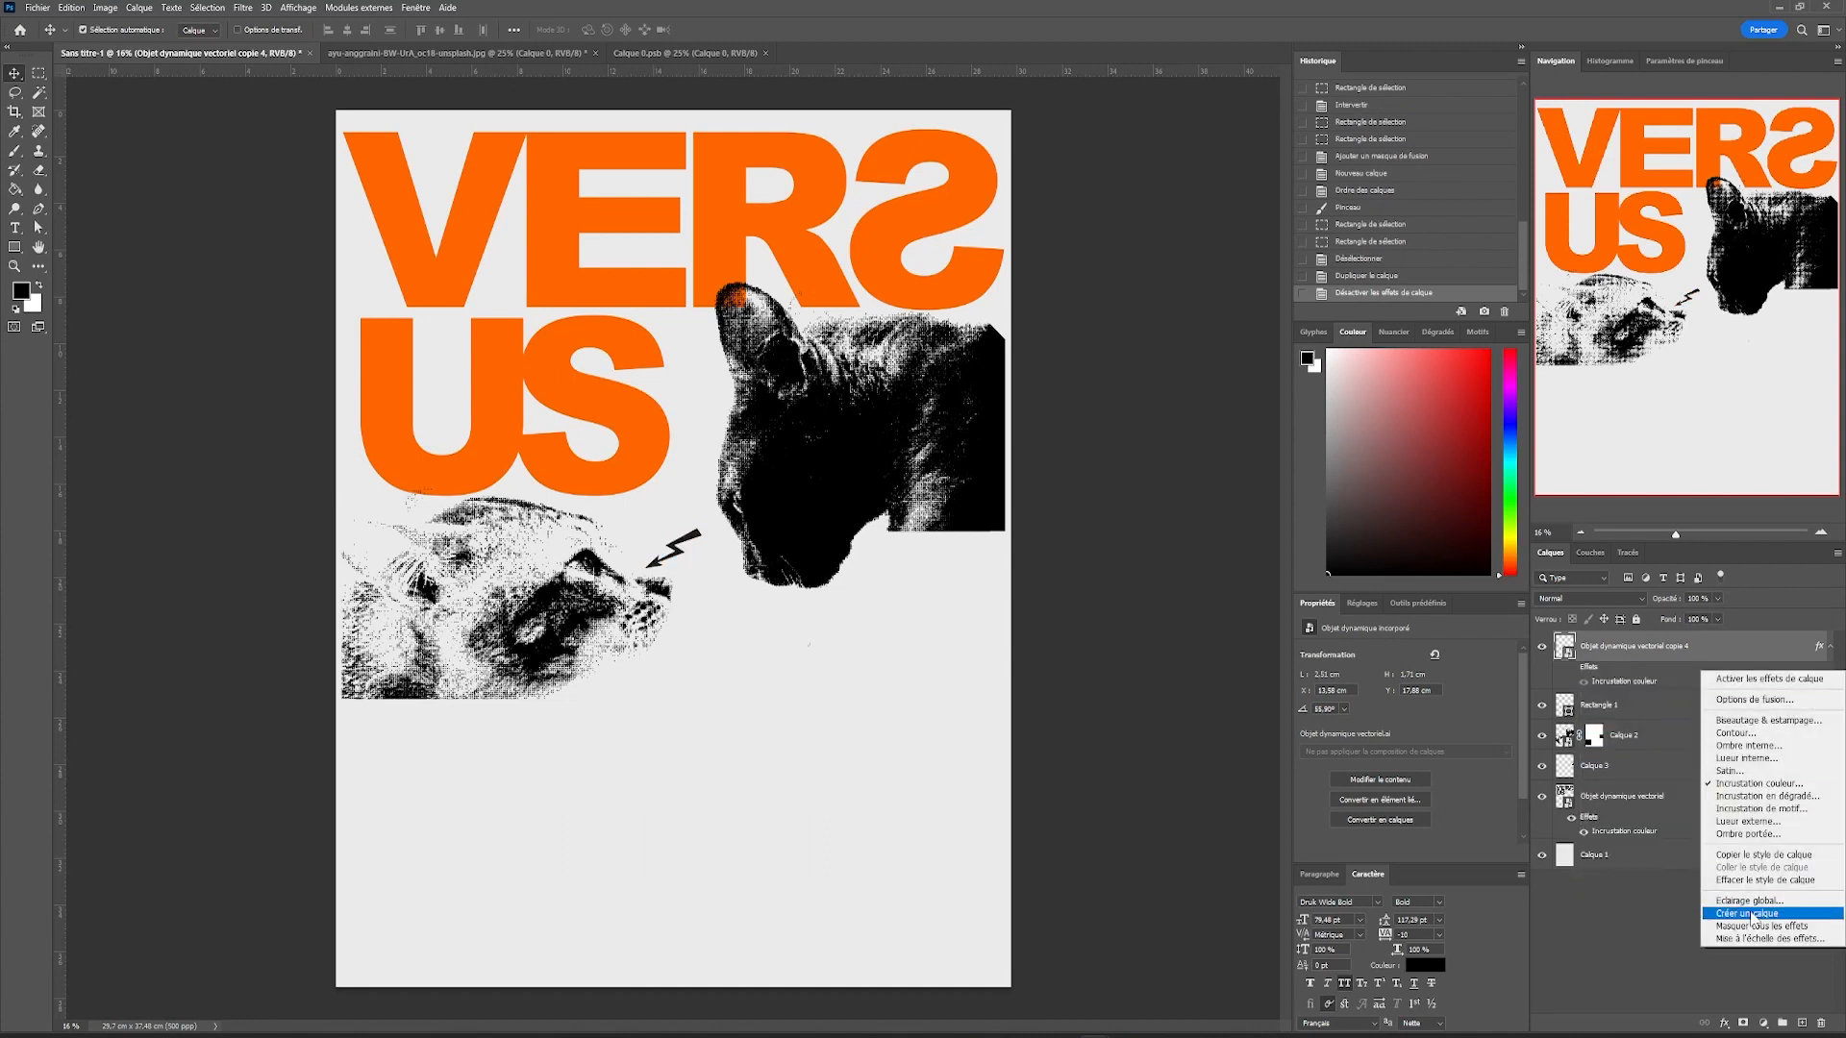
{"action": "left_click", "coordinate": [1767, 679]}
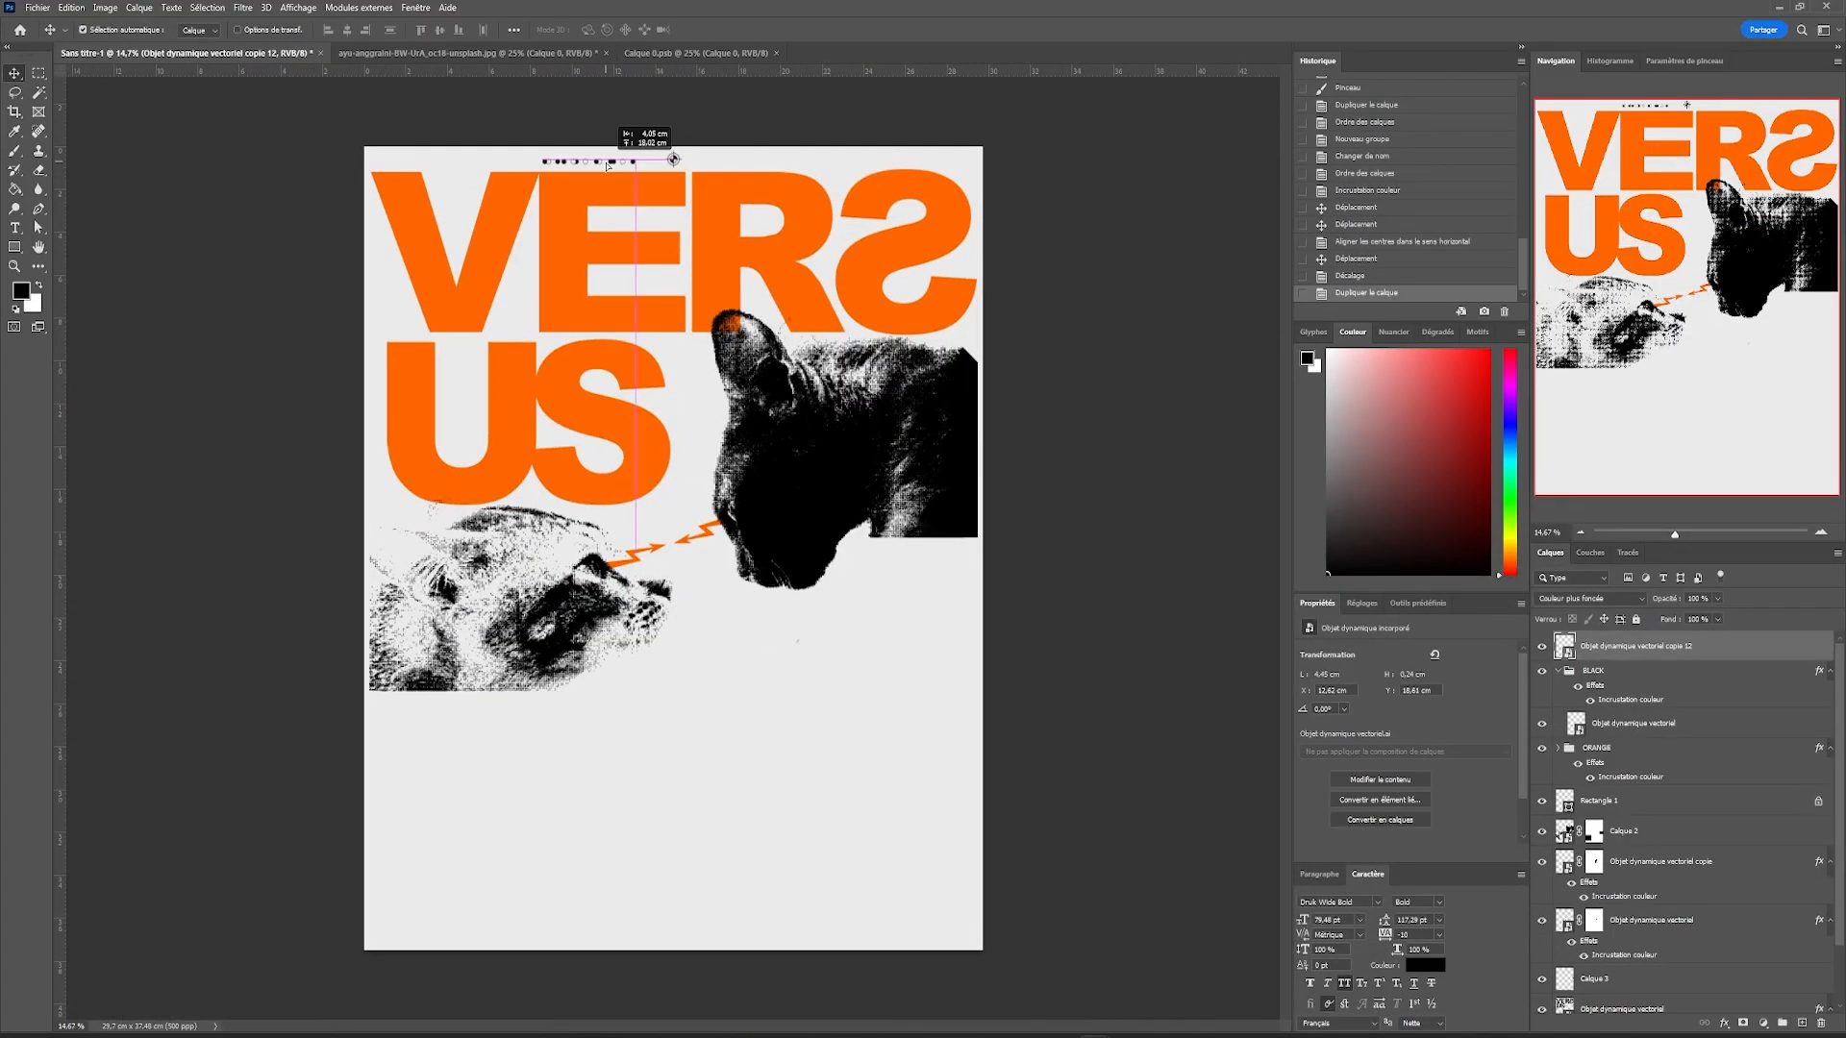
Step: Move the top copied vector layer of the header decorations into the BLACK group
{"action": "scroll", "coordinate": [702, 408], "scroll_direction": "up", "scroll_amount": 2}
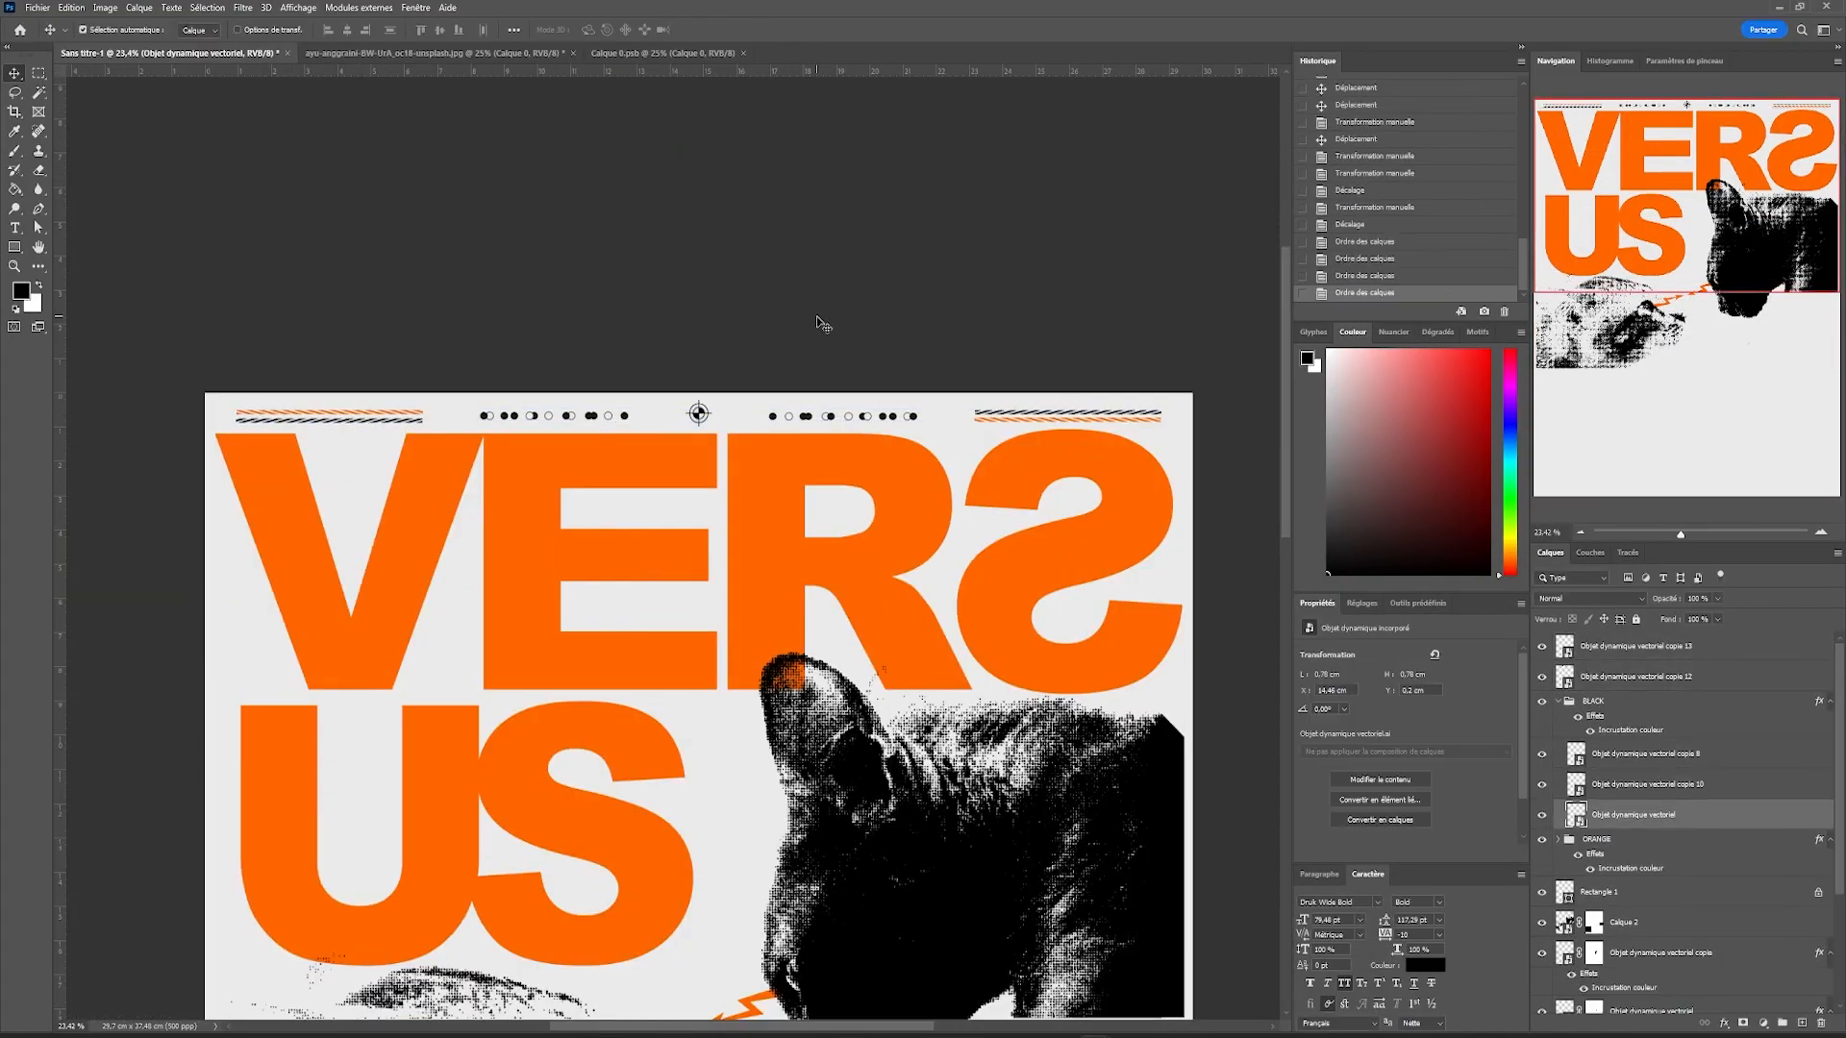
{"action": "left_click_drag", "start_coordinate": [1634, 647], "coordinate": [1707, 827]}
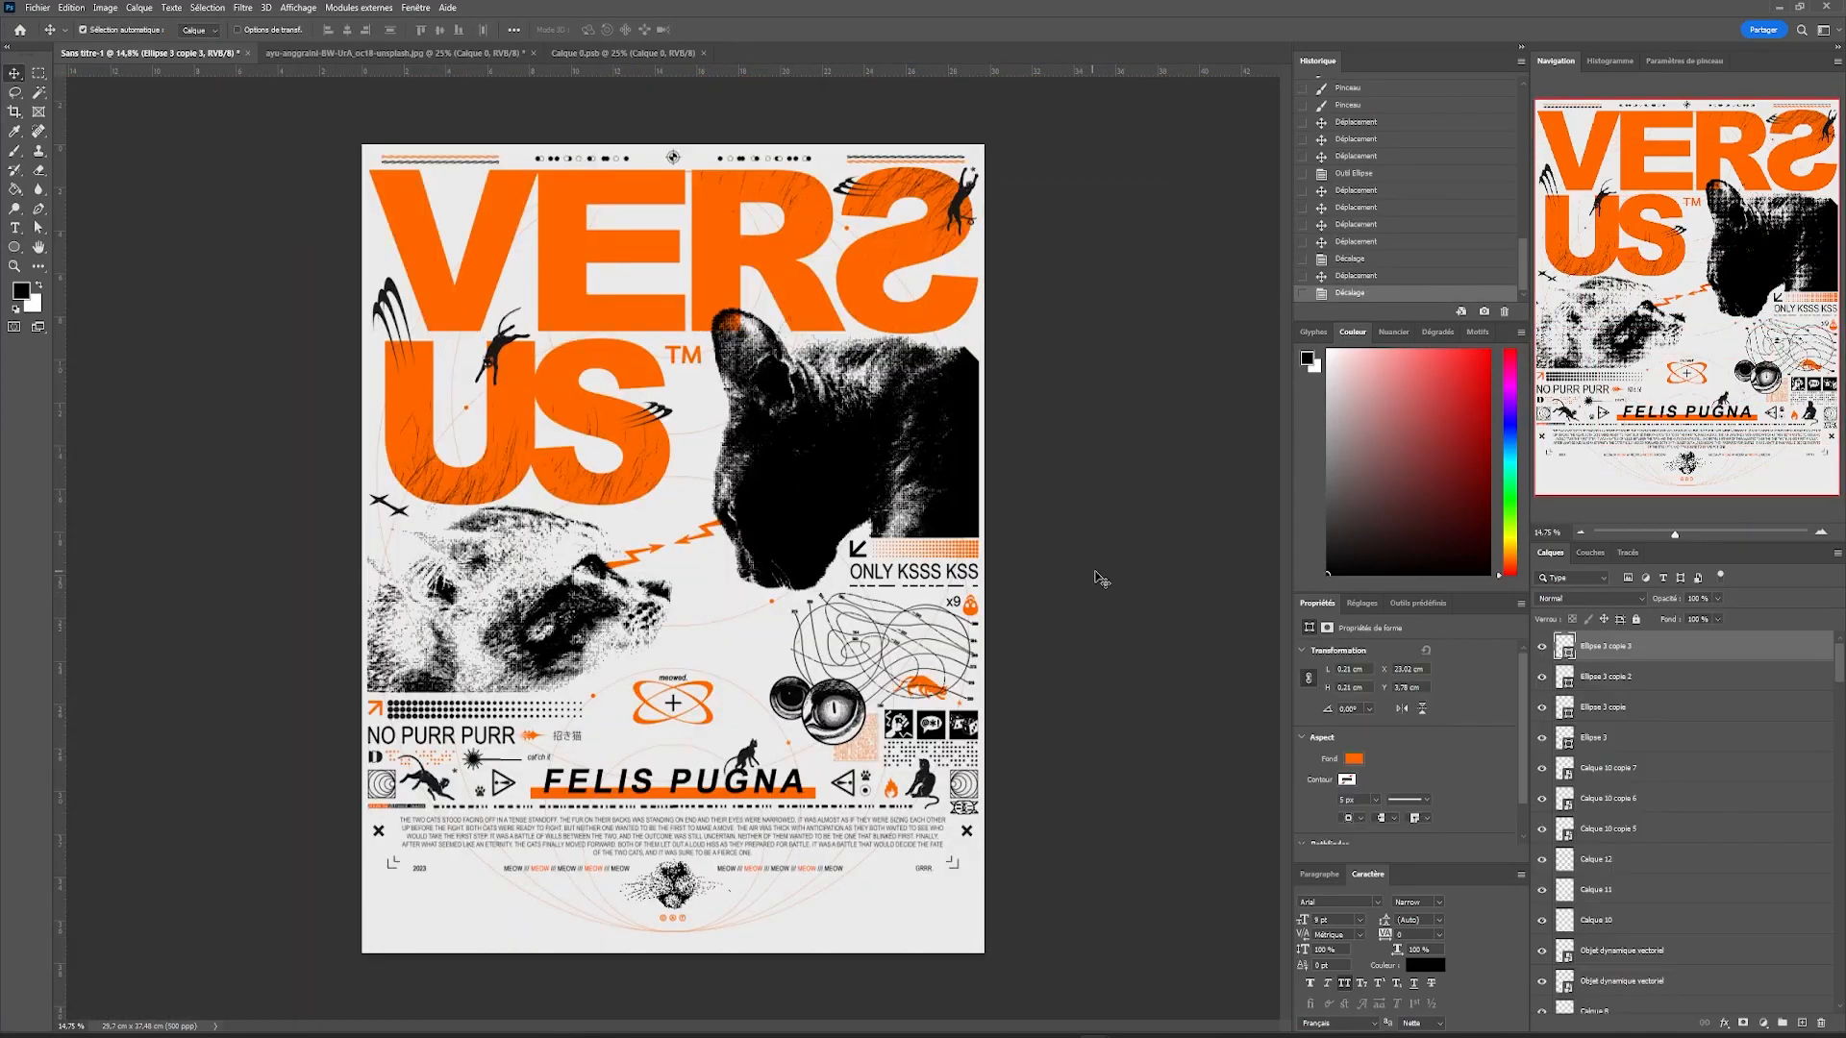
Step: Group all poster layers above the locked background layer Calque 1
{"action": "left_click", "coordinate": [1065, 545]}
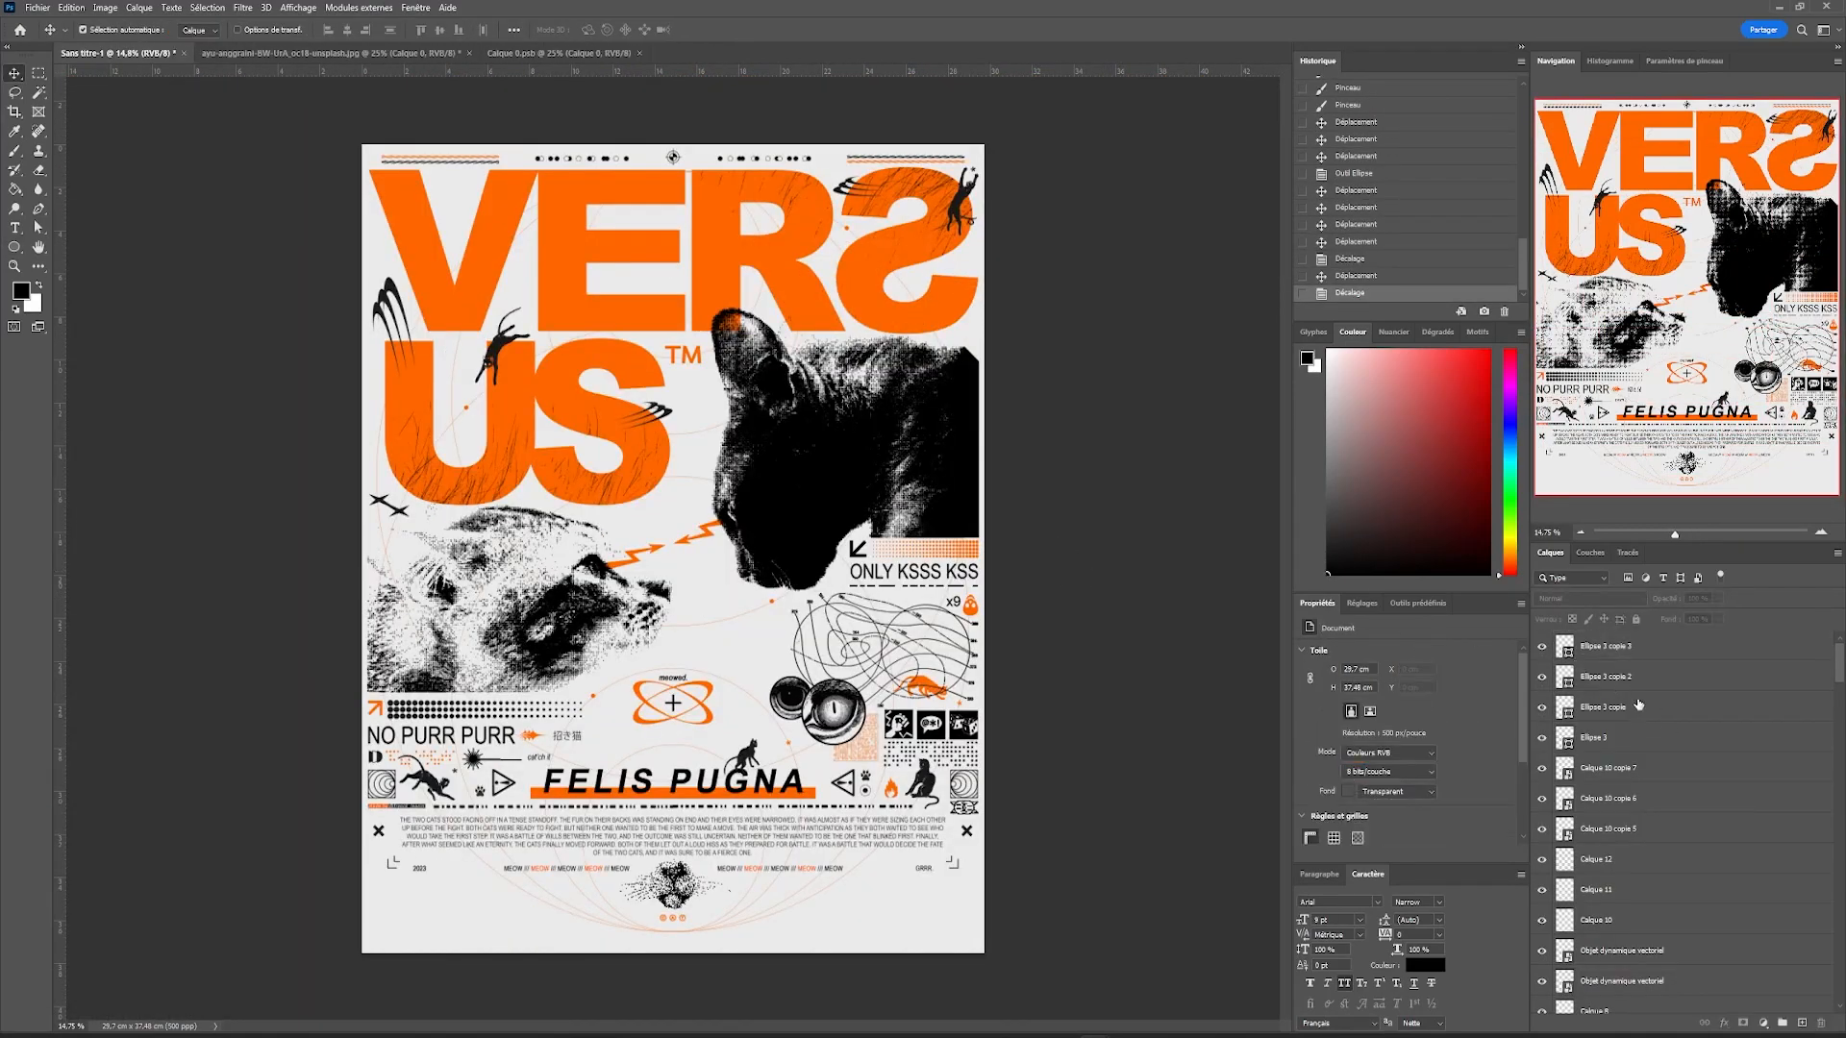
{"action": "left_click", "coordinate": [1781, 649]}
{"action": "left_click_drag", "start_coordinate": [1838, 663], "coordinate": [1836, 1014]}
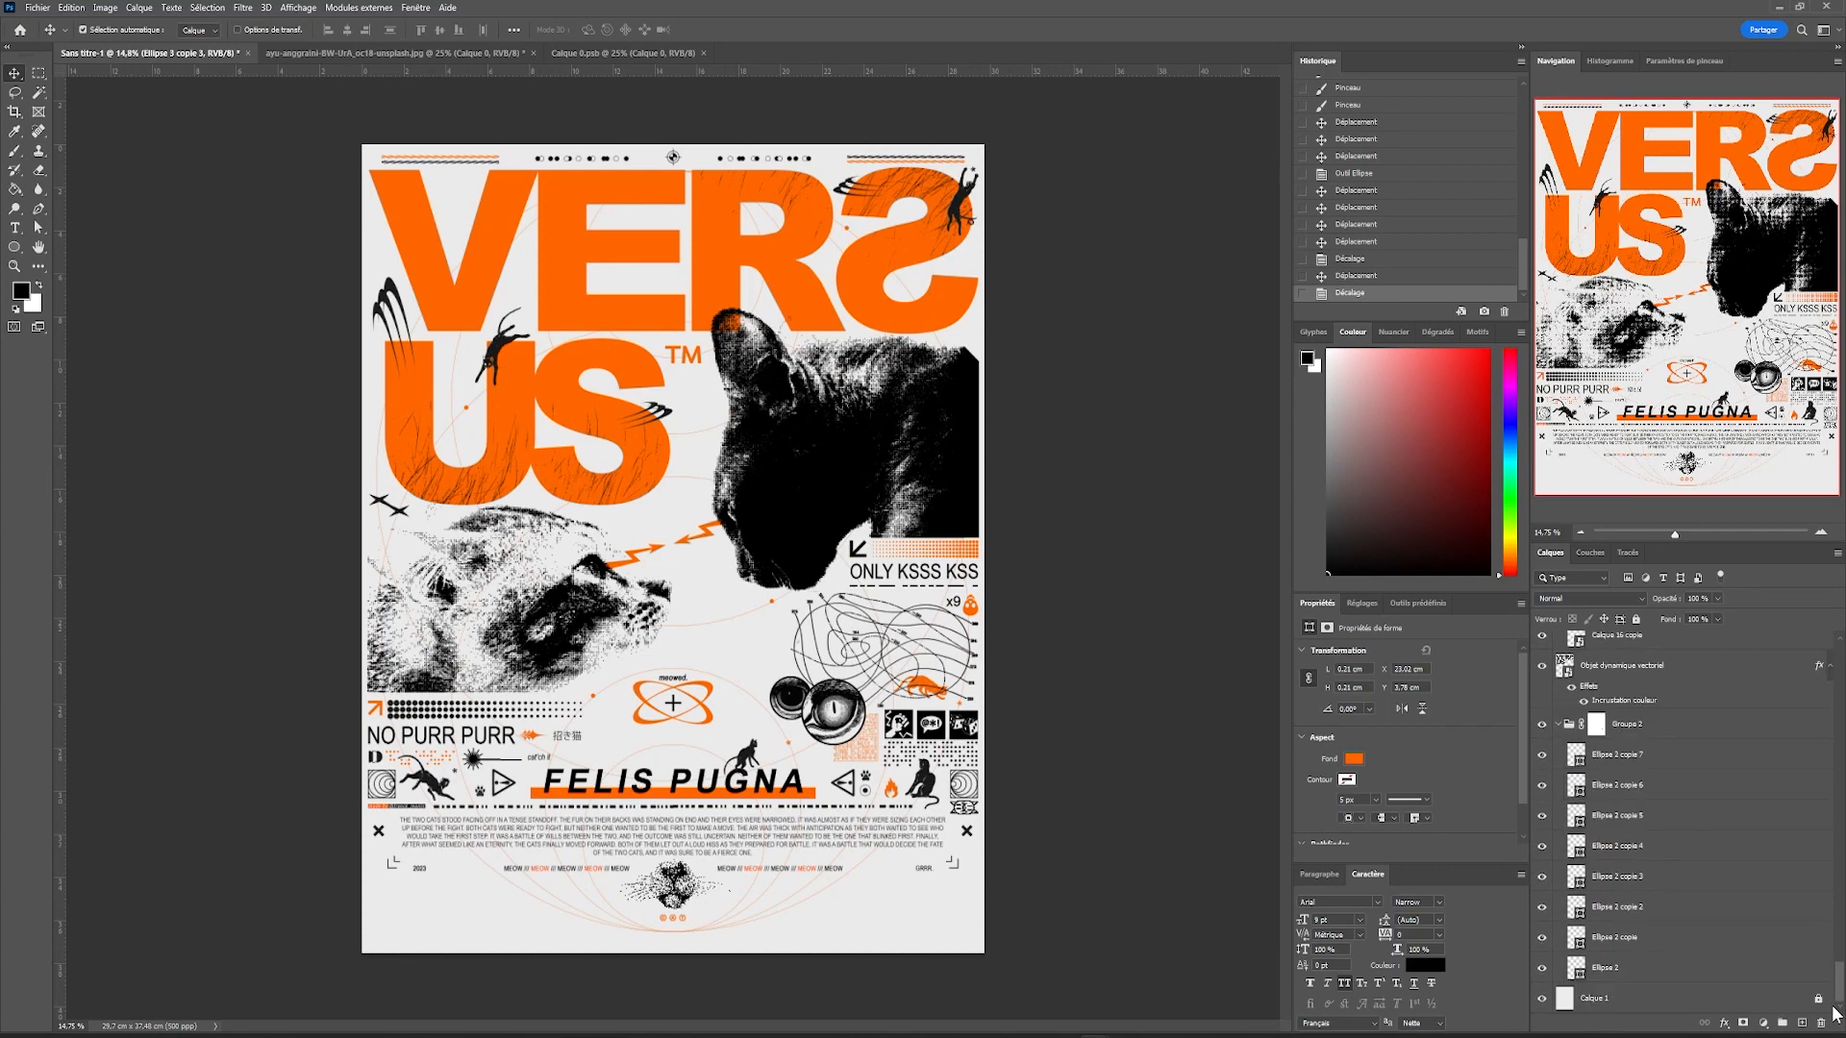
{"action": "left_click", "coordinate": [1664, 954], "text": "shift"}
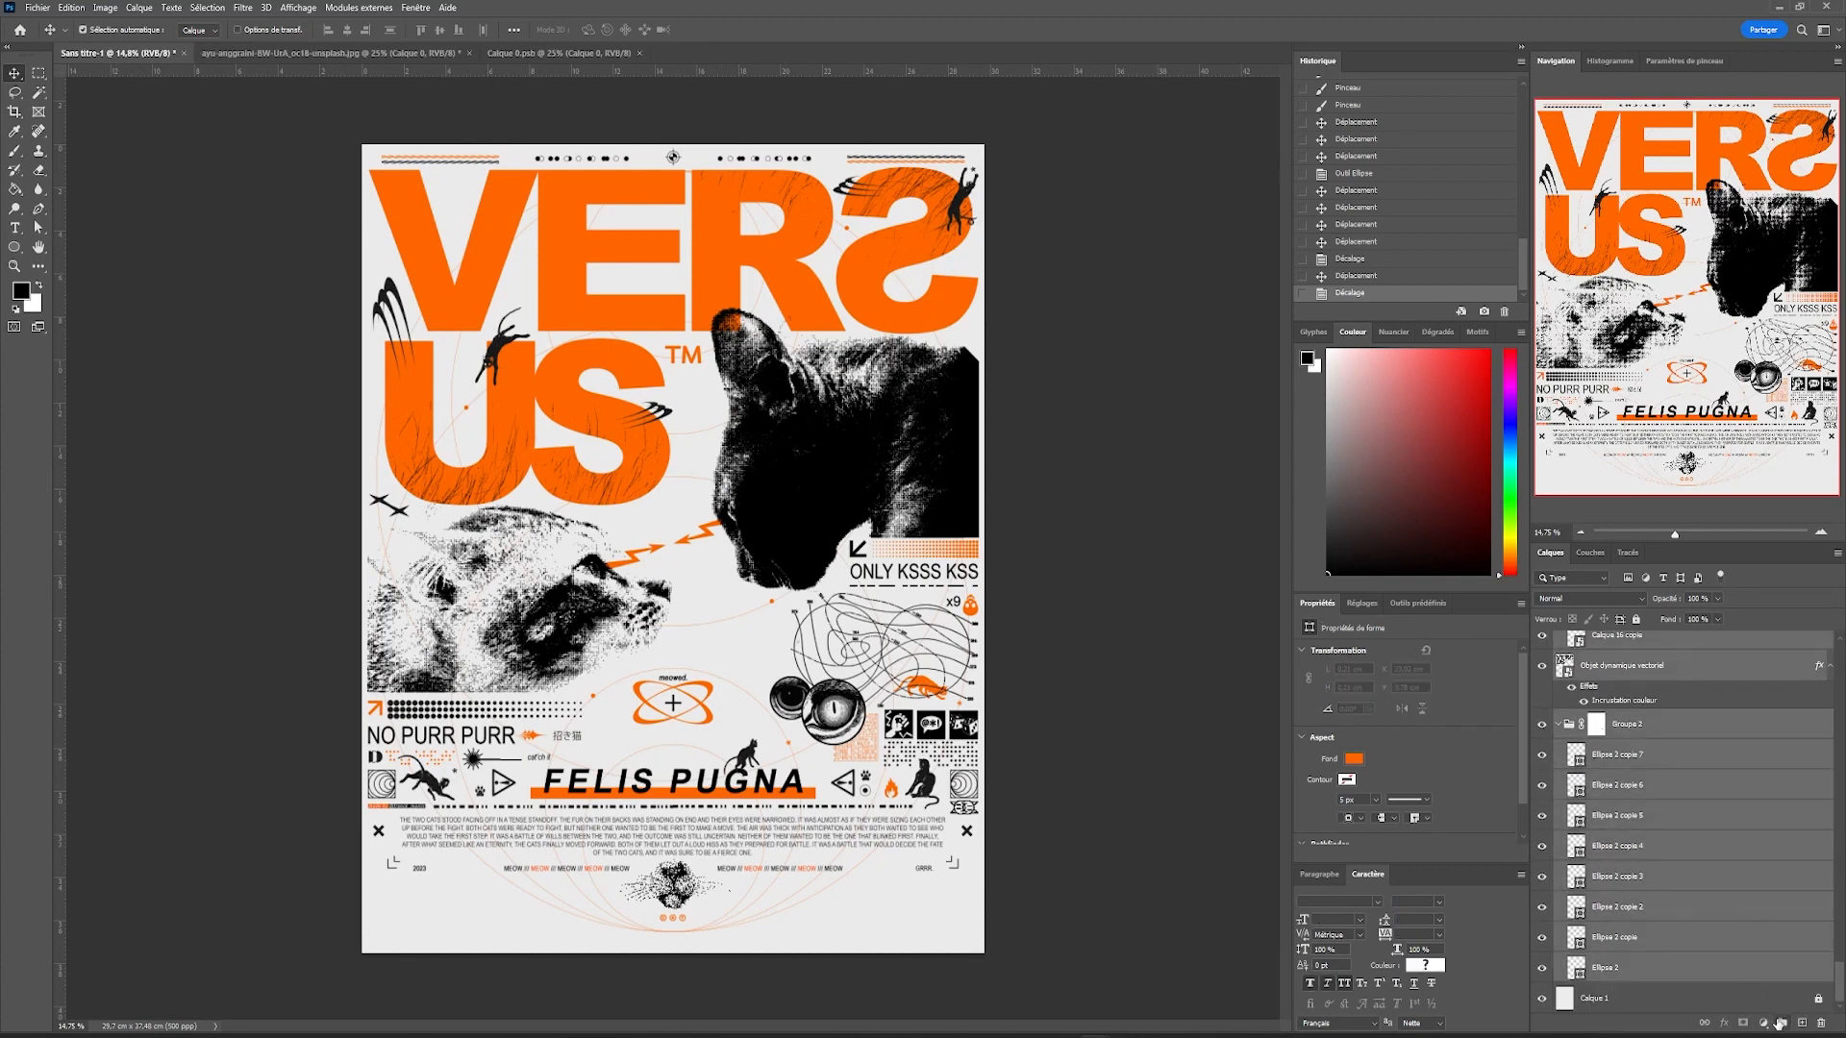
{"action": "left_click", "coordinate": [1779, 1023]}
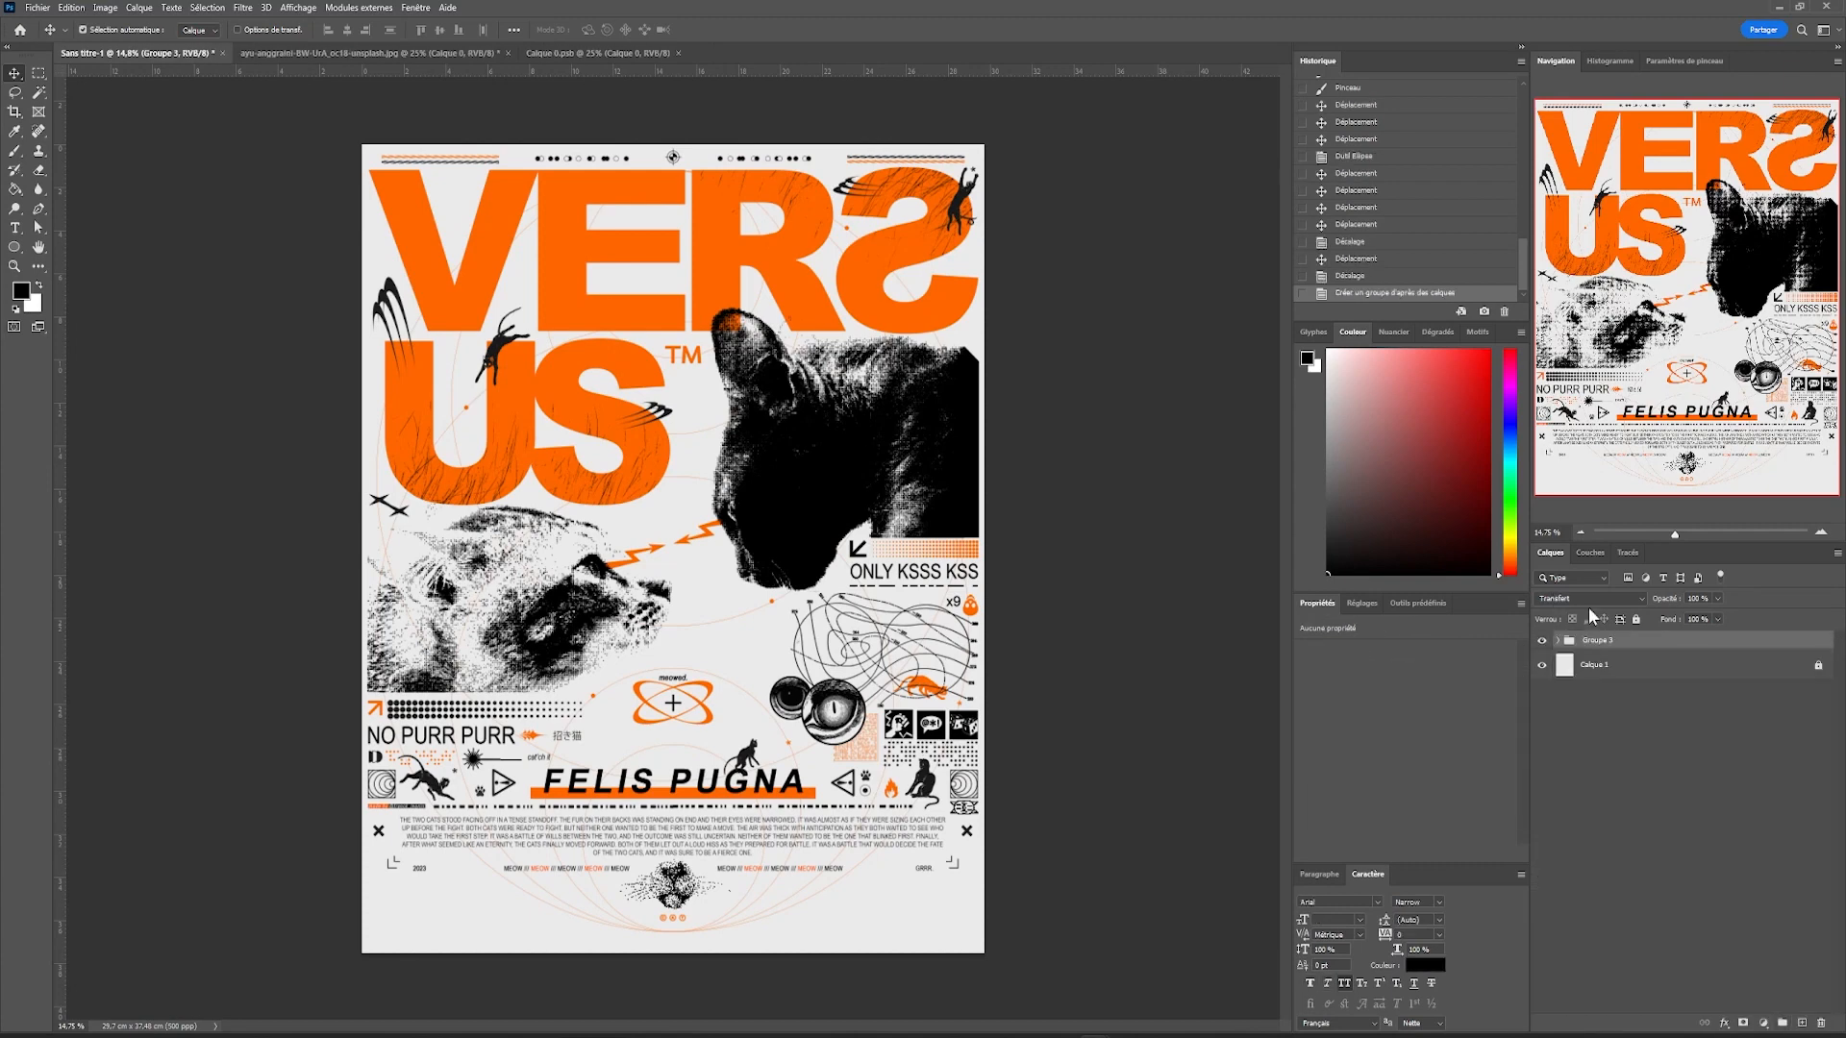
Step: Convert the poster group to a smart object and select the entire canvas
{"action": "right_click", "coordinate": [1628, 642]}
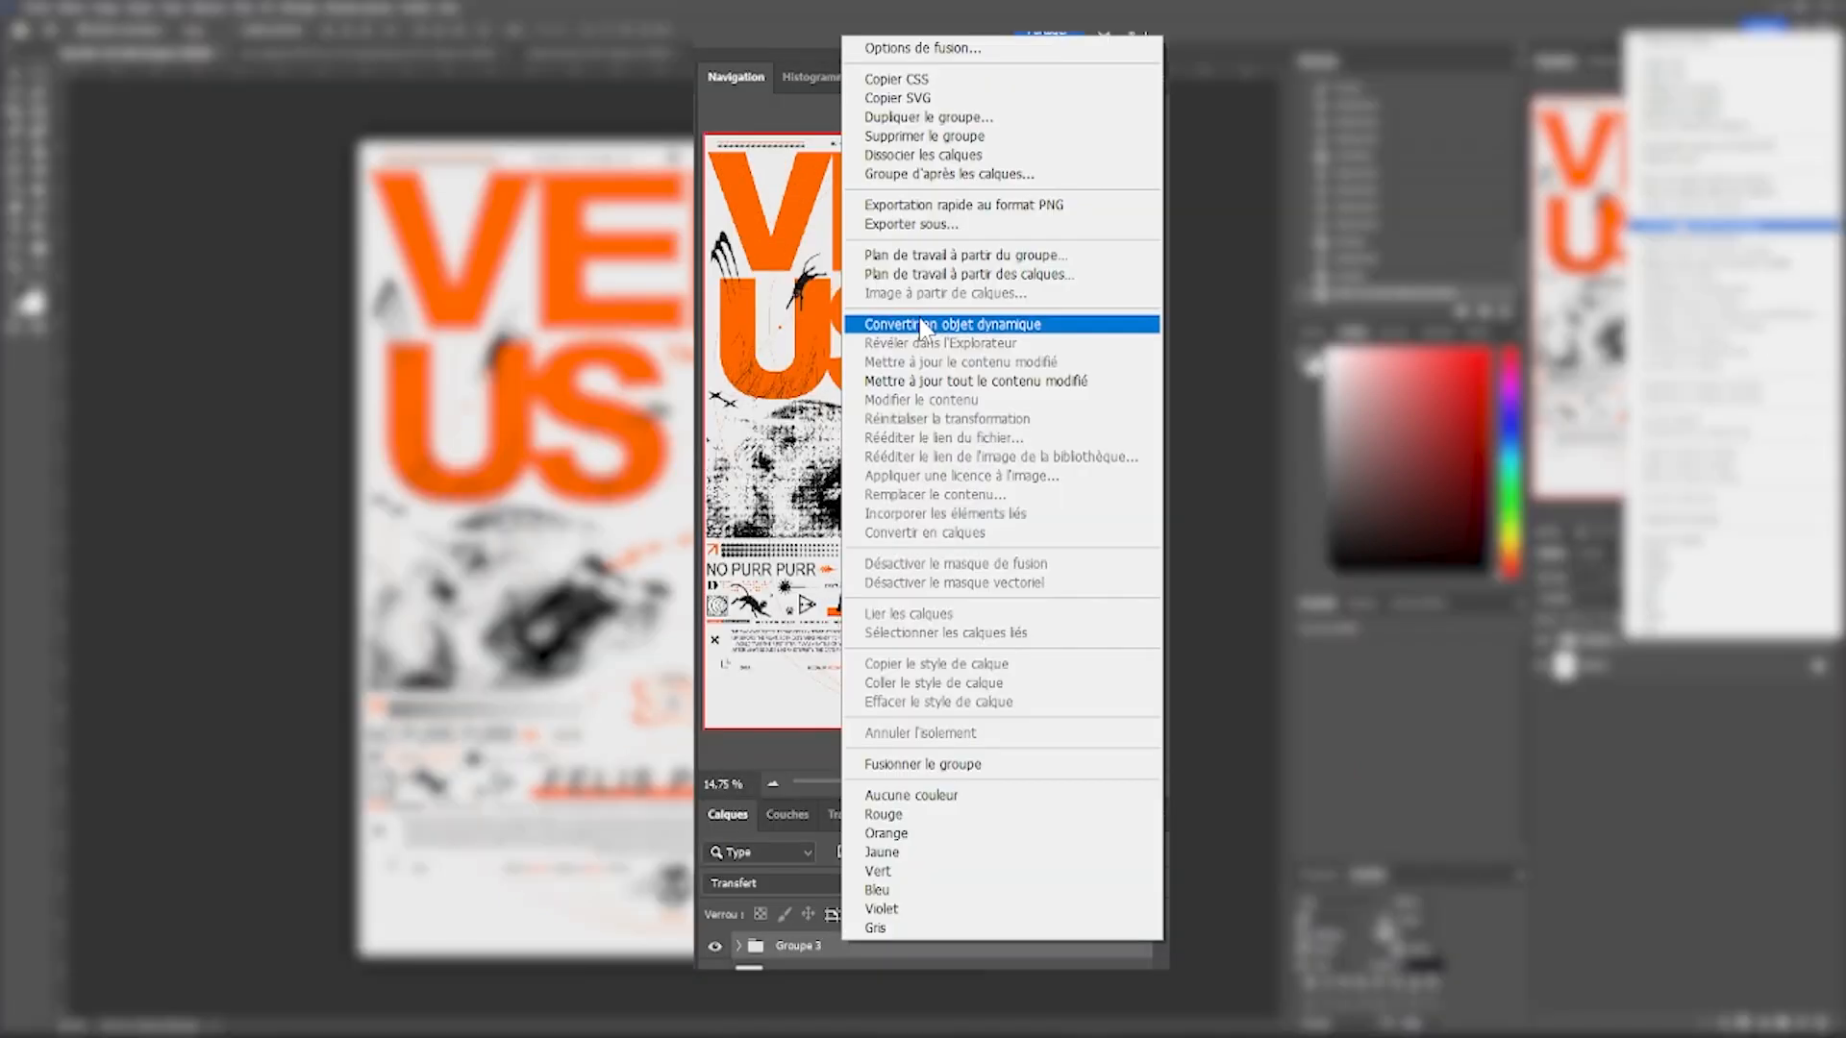
{"action": "left_click", "coordinate": [921, 326]}
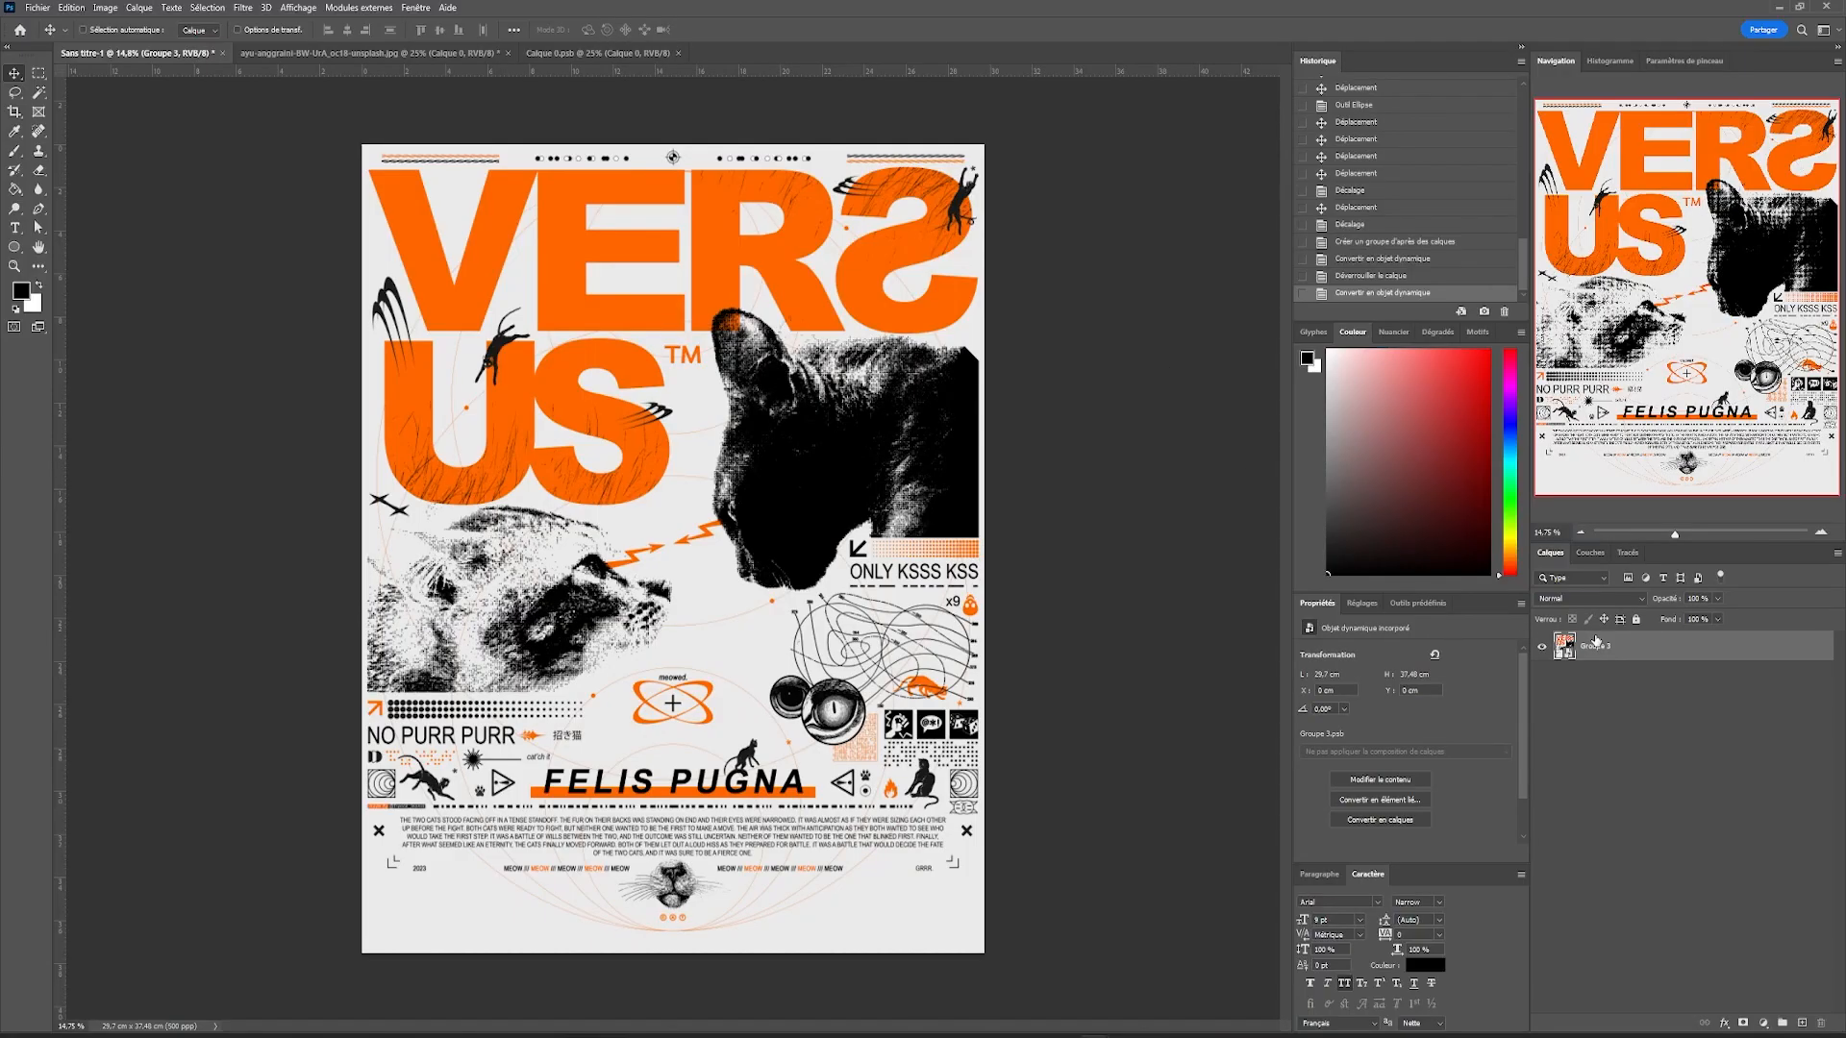
{"action": "key", "text": "ctrl+a"}
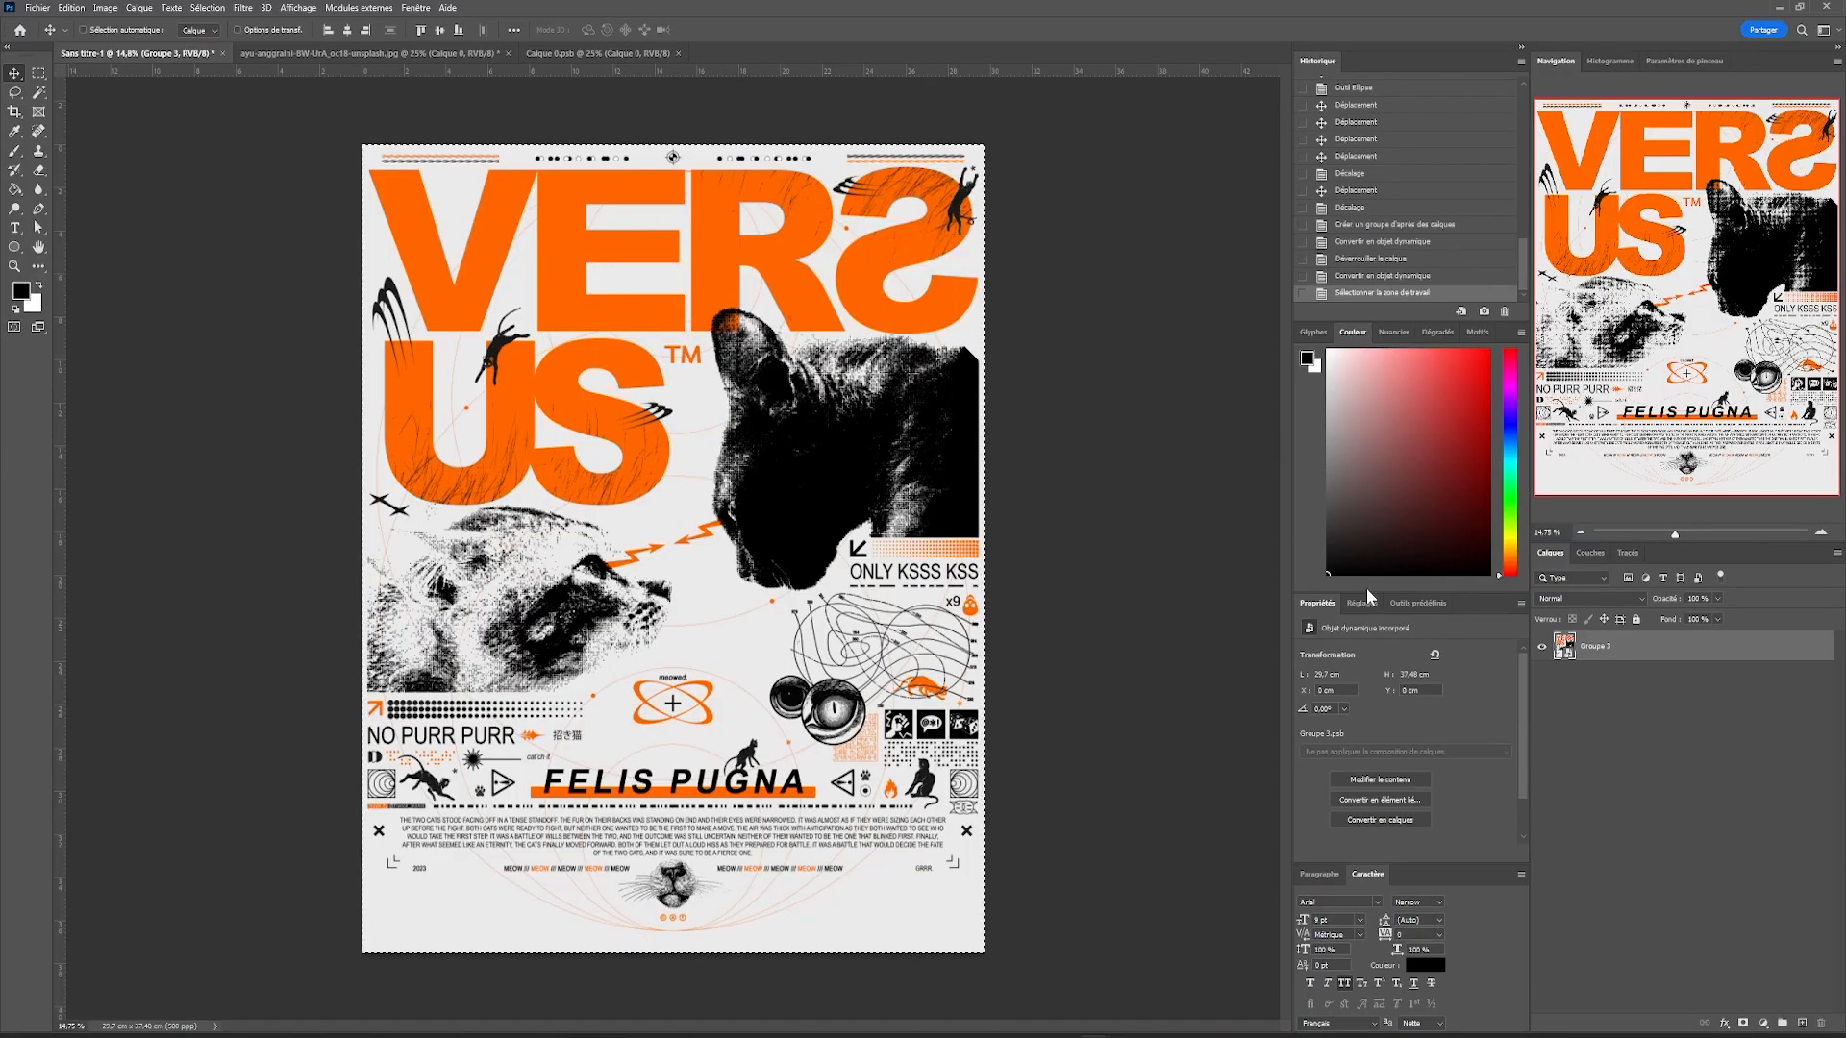
Step: Create a new document of 3000 × 3000 pixels at a resolution of 120 pixels per inch
{"action": "key", "text": "ctrl+n"}
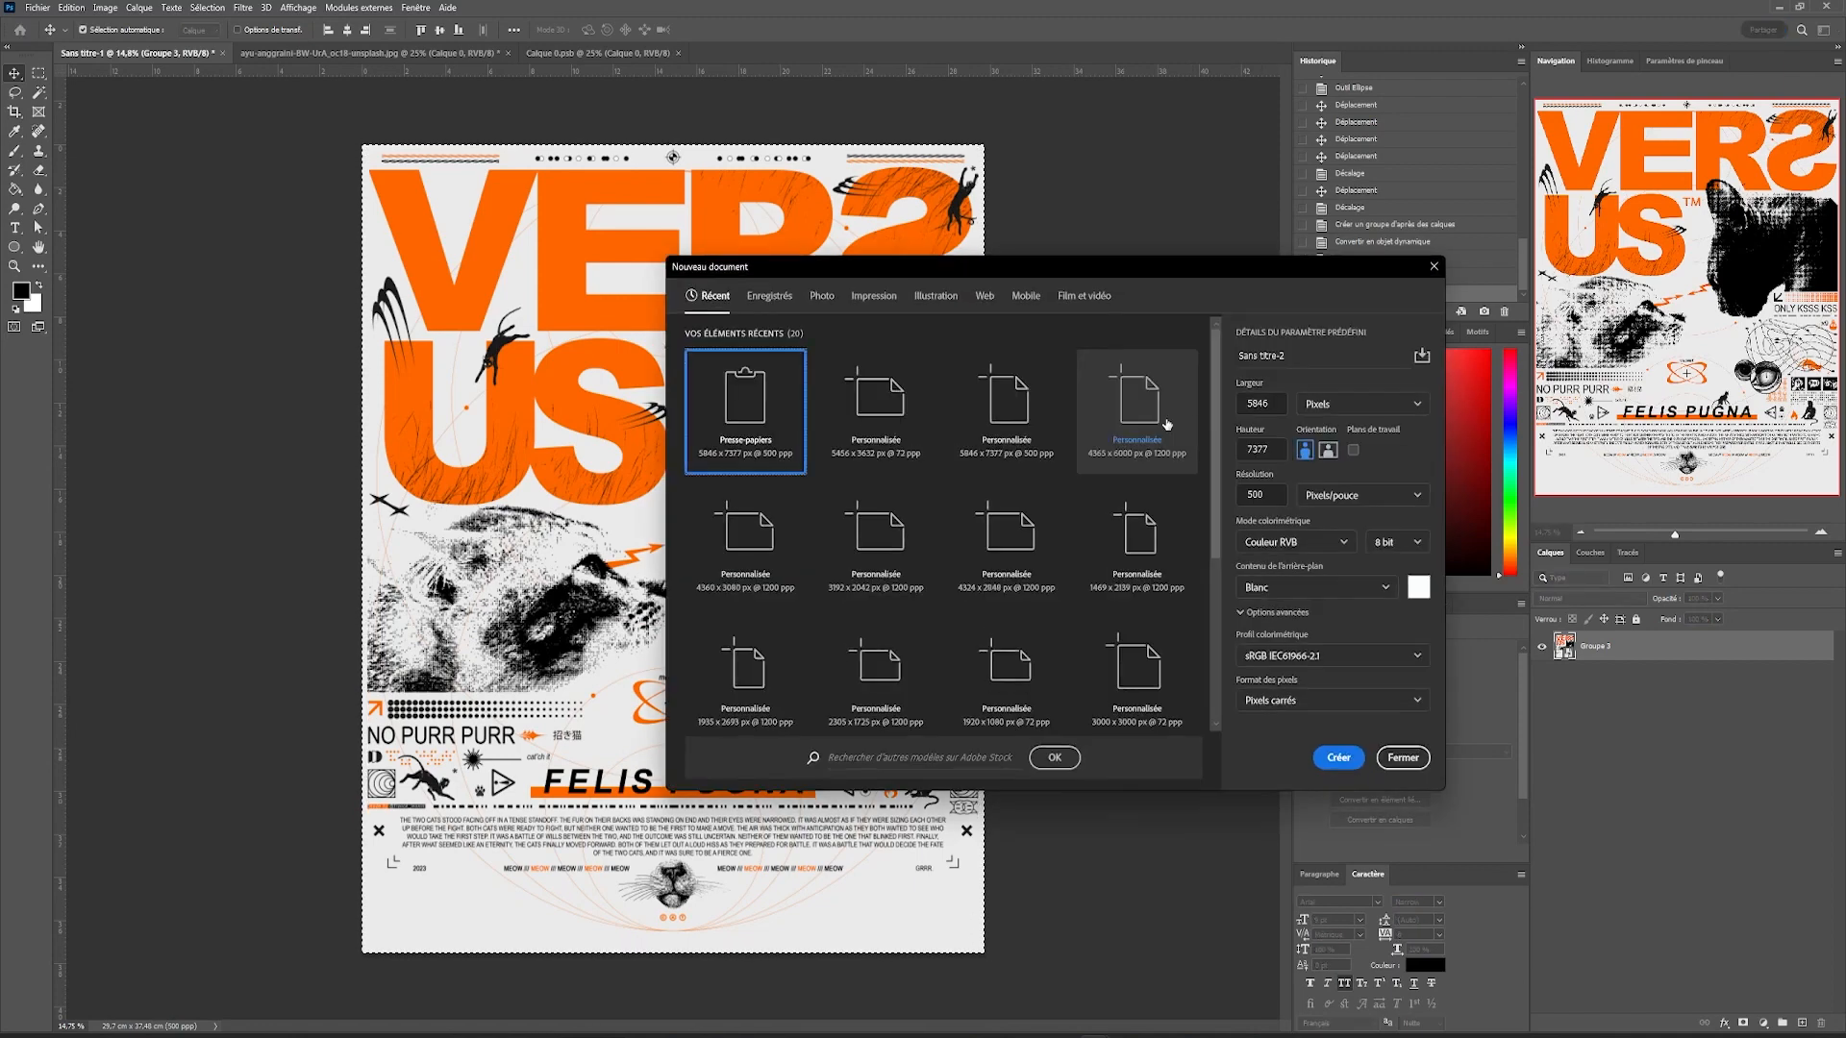
{"action": "key", "text": "Tab"}
{"action": "type", "text": "3000"}
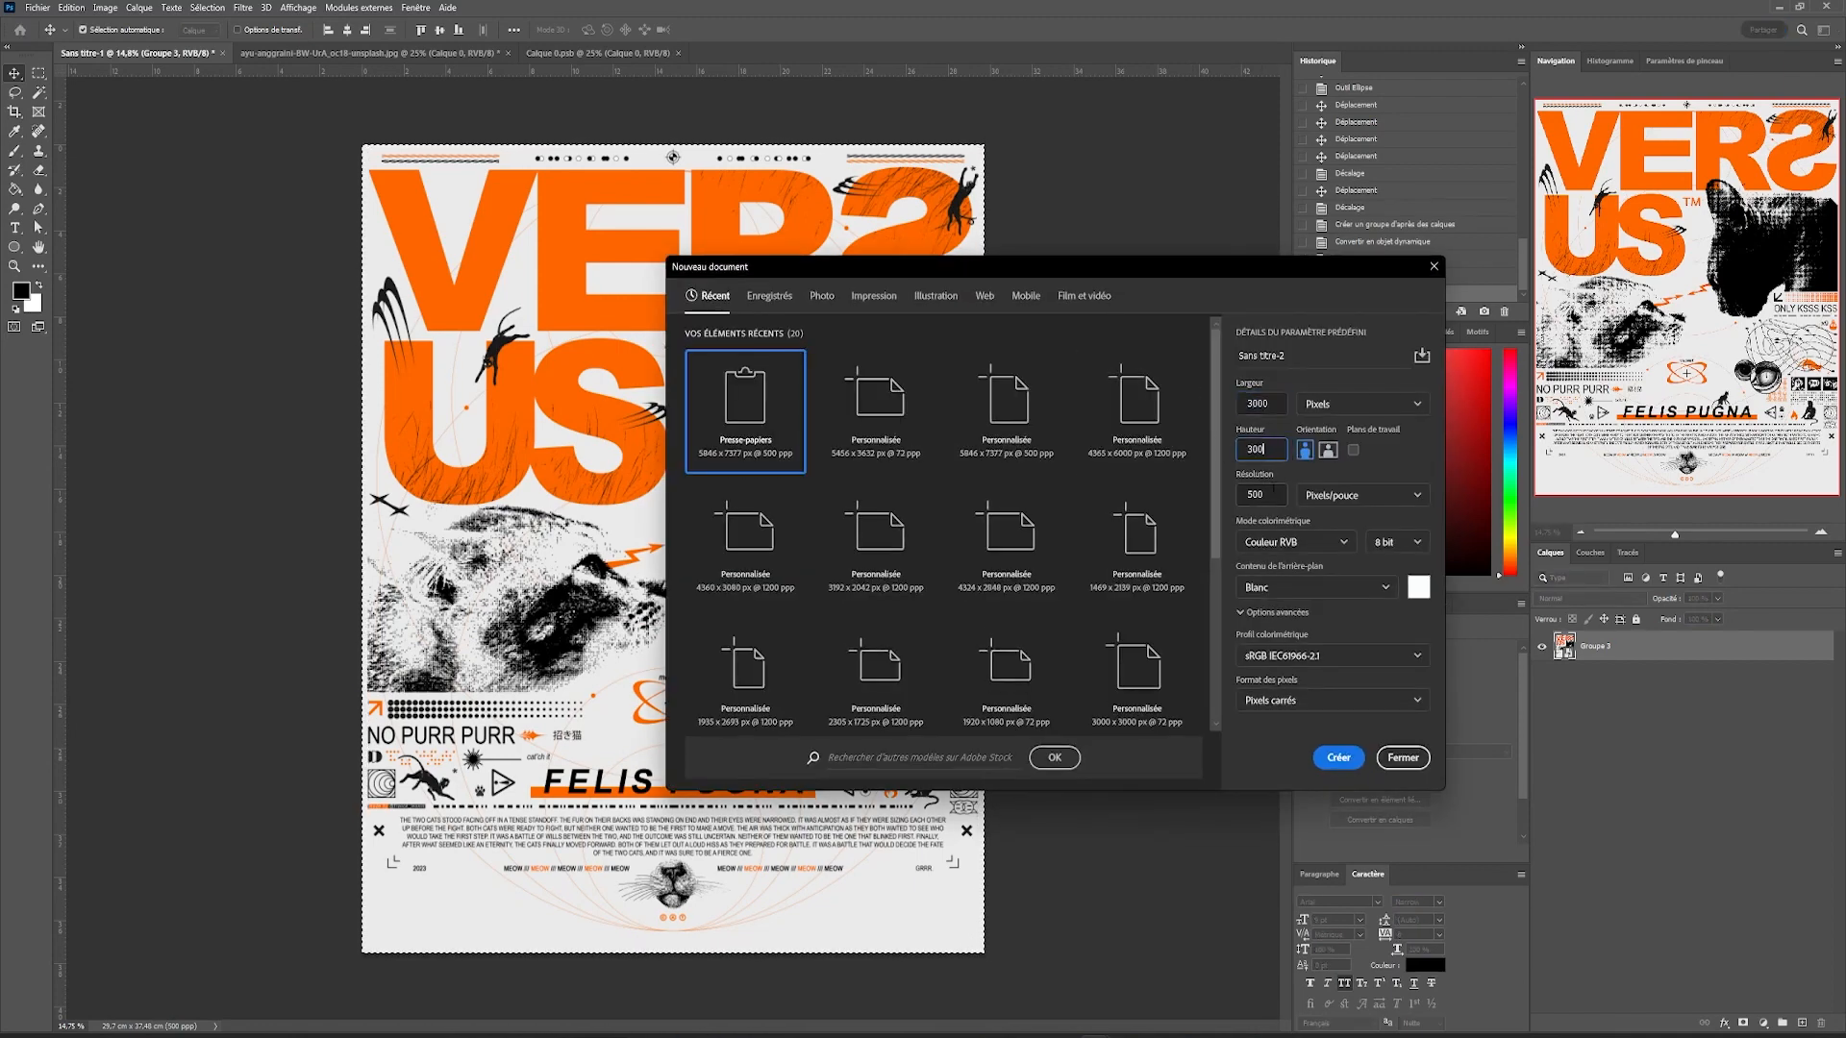
{"action": "key", "text": "Tab"}
{"action": "type", "text": "120"}
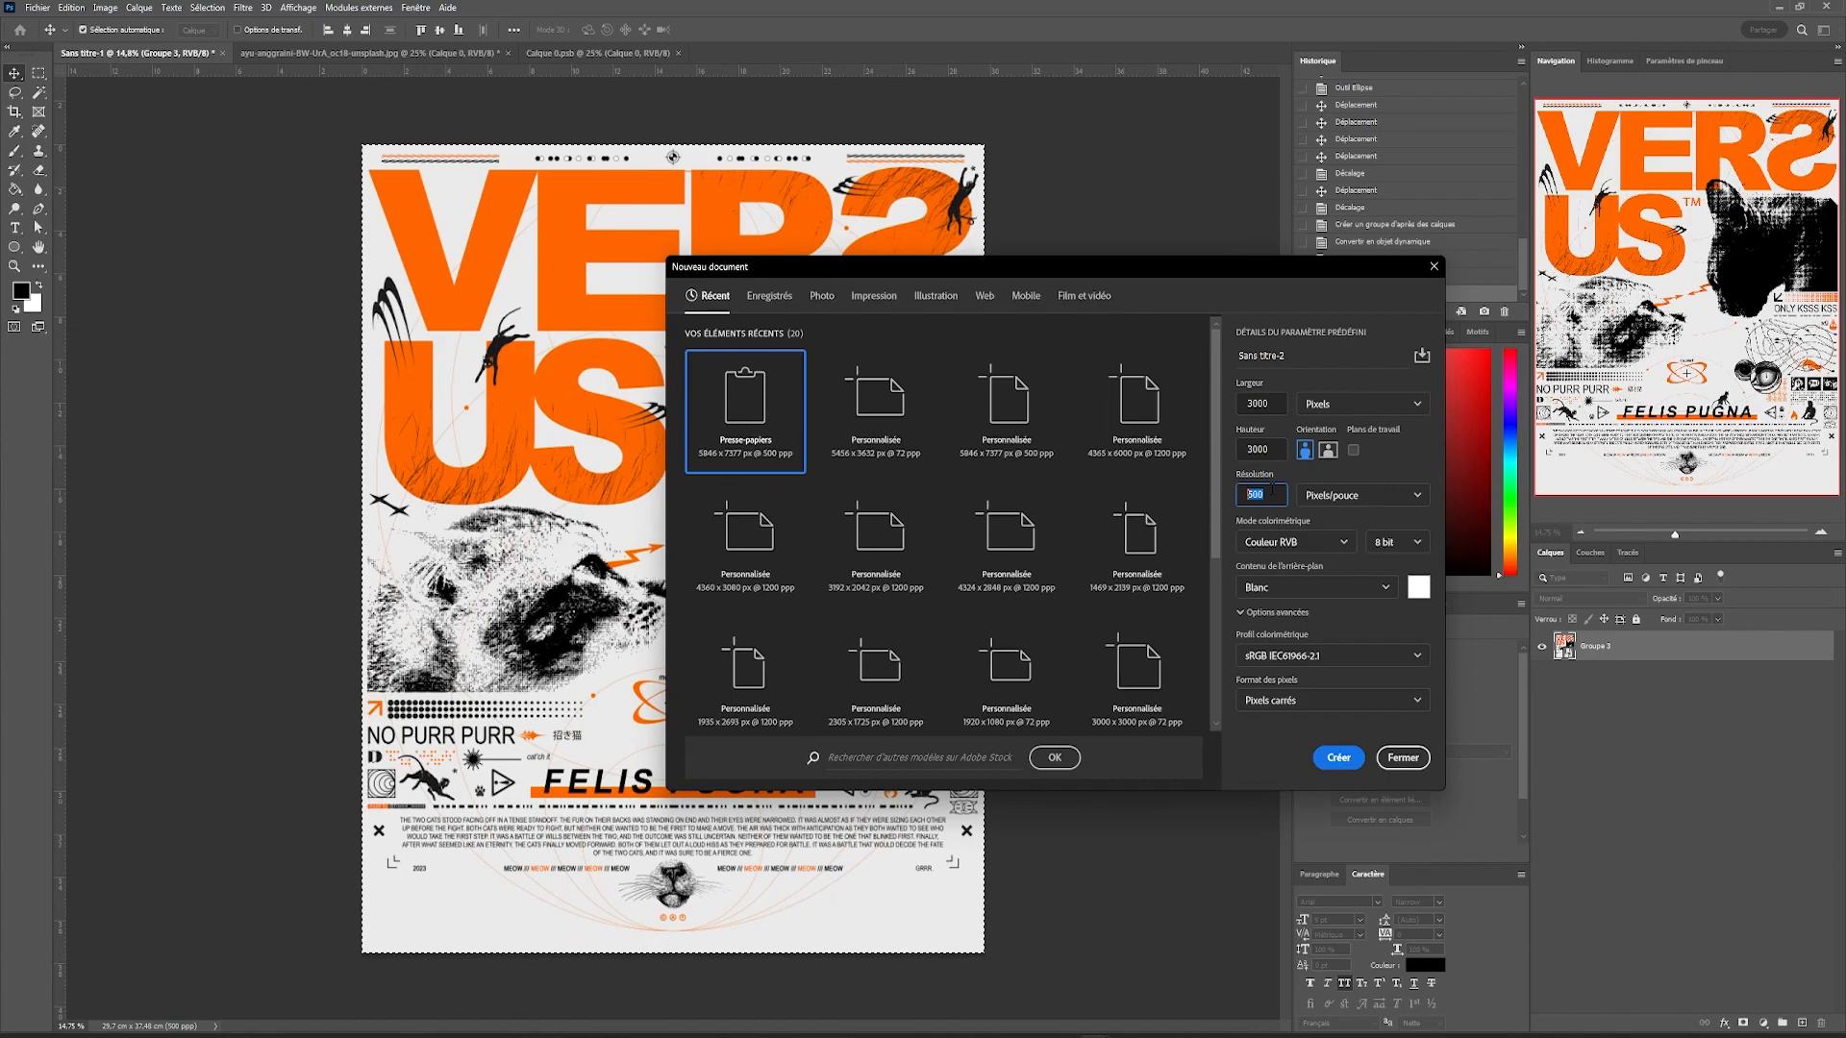
{"action": "key", "text": "Return"}
Step: Fill the background with black, paste the poster, and scale it down to sit centred on the canvas
{"action": "left_click", "coordinate": [603, 421]}
{"action": "key", "text": "ctrl+v"}
{"action": "key", "text": "ctrl+t"}
{"action": "left_click_drag", "start_coordinate": [1014, 179], "coordinate": [1013, 781]}
{"action": "left_click_drag", "start_coordinate": [1000, 846], "coordinate": [615, 116]}
{"action": "left_click_drag", "start_coordinate": [625, 690], "coordinate": [673, 817]}
{"action": "left_click_drag", "start_coordinate": [955, 491], "coordinate": [861, 489]}
{"action": "left_click_drag", "start_coordinate": [693, 465], "coordinate": [704, 513]}
{"action": "key", "text": "Return"}
Step: Draw a light rectangle covering the poster and round its two lower corners with a 250 px radius
{"action": "left_click_drag", "start_coordinate": [453, 250], "coordinate": [893, 822]}
{"action": "left_click", "coordinate": [1354, 755]}
{"action": "left_click", "coordinate": [1309, 827]}
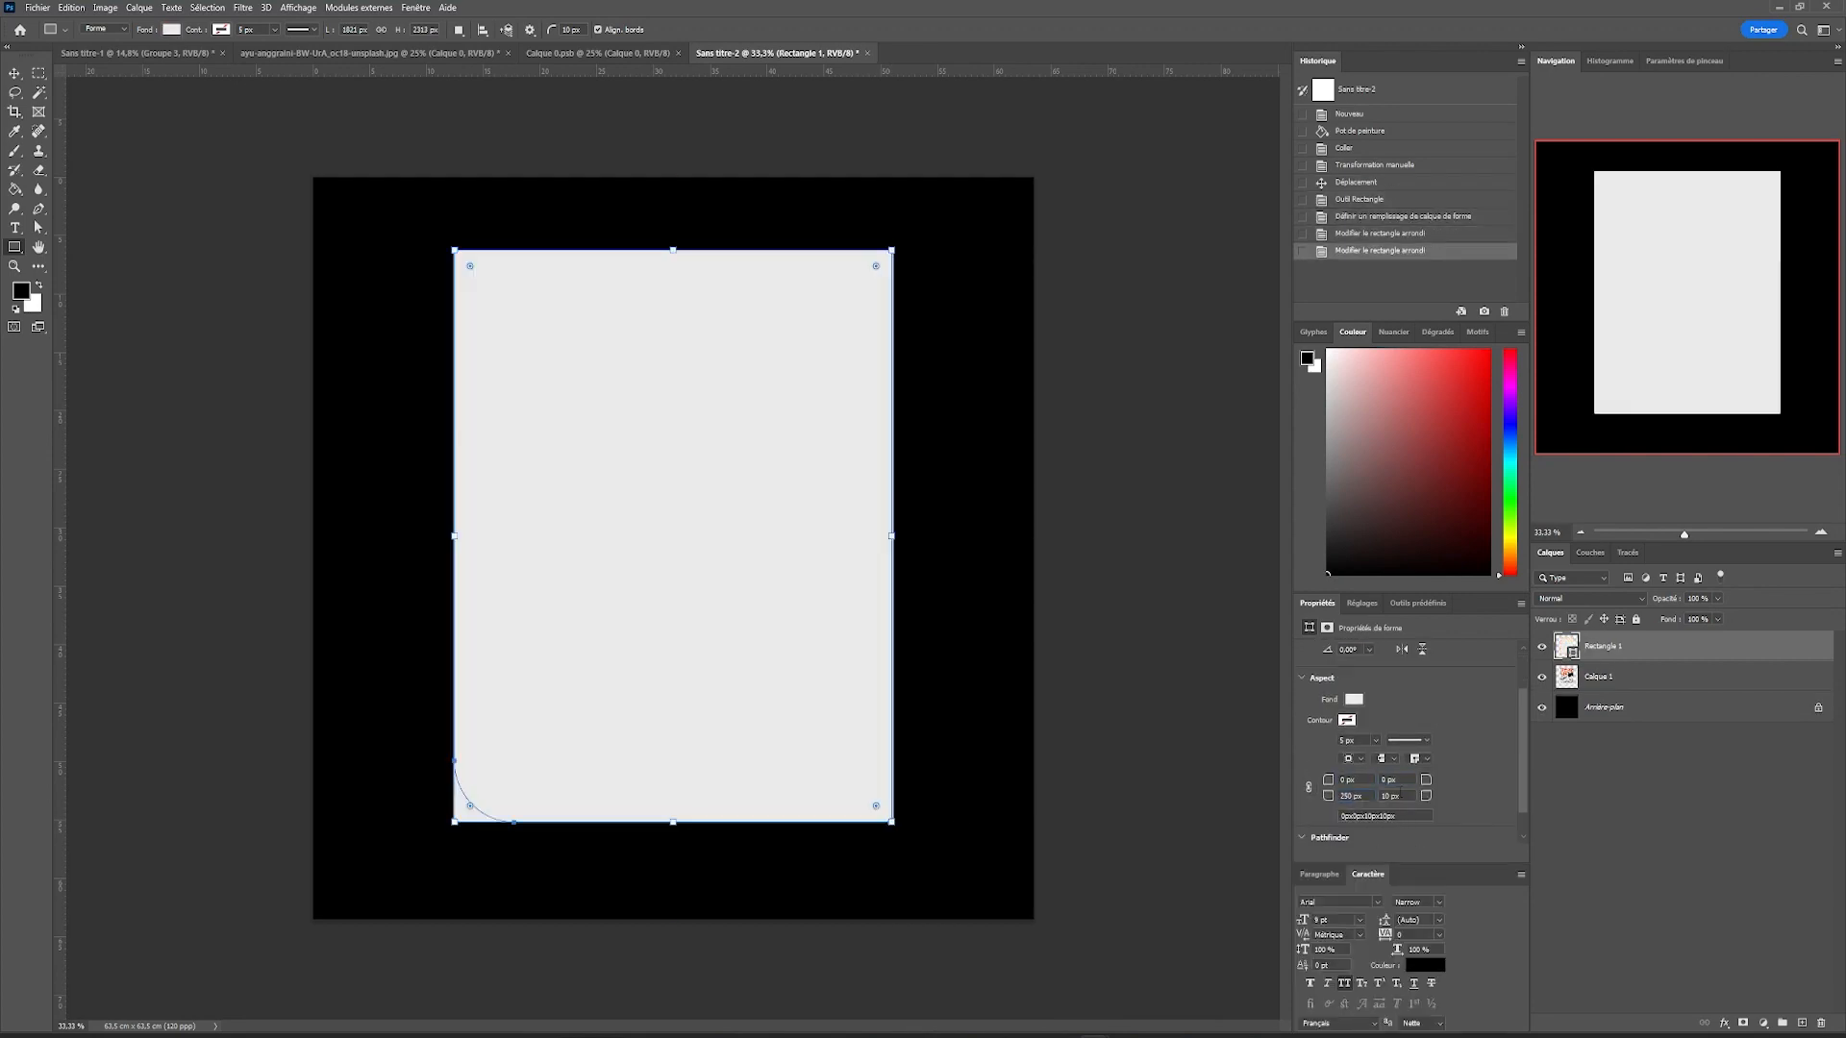
{"action": "left_click", "coordinate": [1354, 796]}
{"action": "type", "text": "250"}
Step: Adjust the rounded rectangle to the poster's edges and shift the masked poster slightly down
{"action": "key", "text": "ctrl+t"}
{"action": "left_click_drag", "start_coordinate": [893, 535], "coordinate": [896, 534]}
{"action": "left_click_drag", "start_coordinate": [680, 822], "coordinate": [680, 816]}
{"action": "key", "text": "Return"}
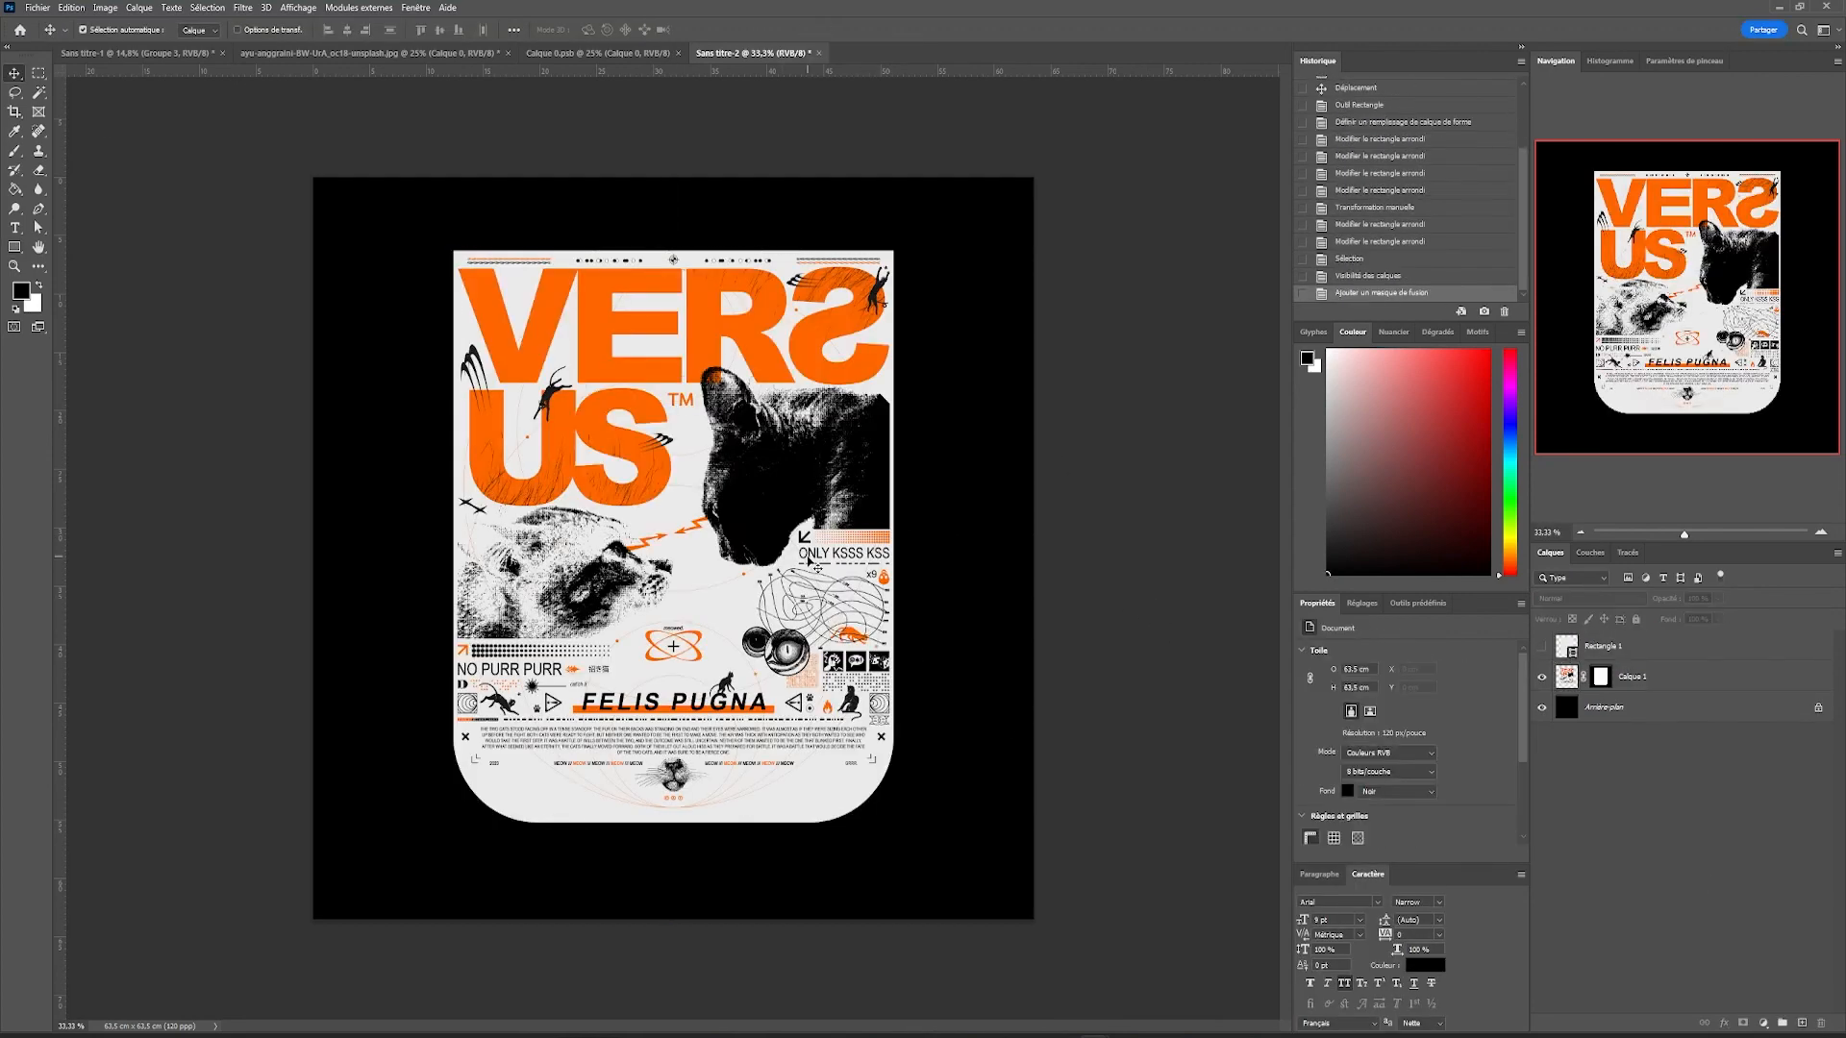
{"action": "left_click_drag", "start_coordinate": [811, 563], "coordinate": [811, 574]}
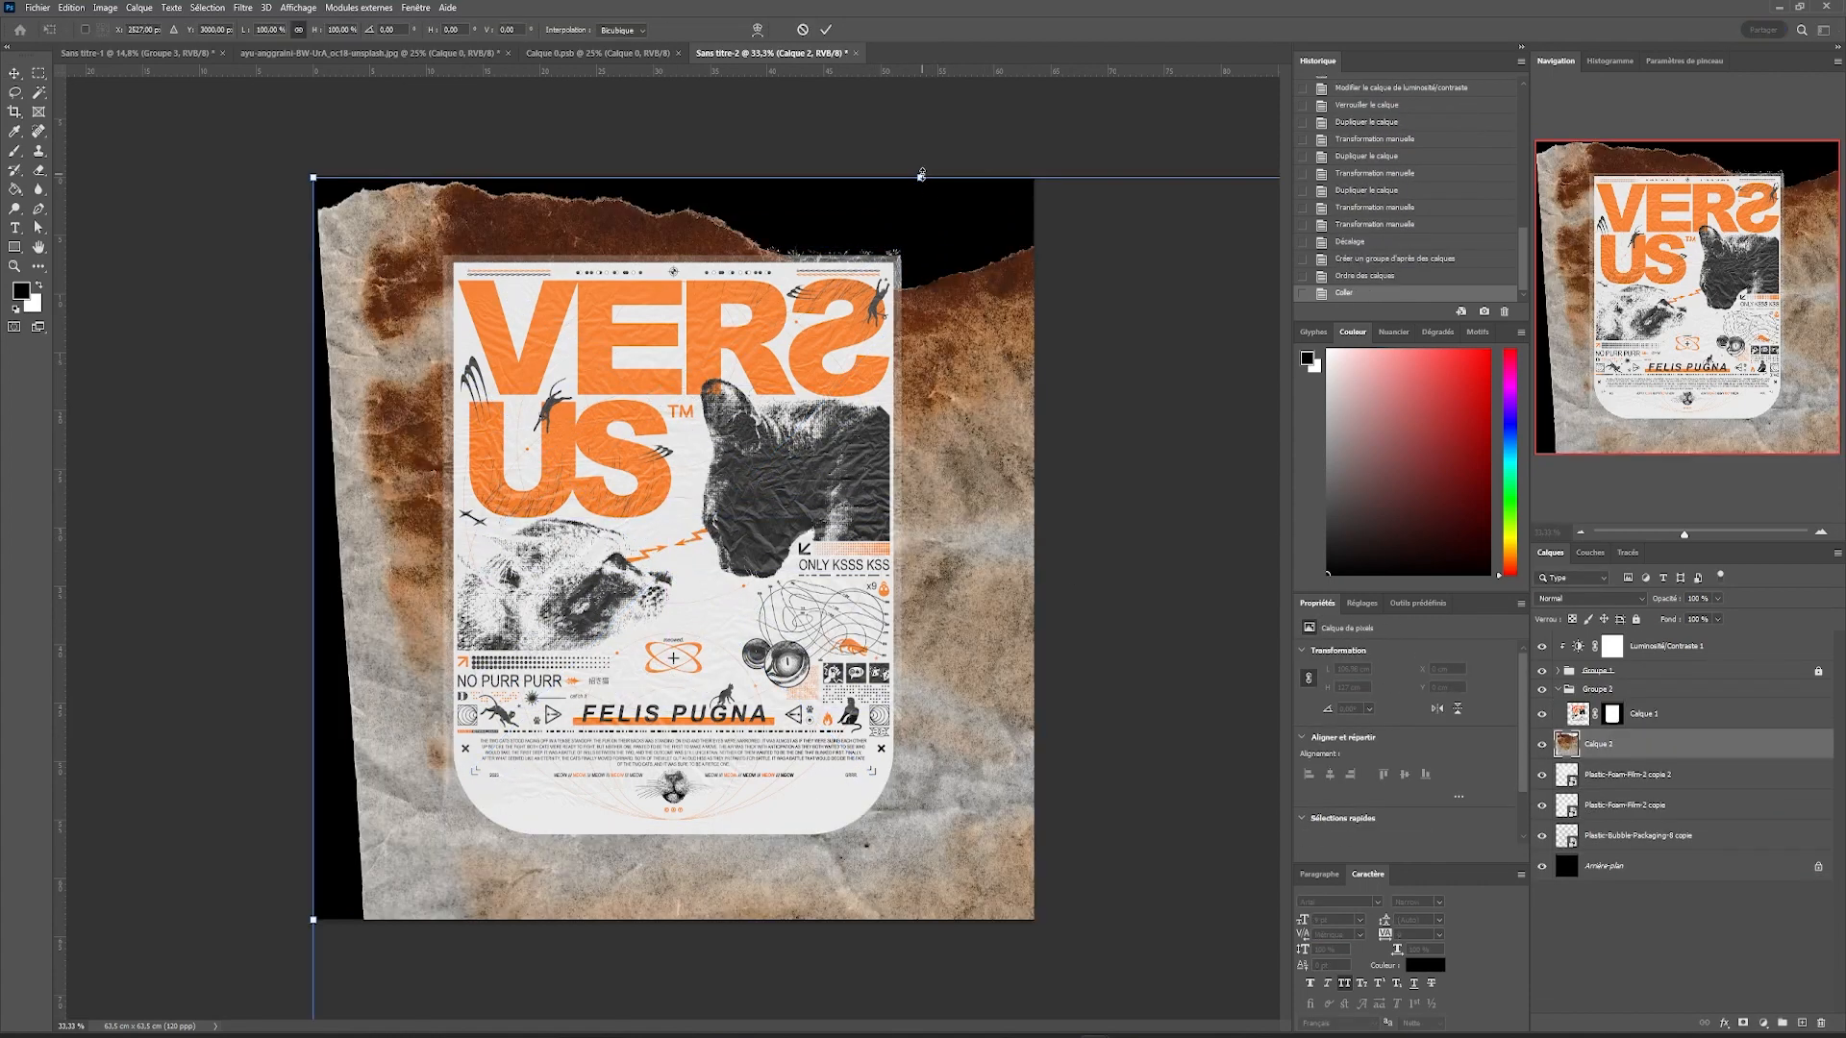
Step: Scale the pasted torn paper to about 24 cm wide near the poster's lower edge and move its layer above Groupe 2
{"action": "left_click_drag", "start_coordinate": [921, 177], "coordinate": [921, 777]}
{"action": "left_click_drag", "start_coordinate": [980, 787], "coordinate": [826, 723]}
{"action": "left_click_drag", "start_coordinate": [1697, 749], "coordinate": [1654, 681]}
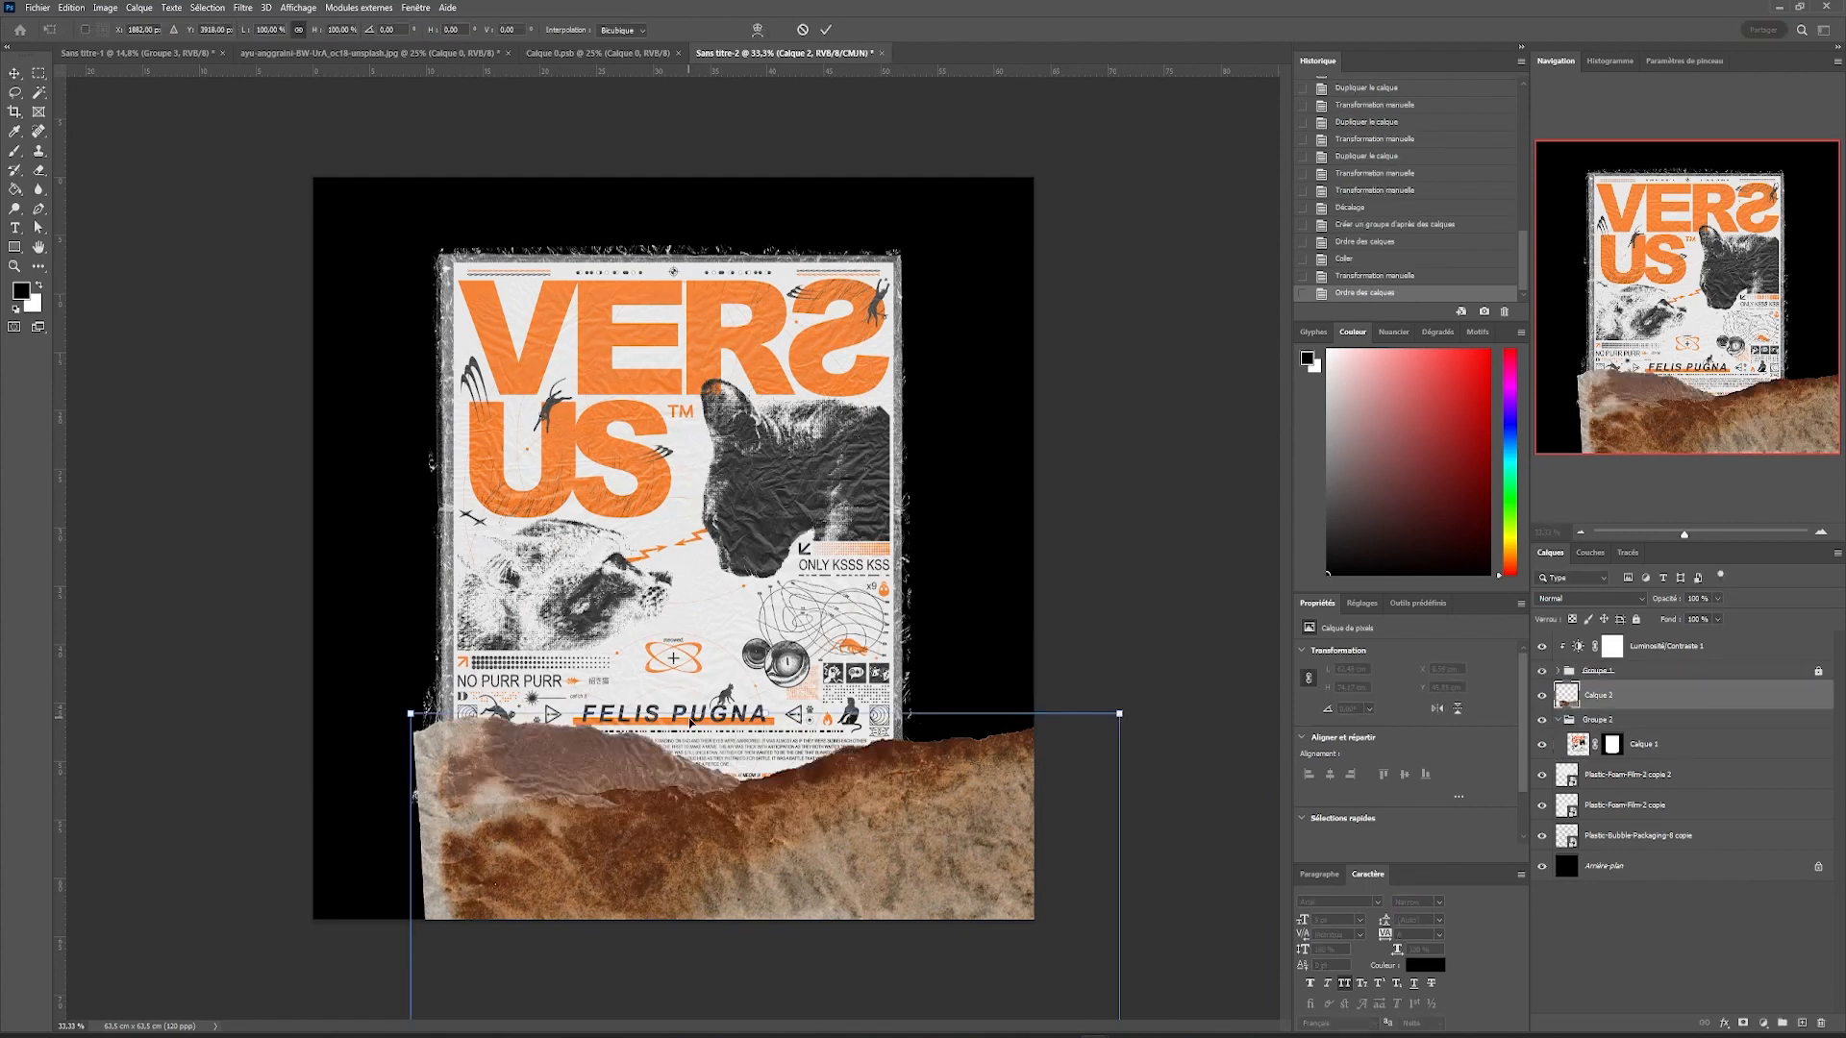
{"action": "left_click_drag", "start_coordinate": [689, 721], "coordinate": [674, 616]}
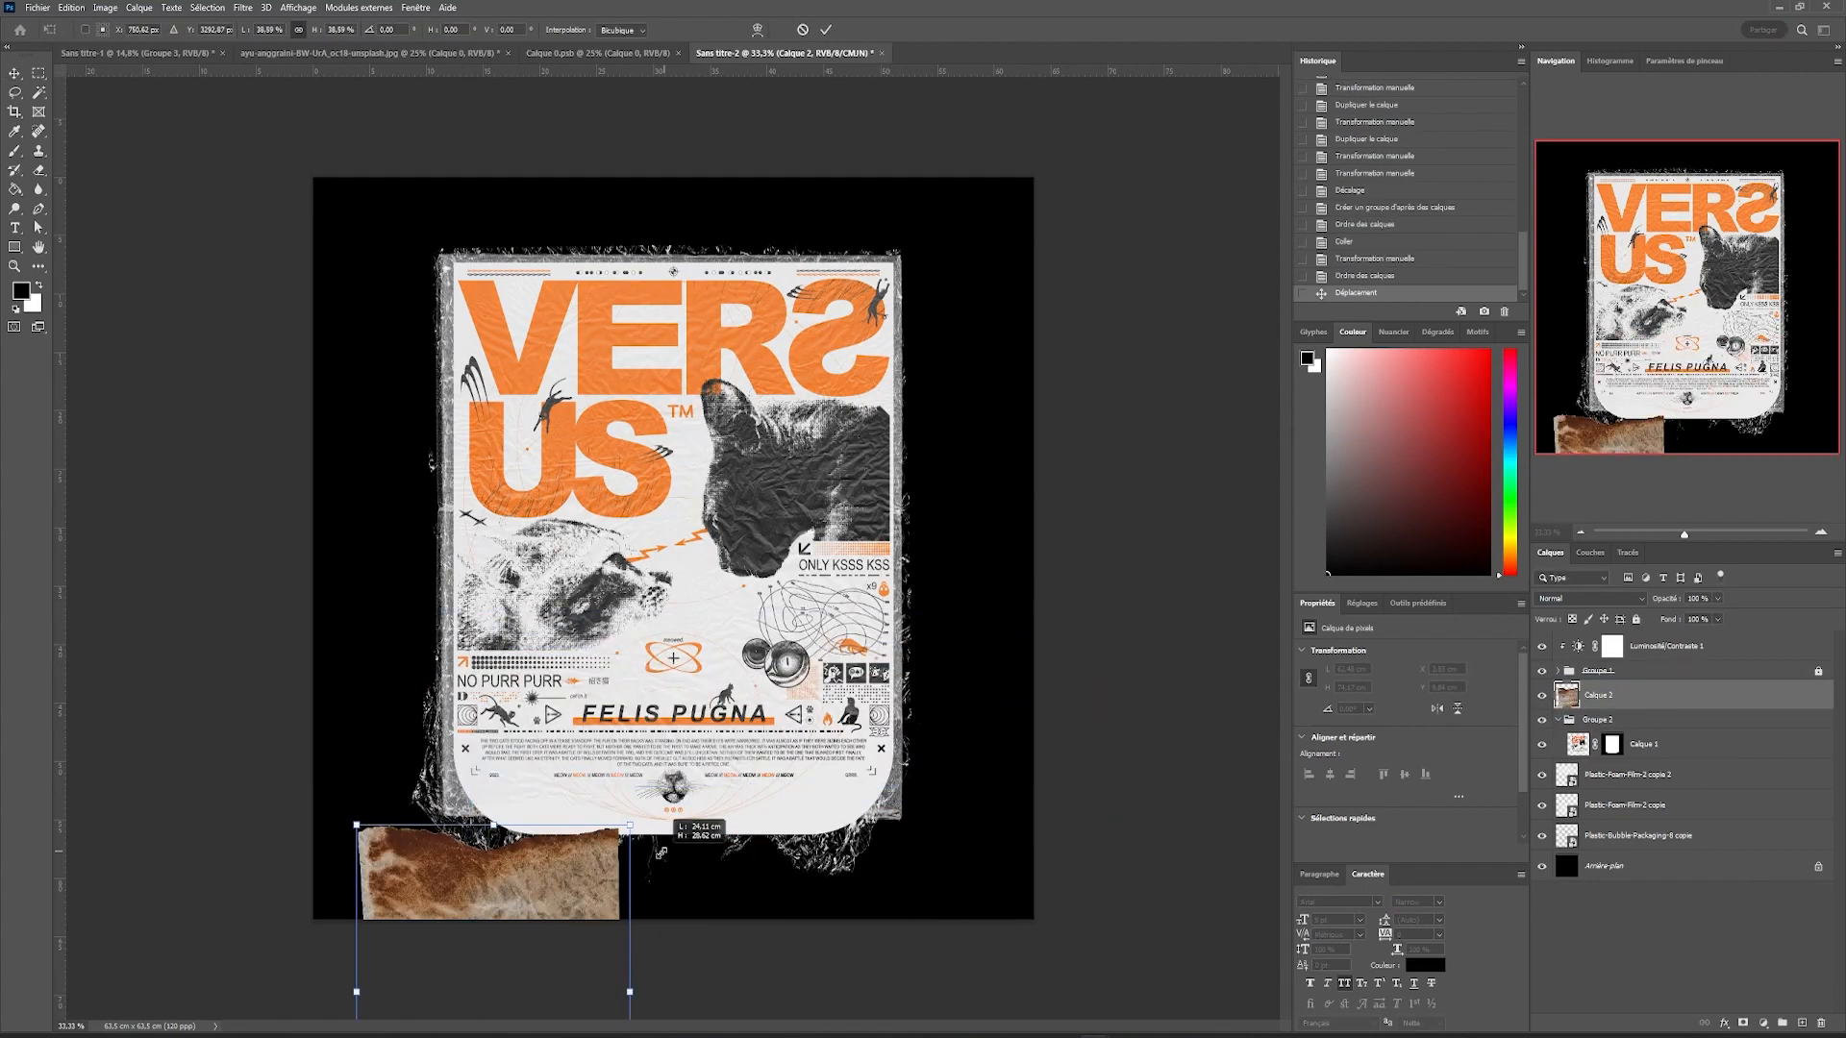
Step: Flip the torn paper horizontally, rotate it slightly, and place it over the poster's lower right corner
{"action": "right_click", "coordinate": [613, 857]}
{"action": "left_click_drag", "start_coordinate": [658, 846], "coordinate": [850, 853]}
{"action": "left_click", "coordinate": [712, 837]}
{"action": "left_click_drag", "start_coordinate": [904, 798], "coordinate": [906, 753]}
{"action": "mouse_move", "coordinate": [847, 822]}
{"action": "left_mouse_down"}
{"action": "mouse_move", "coordinate": [818, 852]}
{"action": "mouse_move", "coordinate": [833, 852]}
{"action": "left_mouse_up"}
{"action": "key", "text": "Return"}
Step: Duplicate the torn paper layer, flip the copy horizontally, and place it over the poster's lower left corner
{"action": "left_click_drag", "start_coordinate": [1718, 696], "coordinate": [1801, 1022]}
{"action": "key", "text": "ctrl+t"}
{"action": "right_click", "coordinate": [792, 834]}
{"action": "left_click", "coordinate": [892, 815]}
{"action": "left_click_drag", "start_coordinate": [834, 841], "coordinate": [673, 815]}
{"action": "key", "text": "Return"}
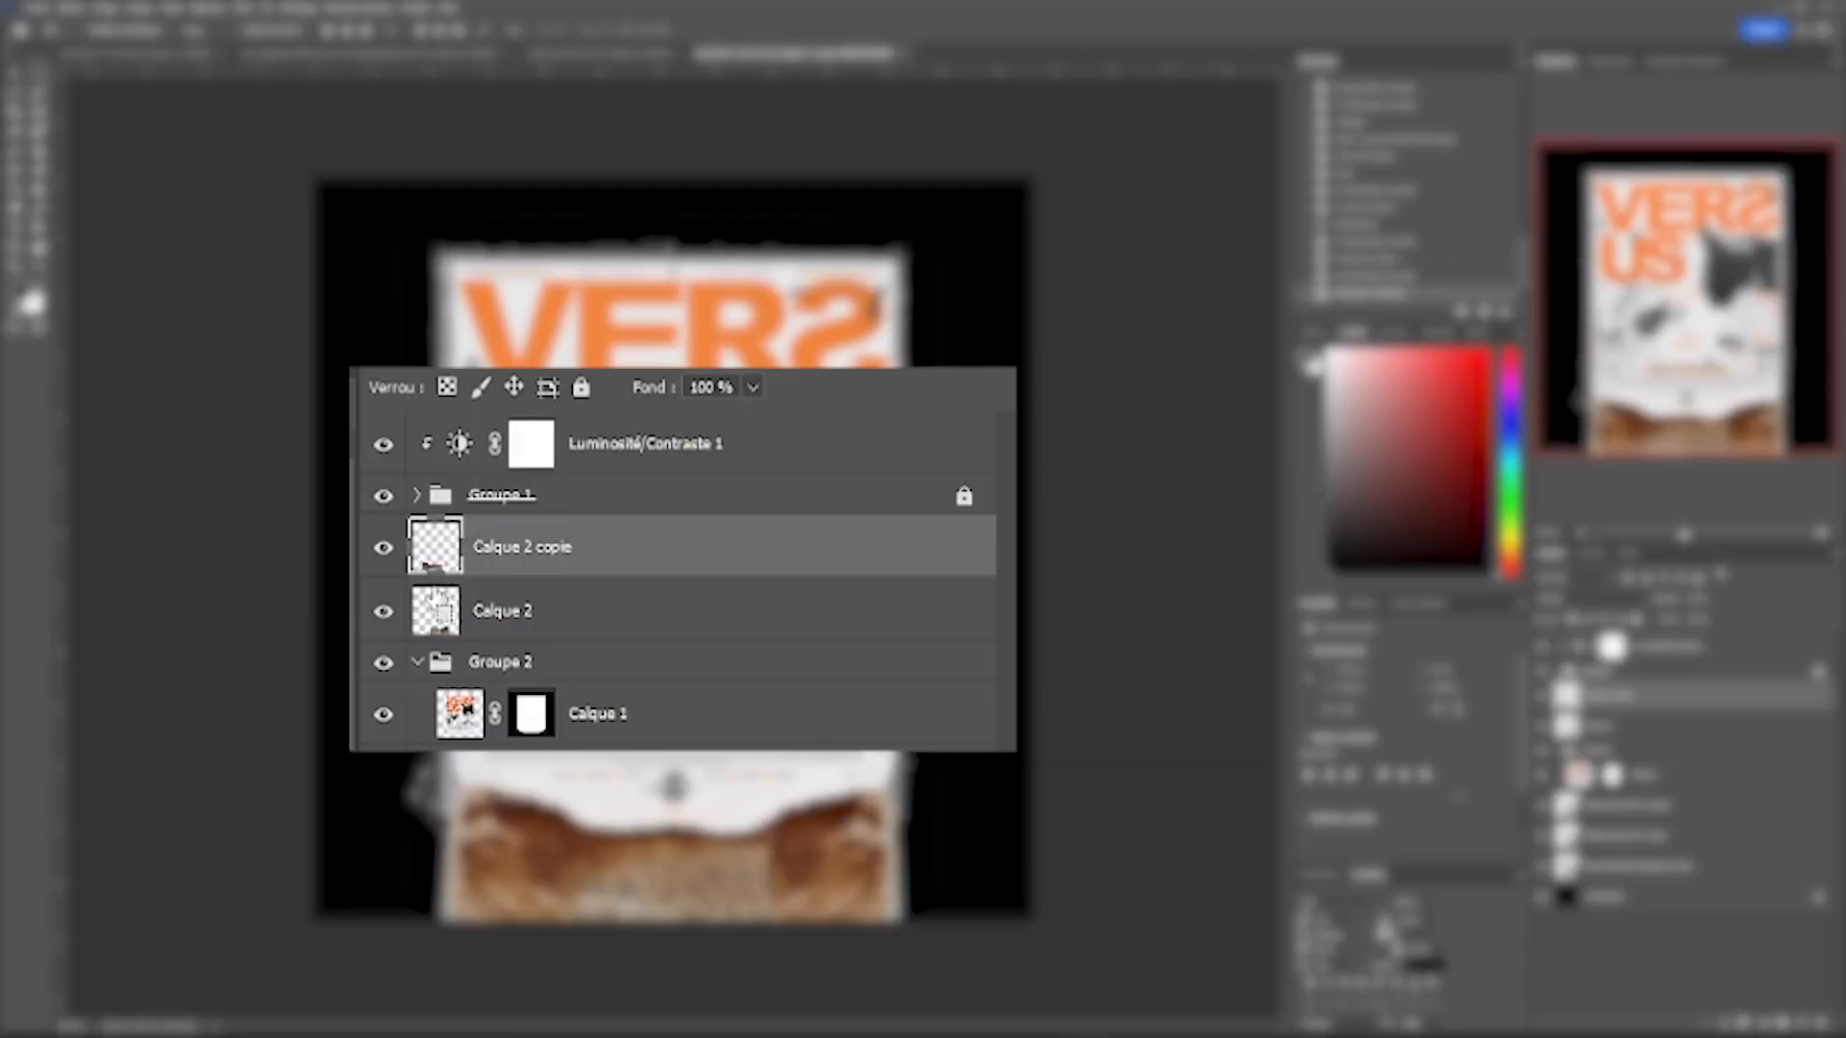
Step: Load the combined outlines of both torn paper layers as a selection, hide the two layers, and make Groupe 2 active
{"action": "left_click", "coordinate": [437, 620], "text": "ctrl+shift"}
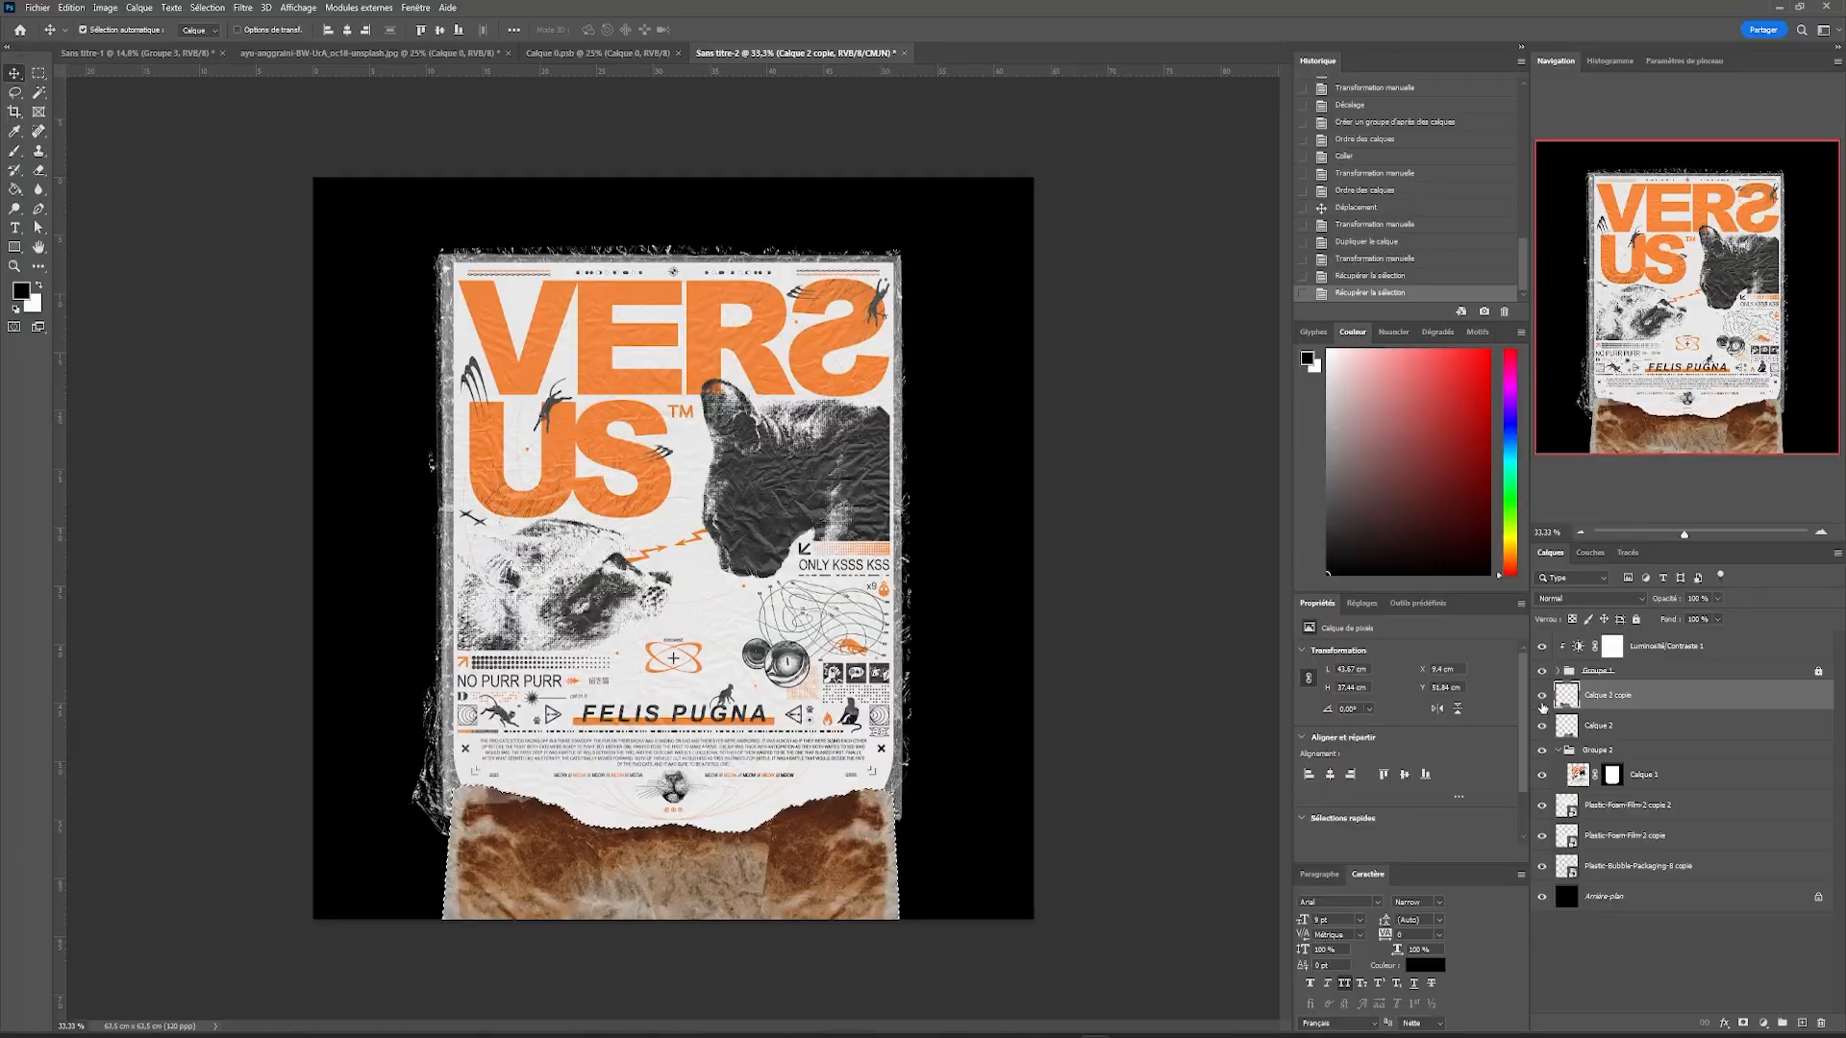
{"action": "left_click_drag", "start_coordinate": [1542, 696], "coordinate": [1542, 726]}
{"action": "left_click", "coordinate": [1617, 752]}
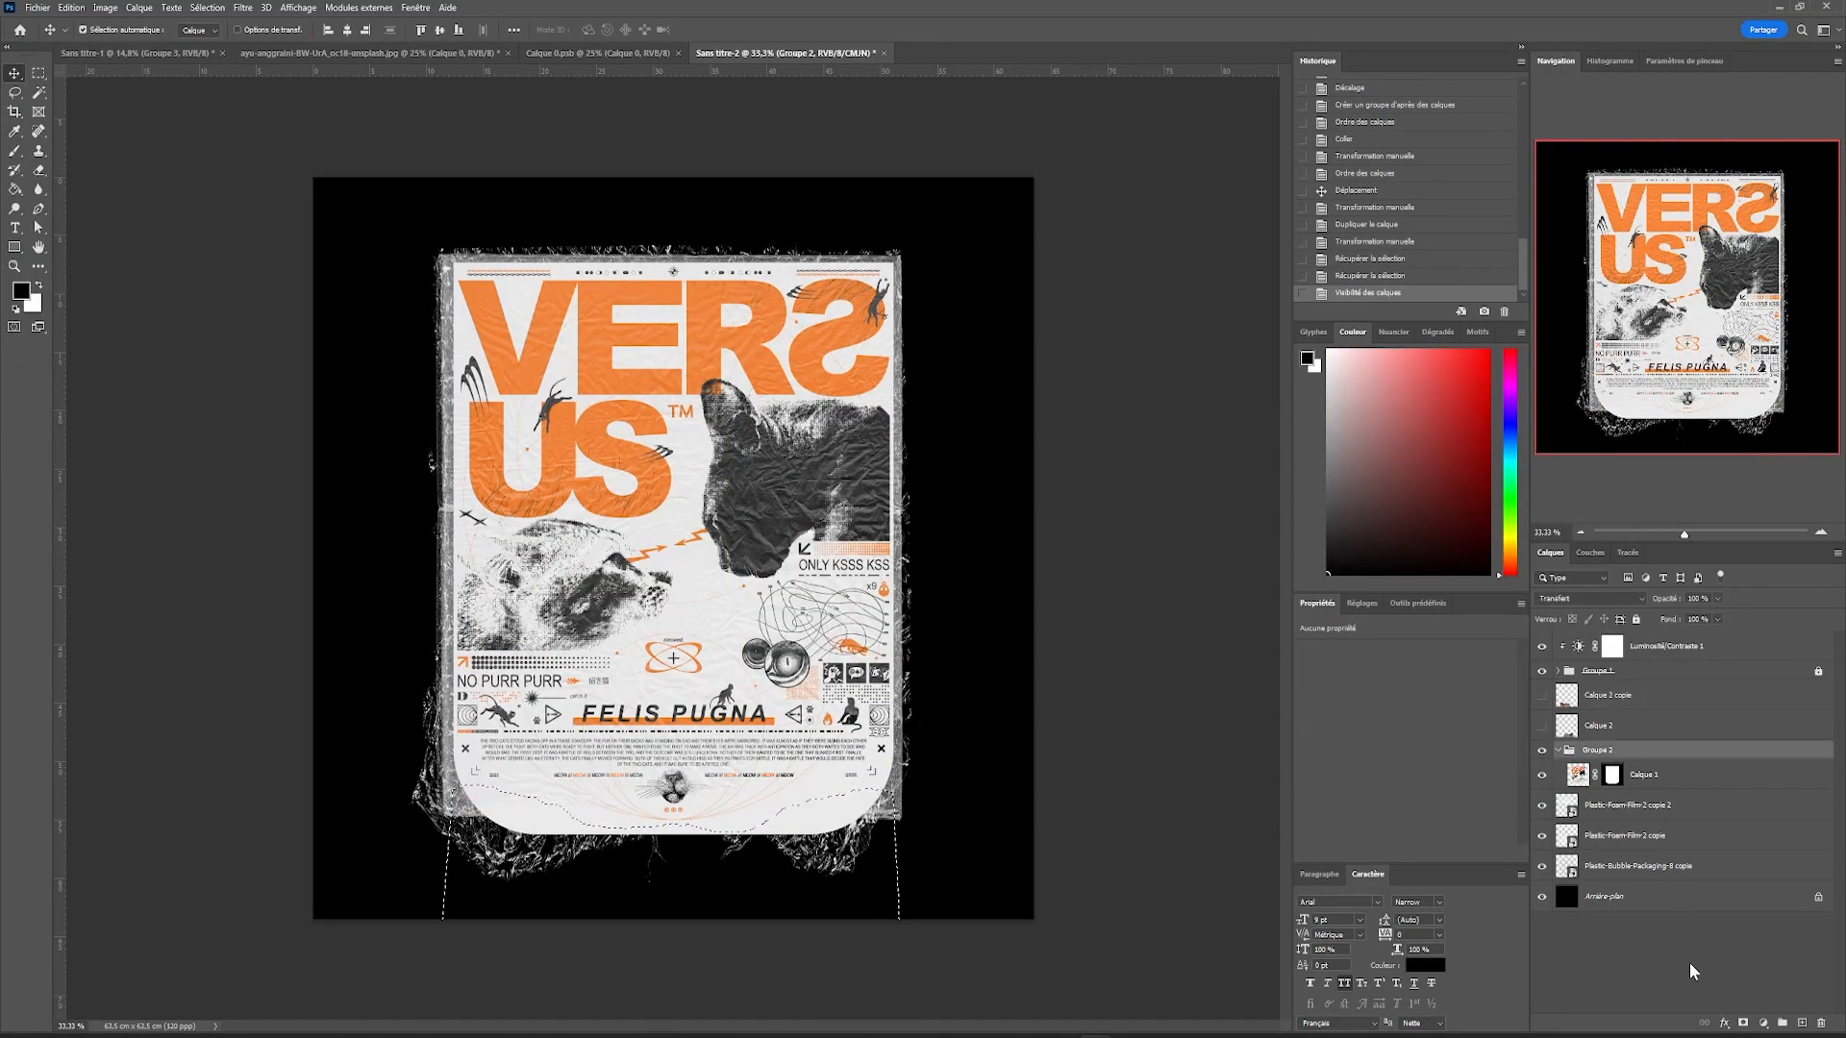
Step: Invert the selection and add it as a layer mask on Groupe 2 to tear the poster's lower edge
{"action": "right_click", "coordinate": [825, 673]}
{"action": "left_click", "coordinate": [895, 612]}
{"action": "key", "text": "m"}
{"action": "right_click", "coordinate": [918, 596]}
{"action": "left_click", "coordinate": [990, 623]}
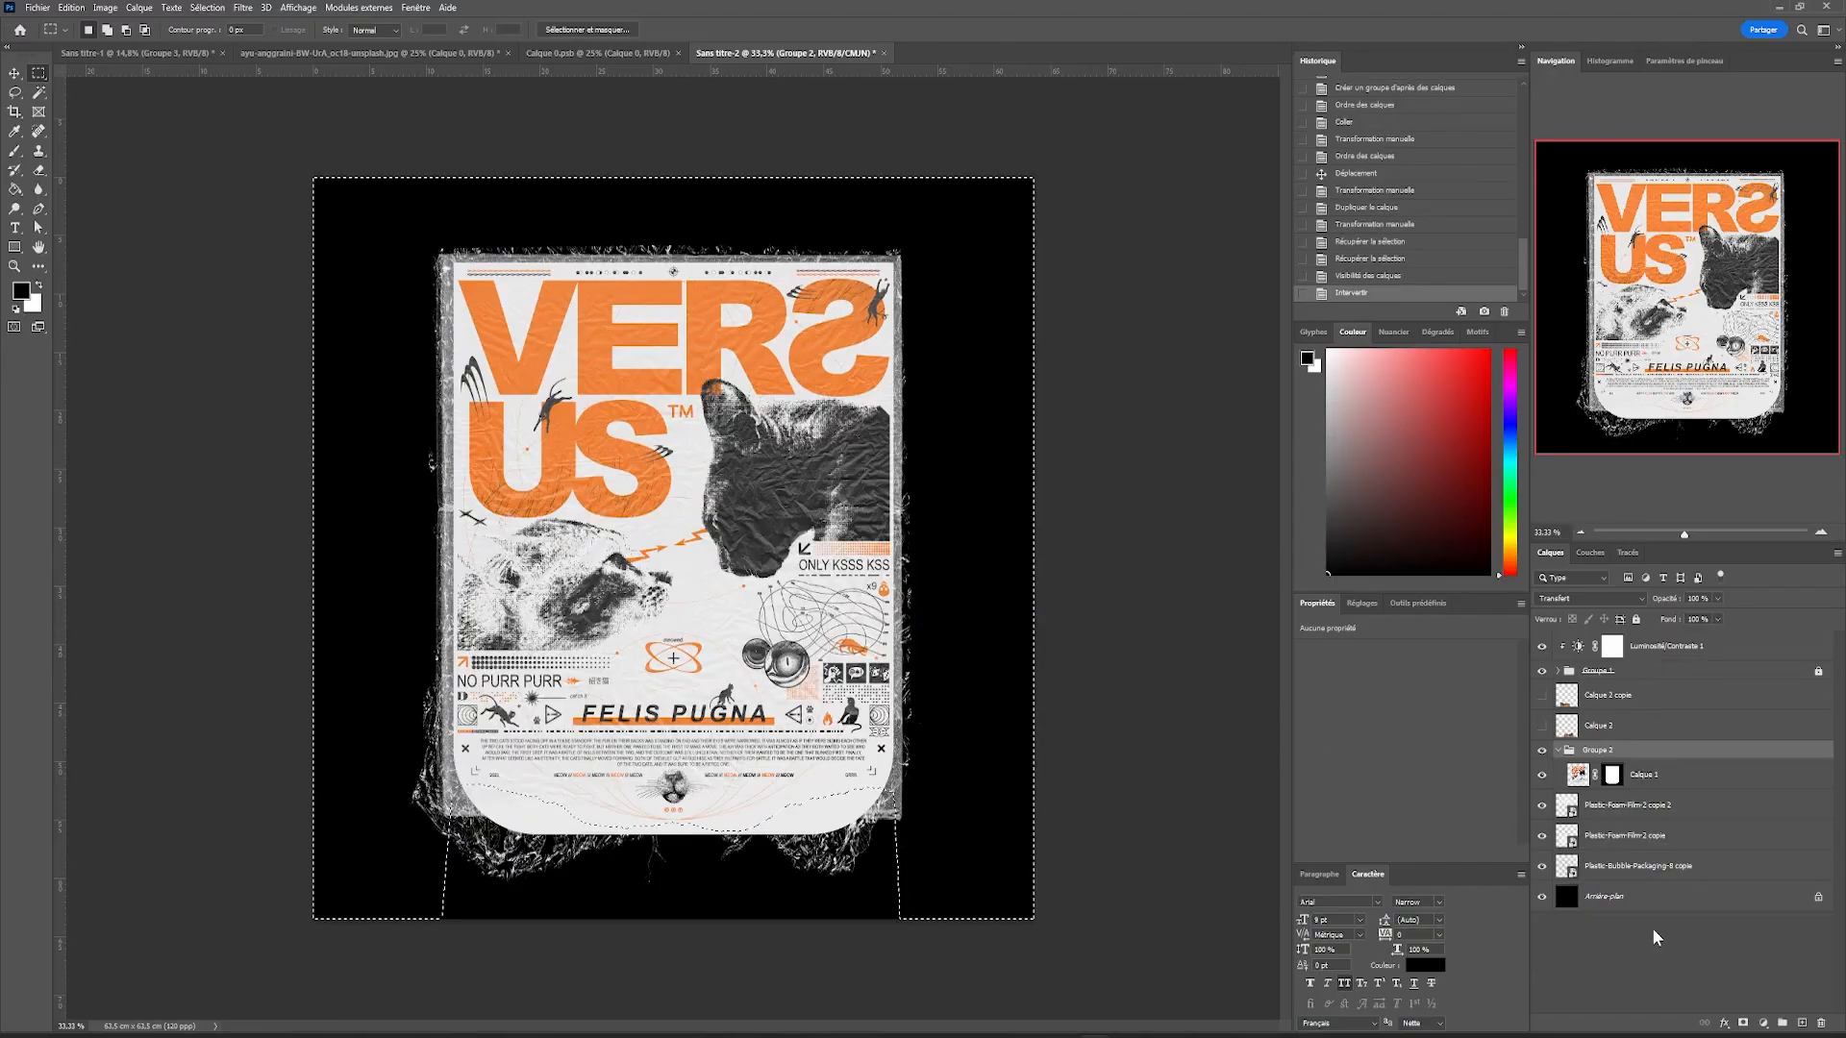
{"action": "left_click", "coordinate": [1743, 1023]}
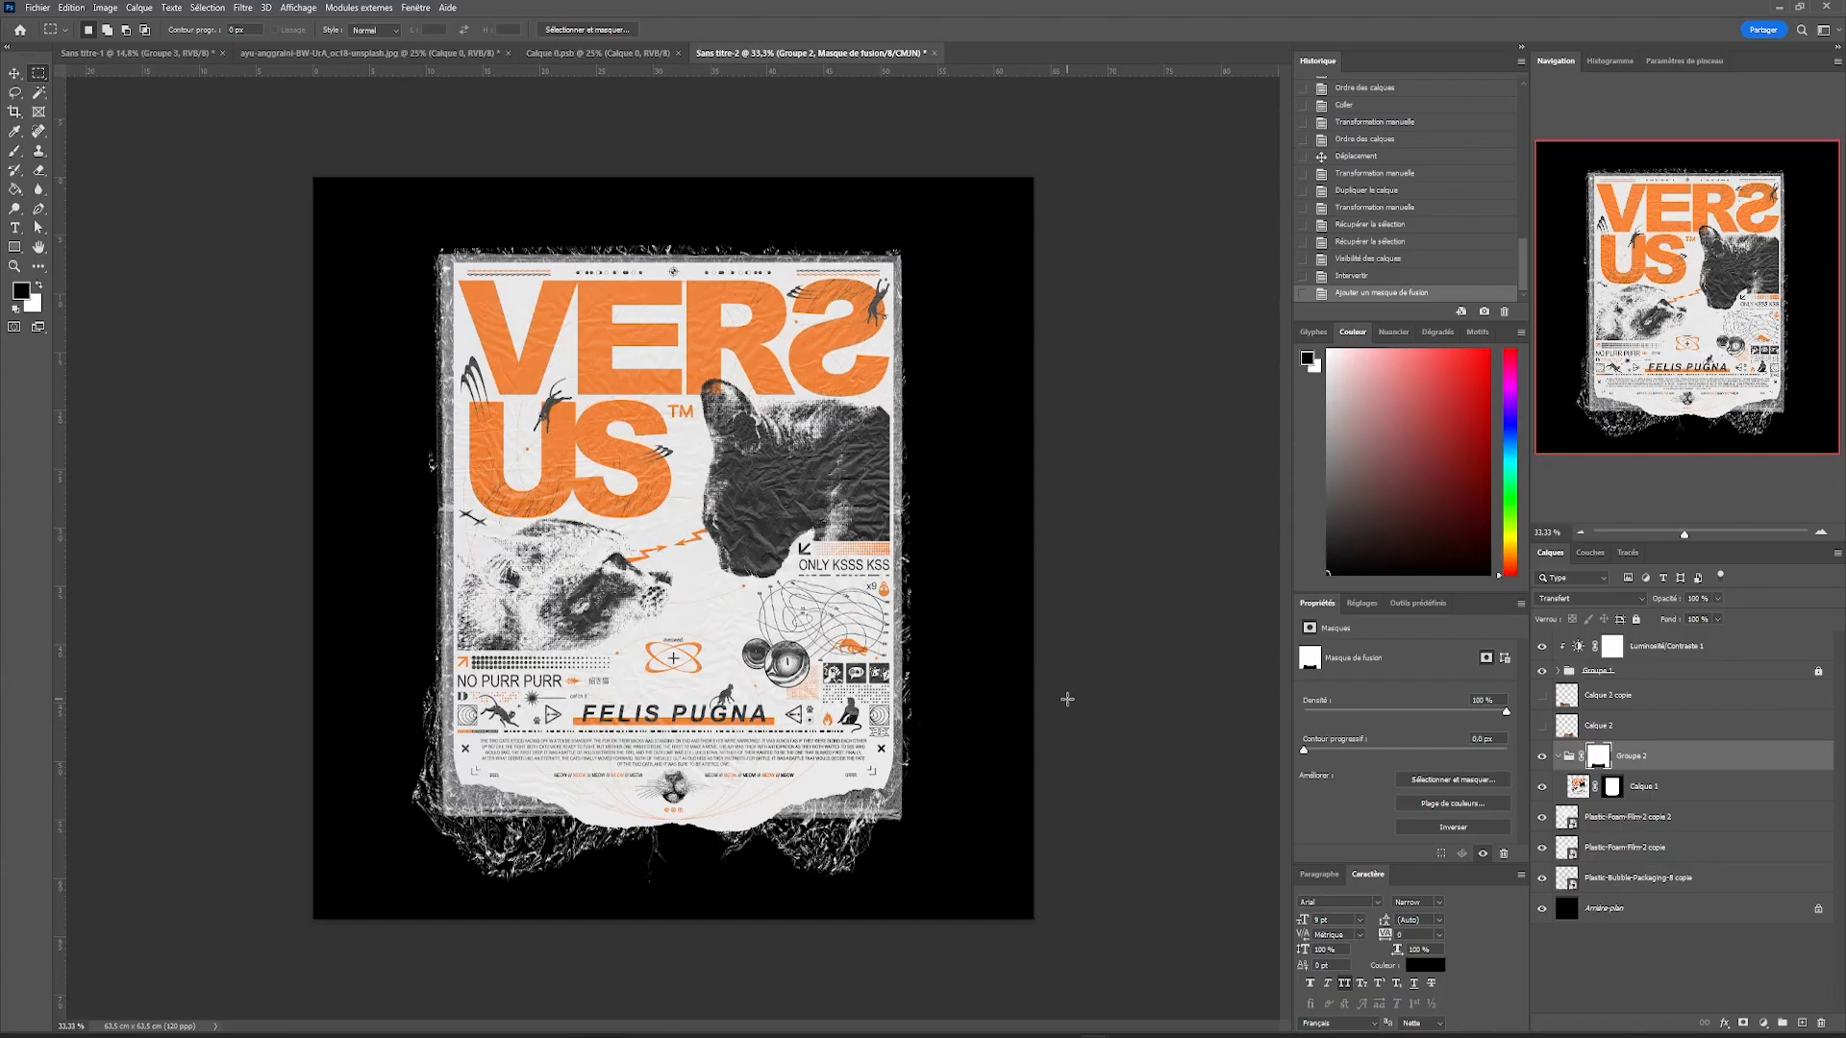
{"action": "key", "text": "v"}
{"action": "left_click", "coordinate": [1070, 702]}
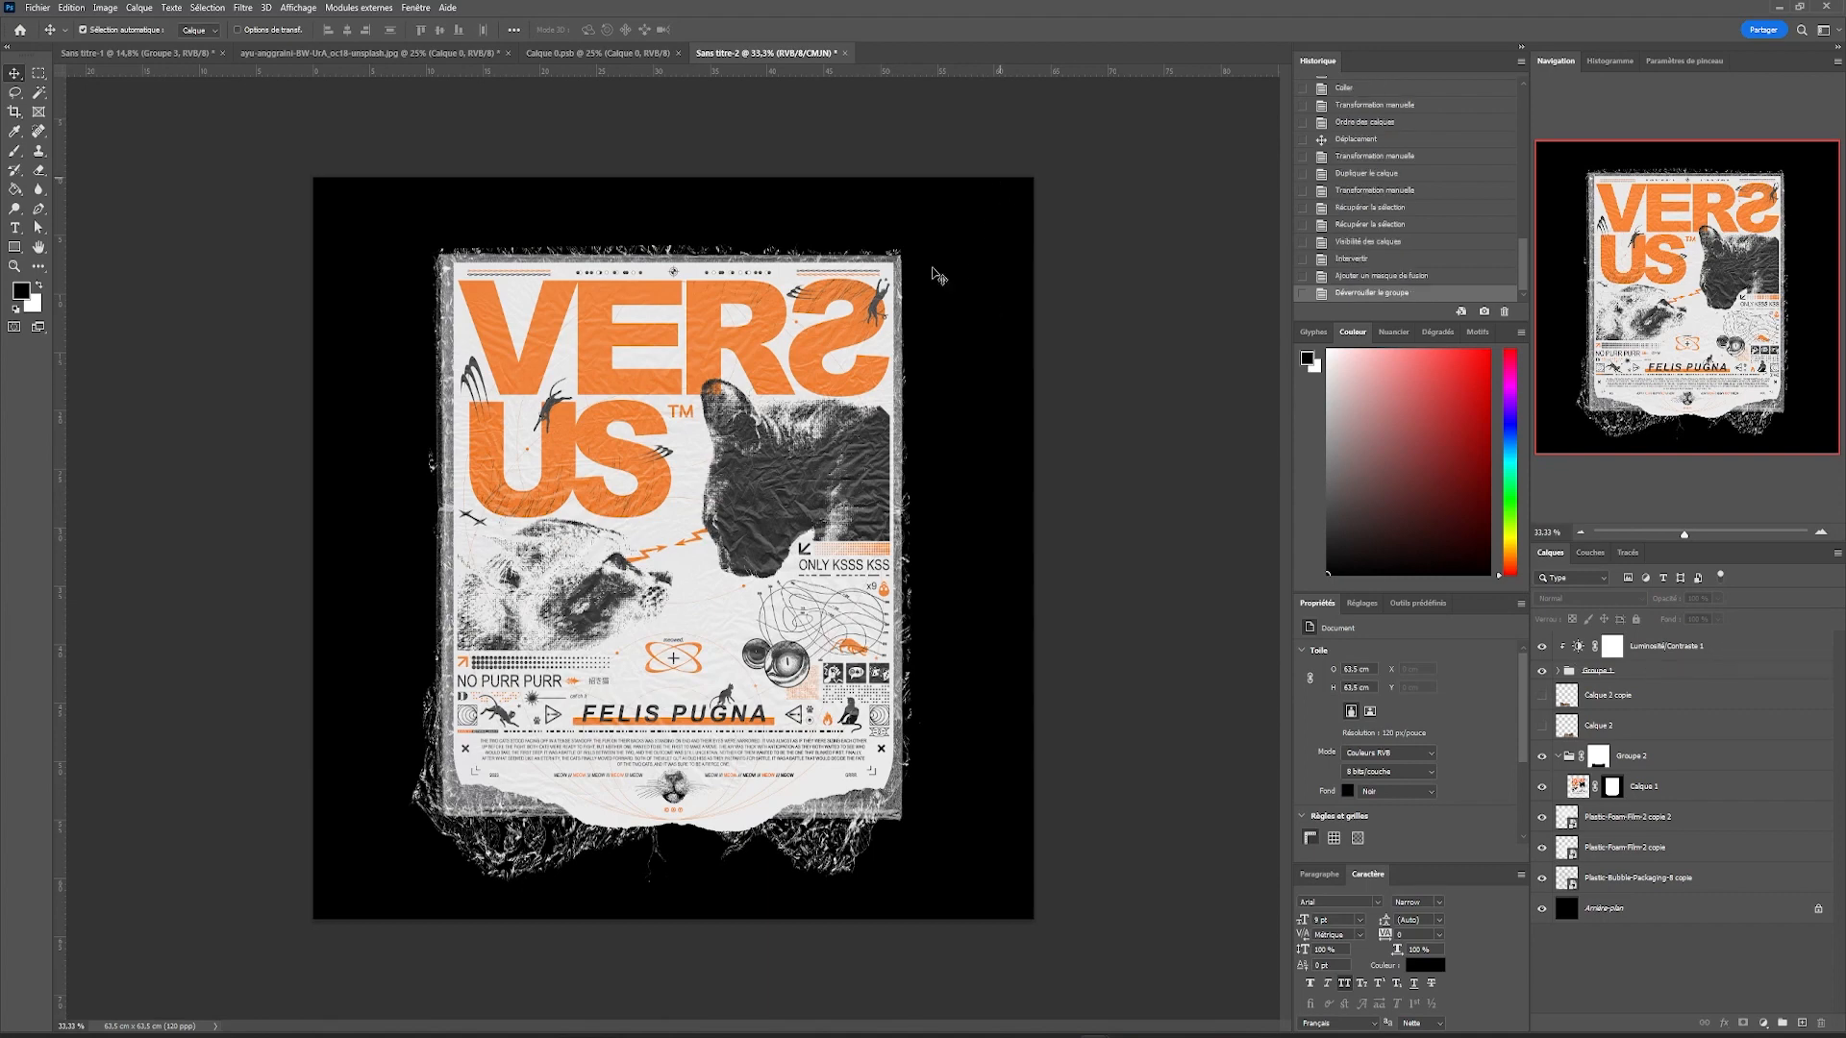
Step: Try to nudge the poster, its paper textures and the plastic layers up together
{"action": "left_click_drag", "start_coordinate": [995, 187], "coordinate": [200, 875]}
{"action": "left_click_drag", "start_coordinate": [794, 676], "coordinate": [794, 668]}
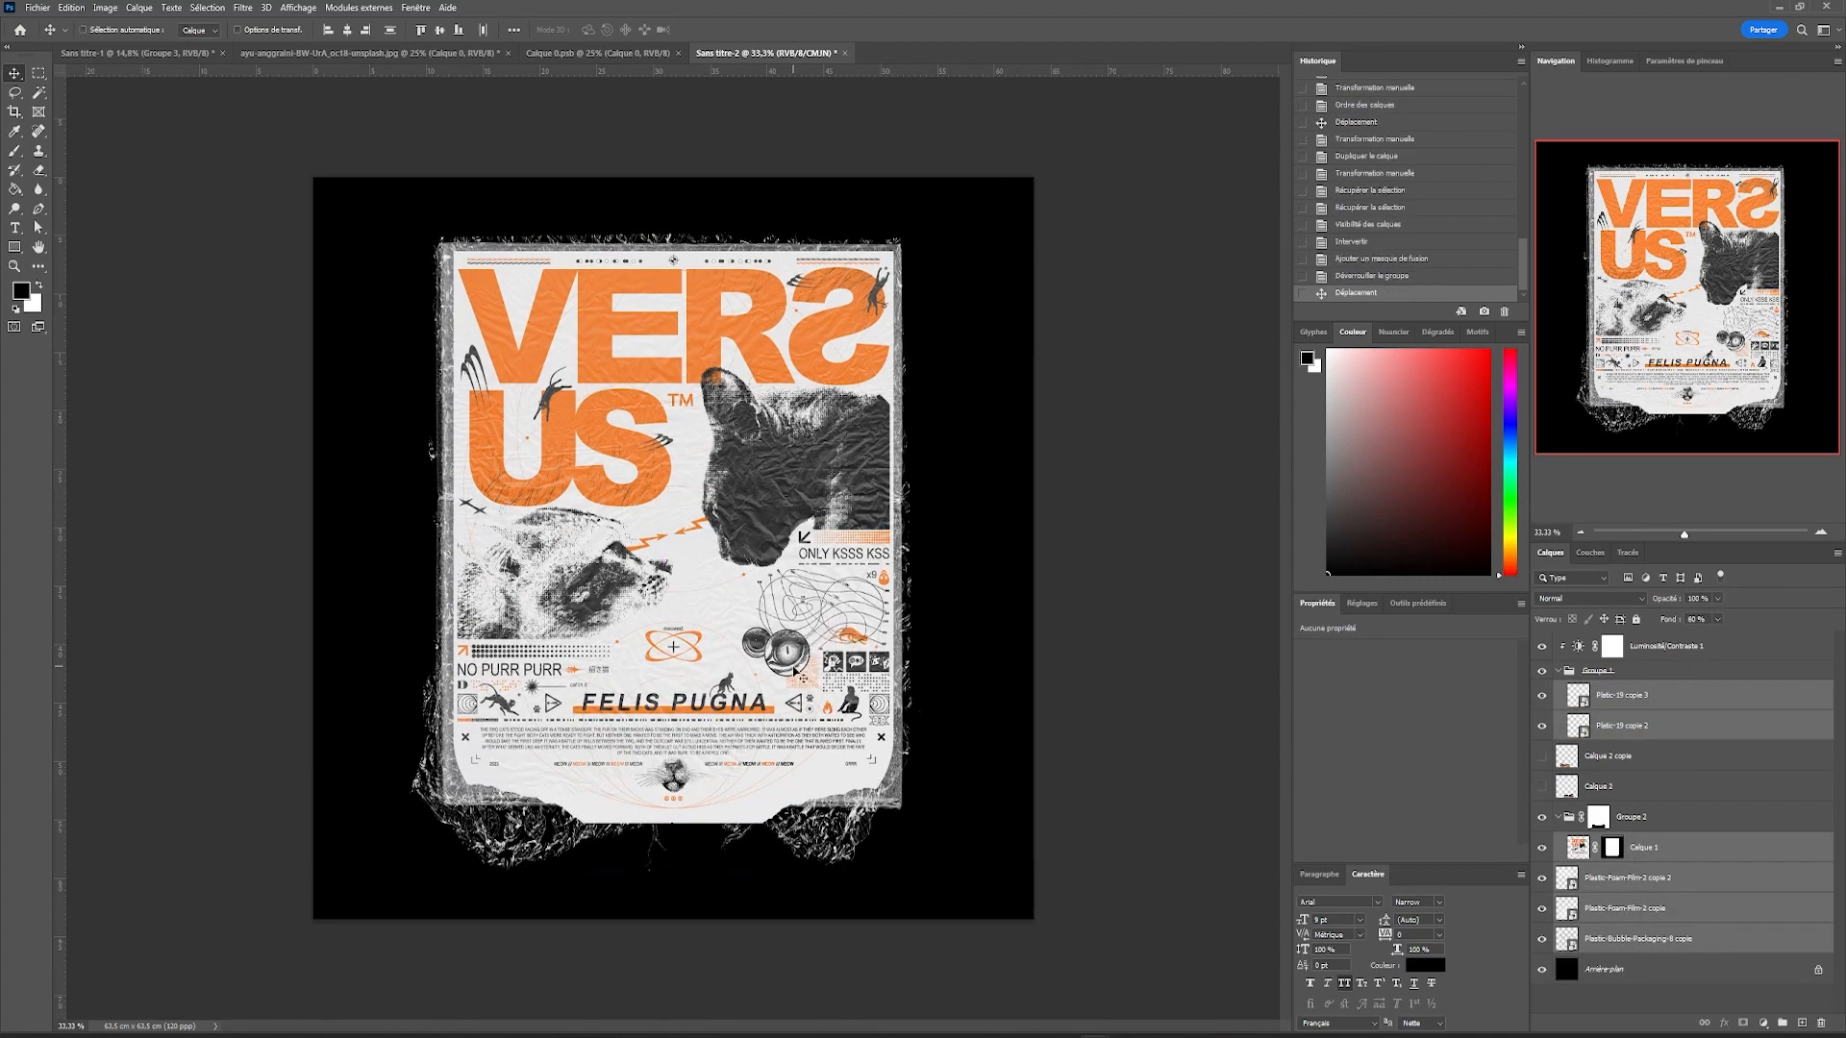
{"action": "key", "text": "ctrl+z"}
{"action": "left_click", "coordinate": [1217, 710]}
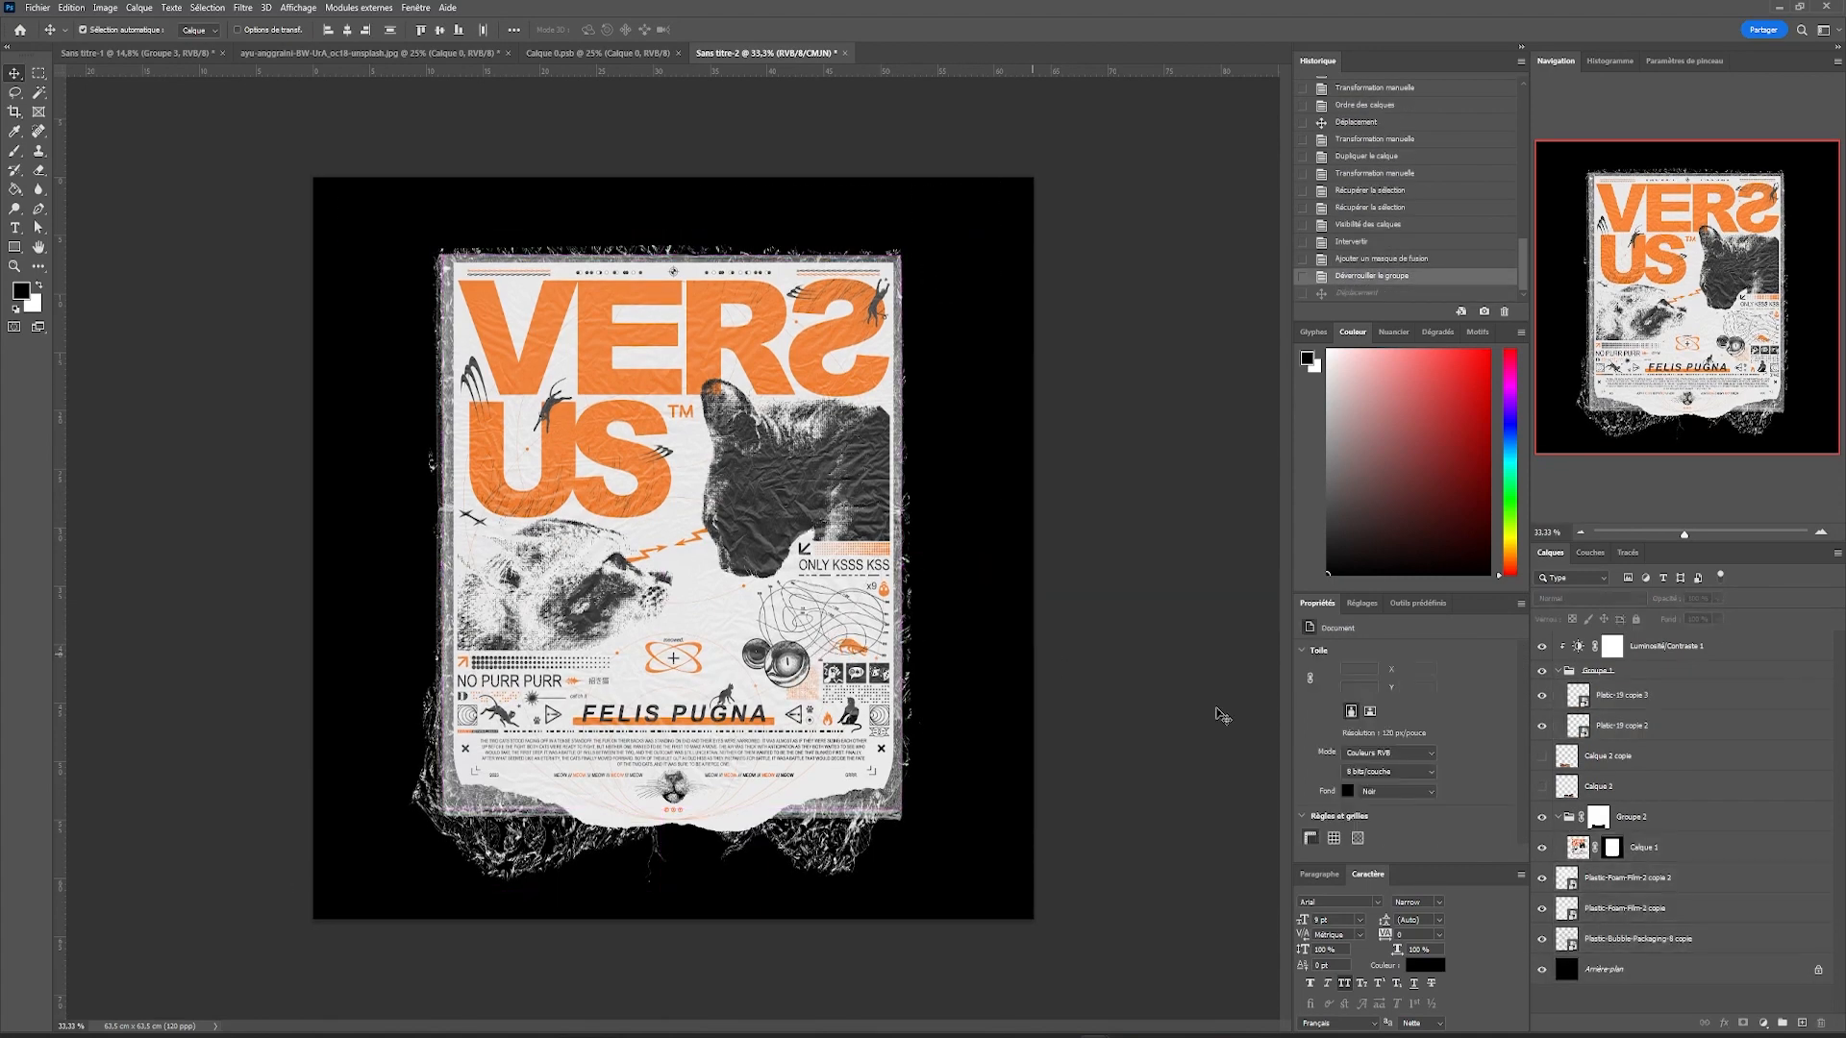
Step: Lock the texture group Groupe 1 and deselect all layers
{"action": "left_click", "coordinate": [1713, 681]}
{"action": "left_click", "coordinate": [1637, 620]}
{"action": "left_click", "coordinate": [1113, 622]}
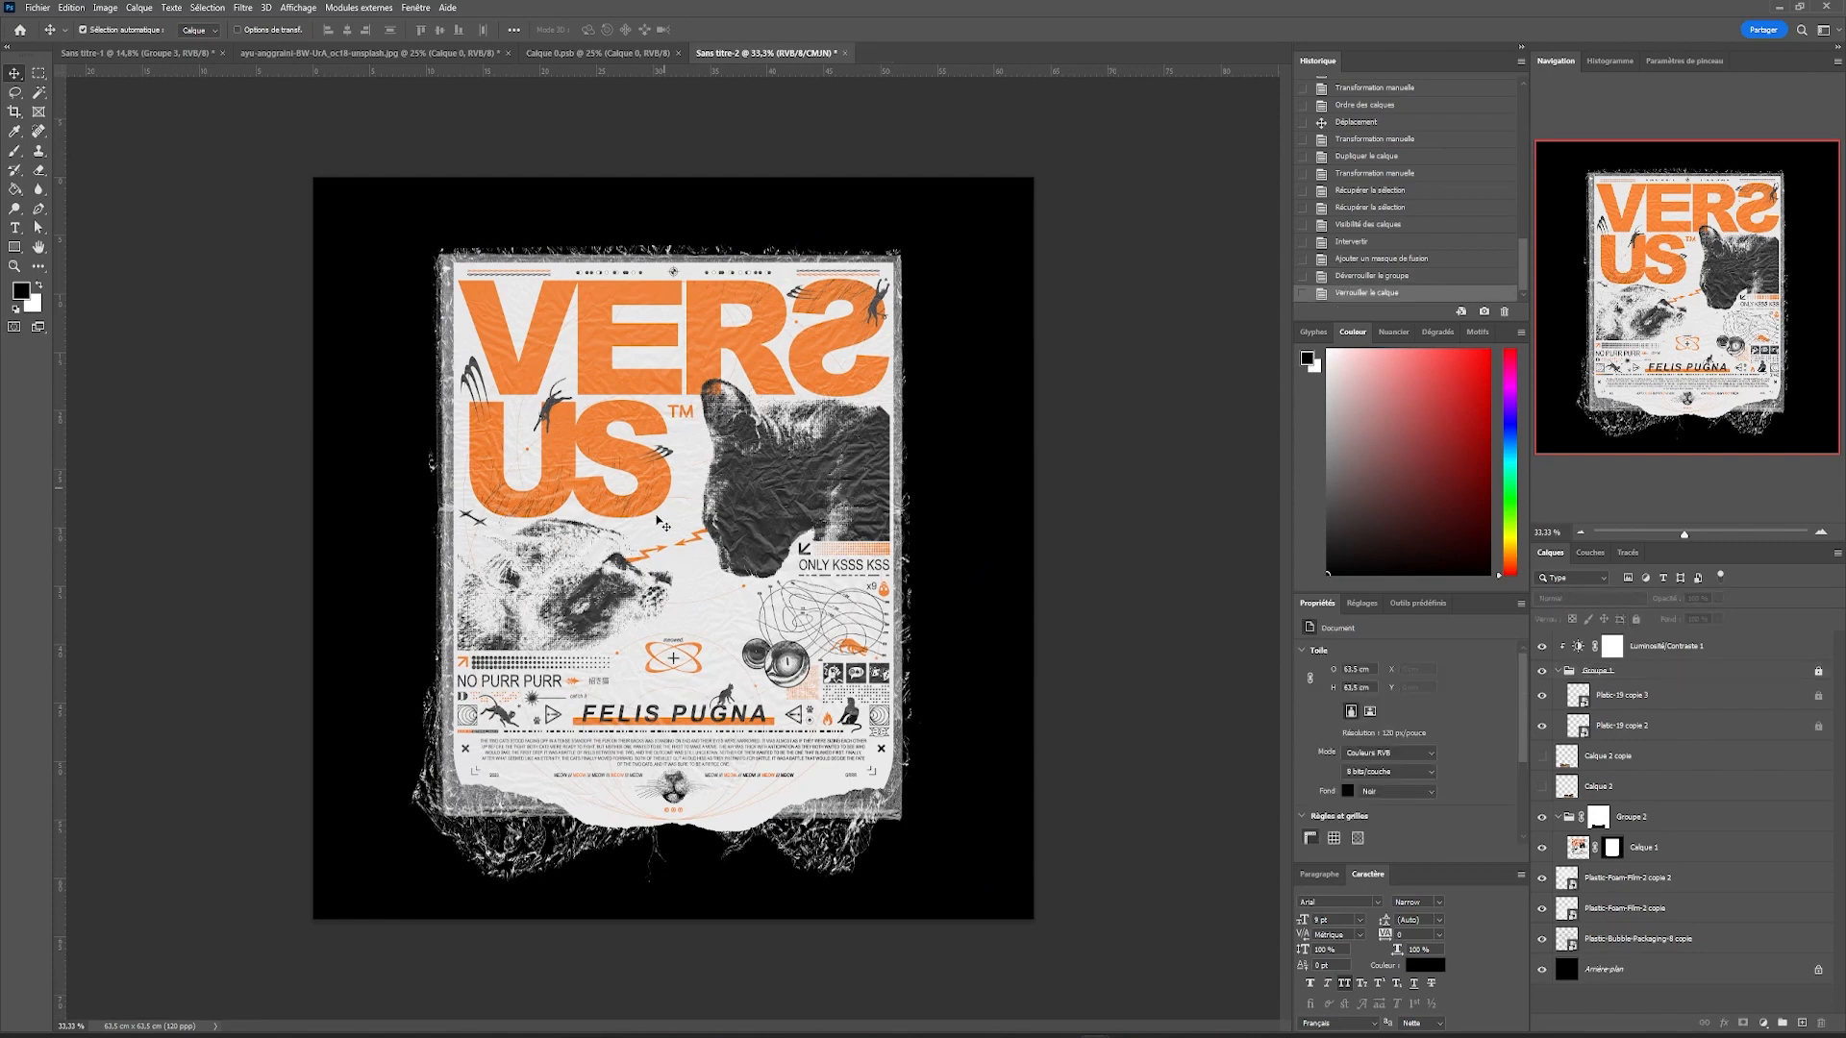
Step: Add a second Brightness/Contrast adjustment layer above Luminosité/Contraste 1
{"action": "scroll", "coordinate": [662, 524], "scroll_direction": "up", "scroll_amount": 1}
{"action": "left_click", "coordinate": [1664, 649]}
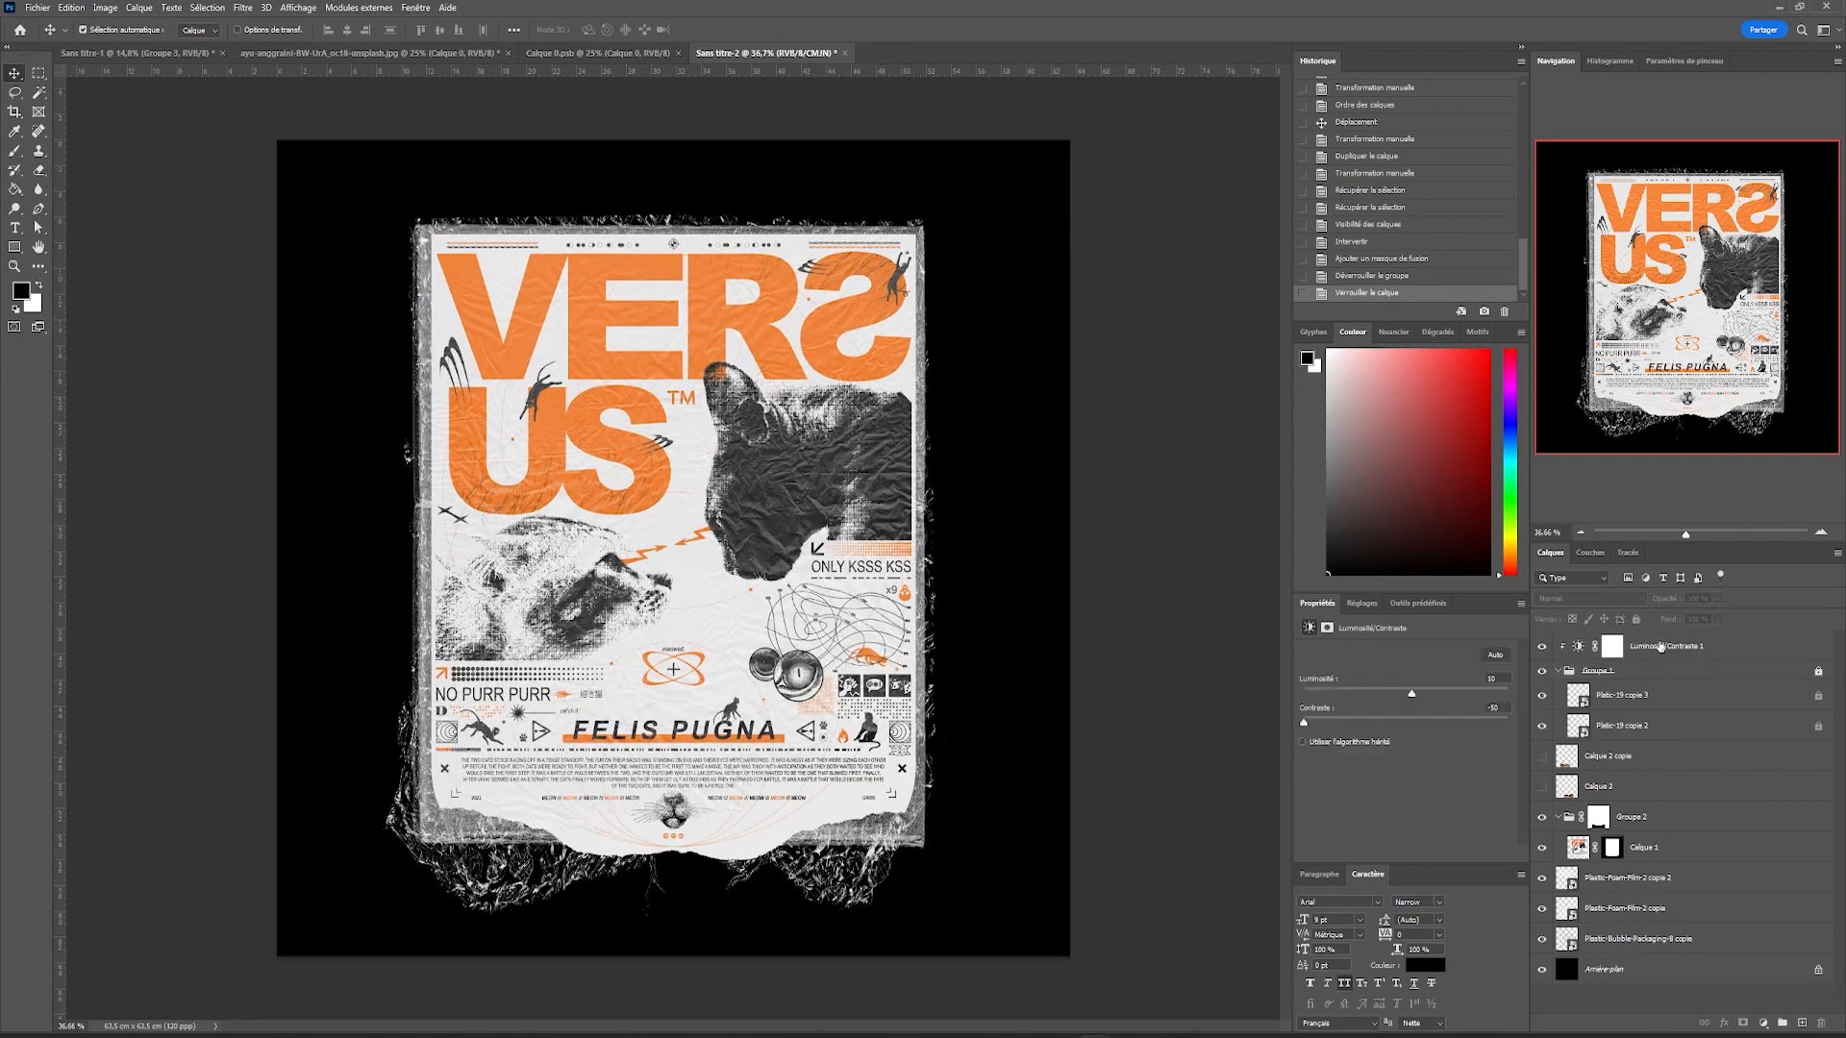
{"action": "left_click", "coordinate": [1355, 603]}
{"action": "left_click", "coordinate": [1331, 638]}
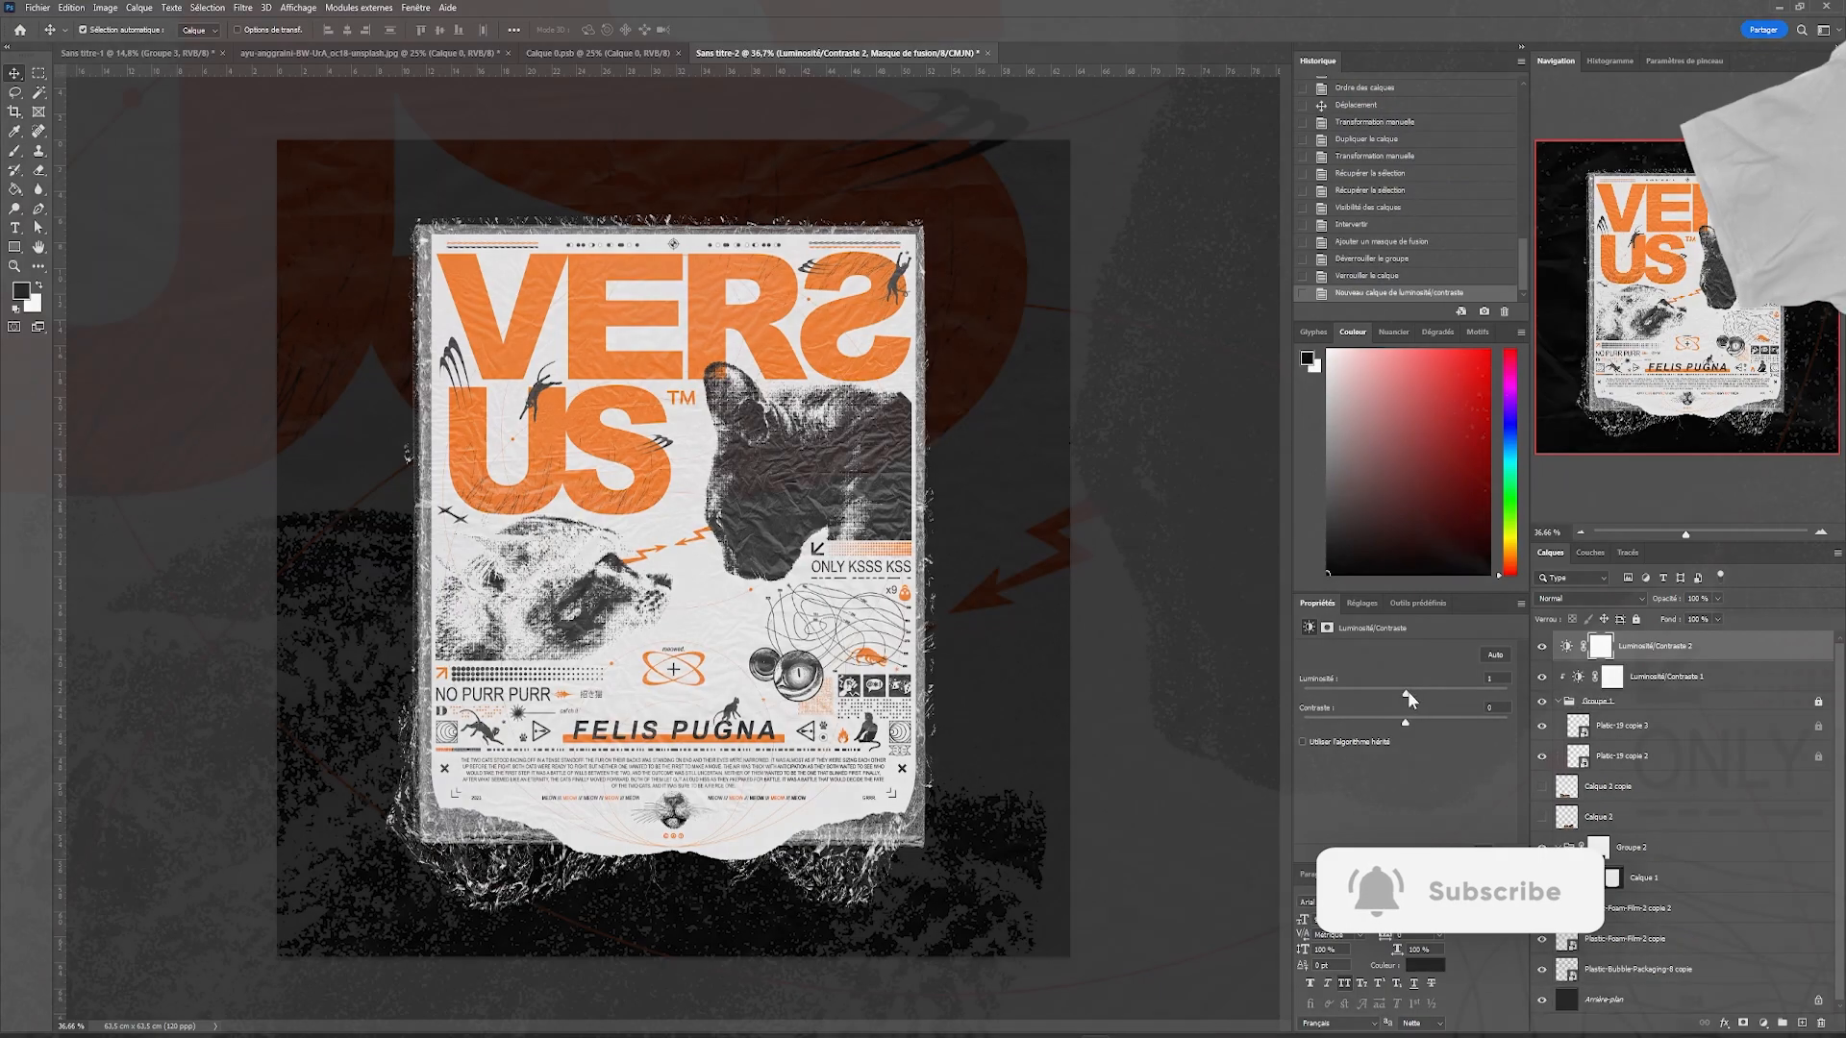